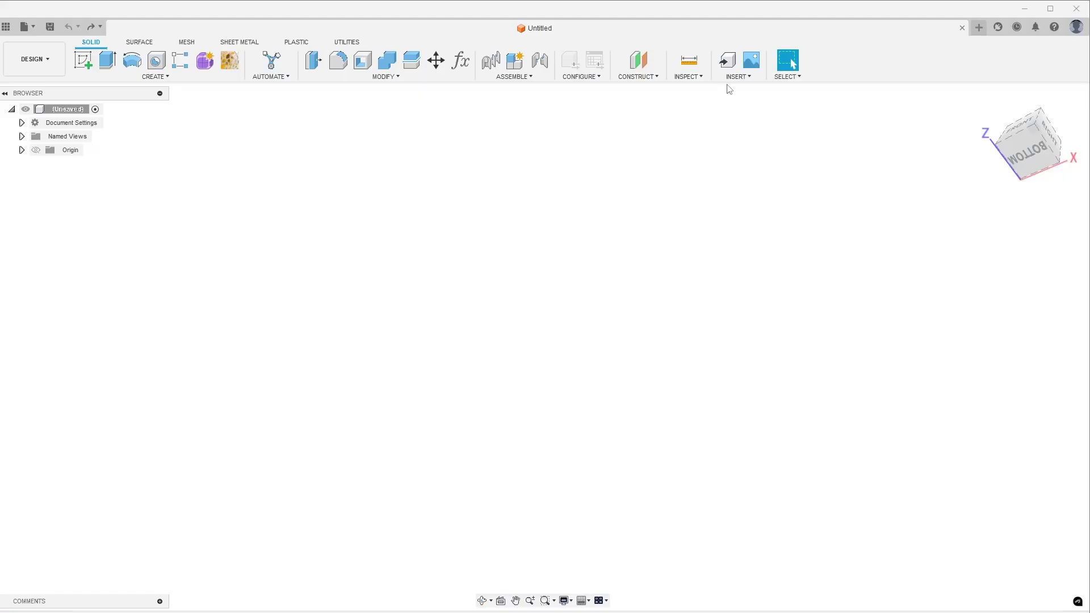
- Insert the Right Hand Rest mesh file from Downloads > Demo on the computer, with Meter as the unit type
click(737, 76)
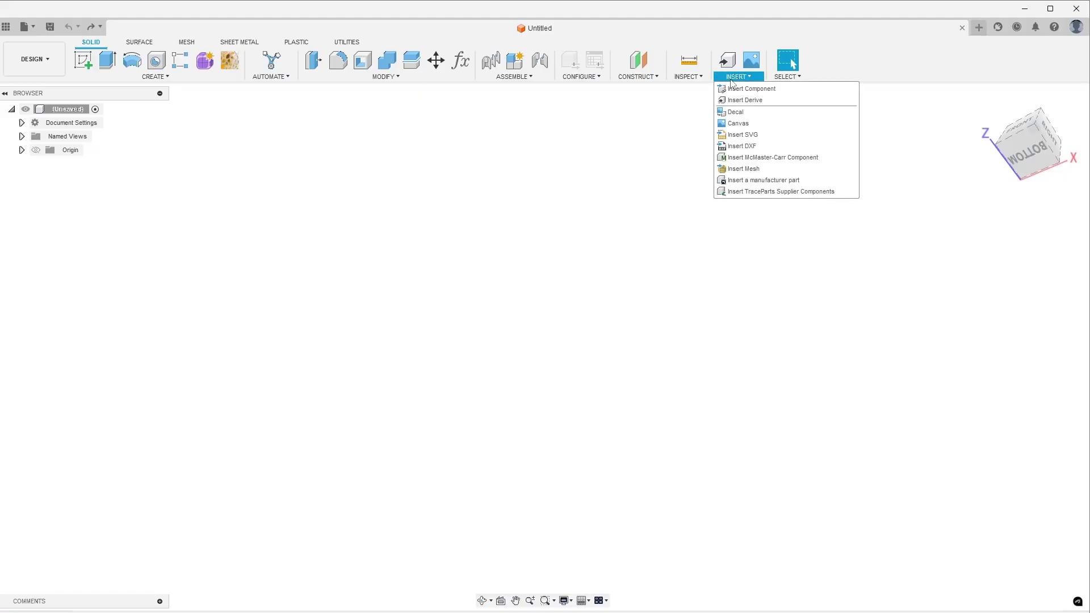
click(740, 170)
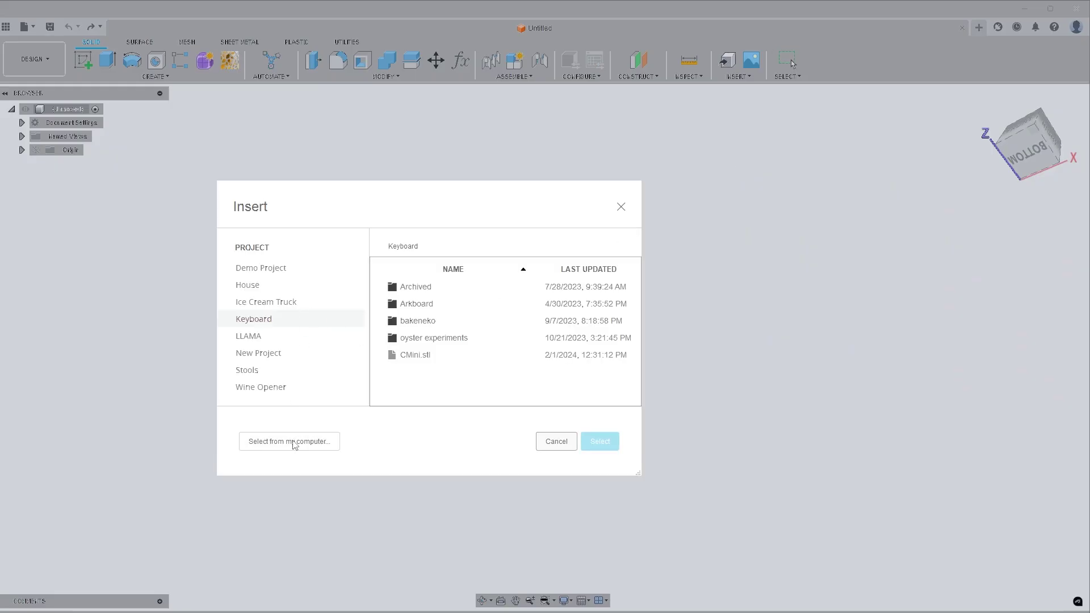
click(291, 441)
click(74, 138)
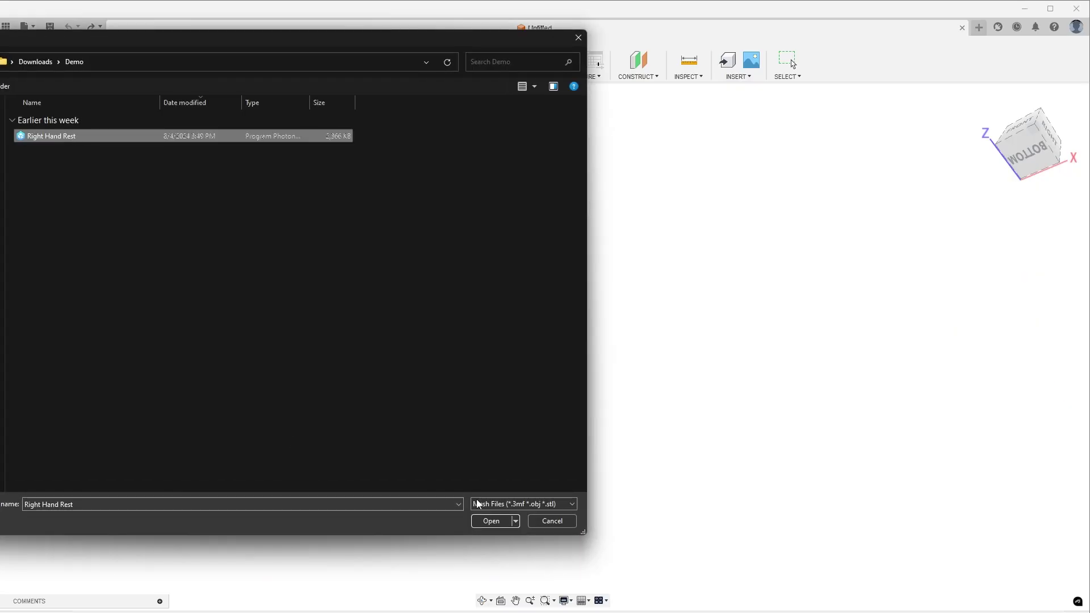
click(491, 521)
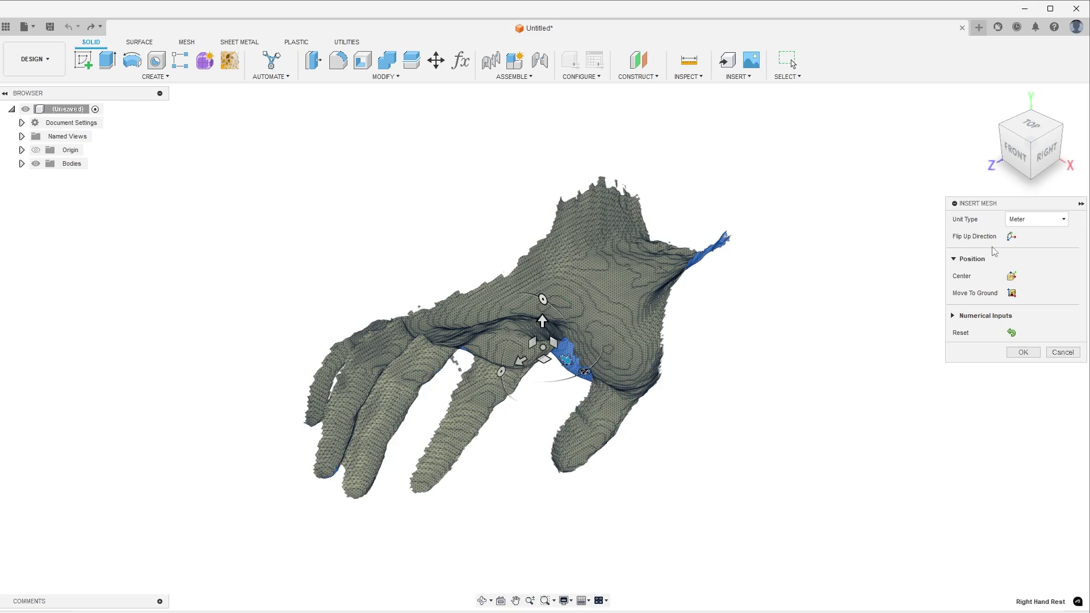
click(1037, 220)
click(1019, 255)
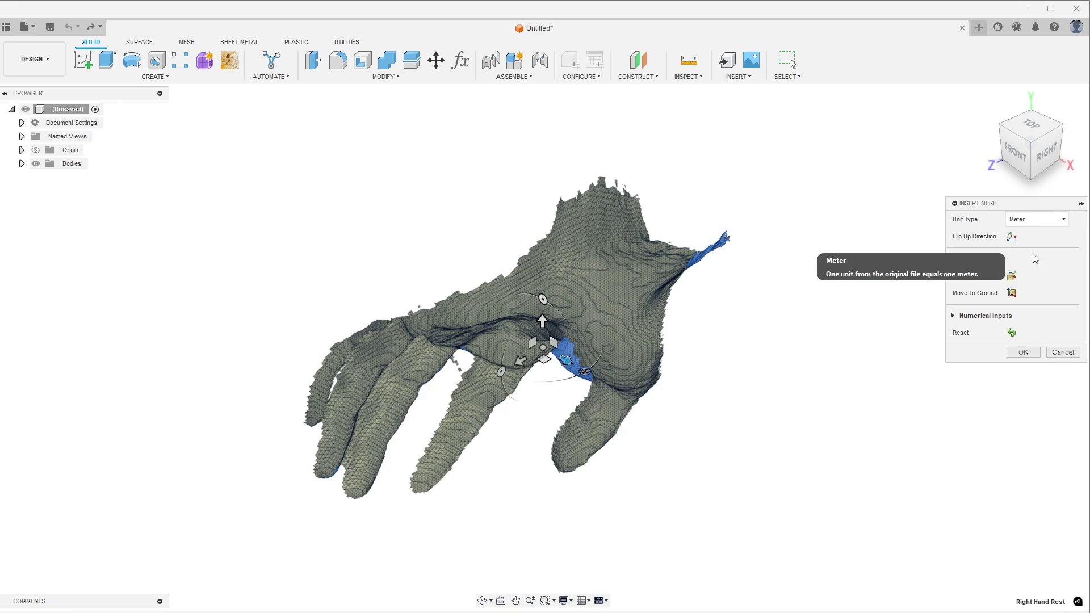
click(1022, 353)
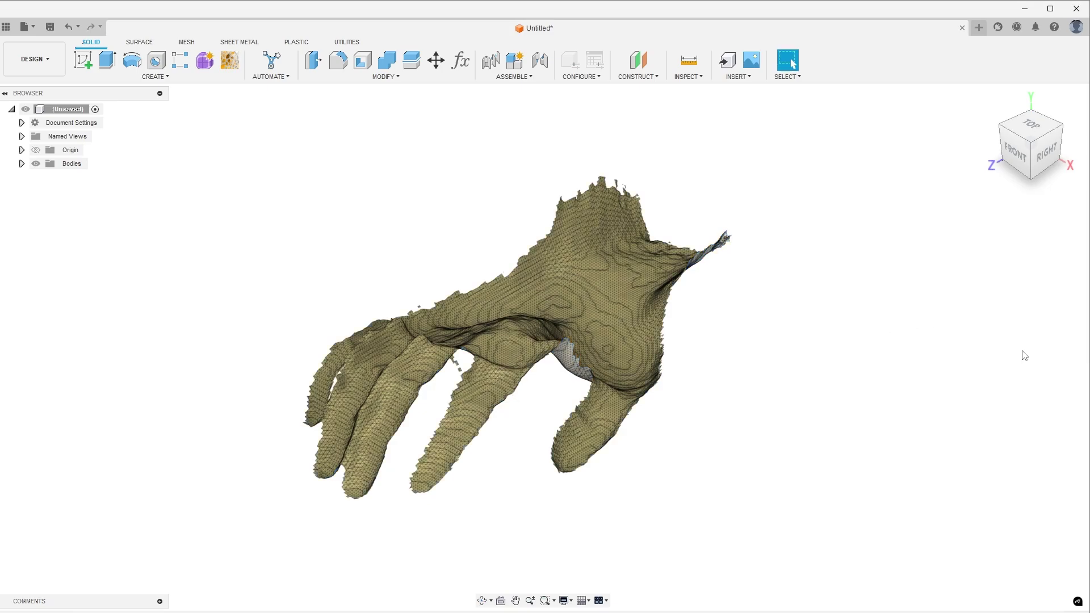
- Reduce the hand mesh by proportion with the Uniform remesh type at 10.714, with the preview enabled
click(1005, 165)
click(1031, 170)
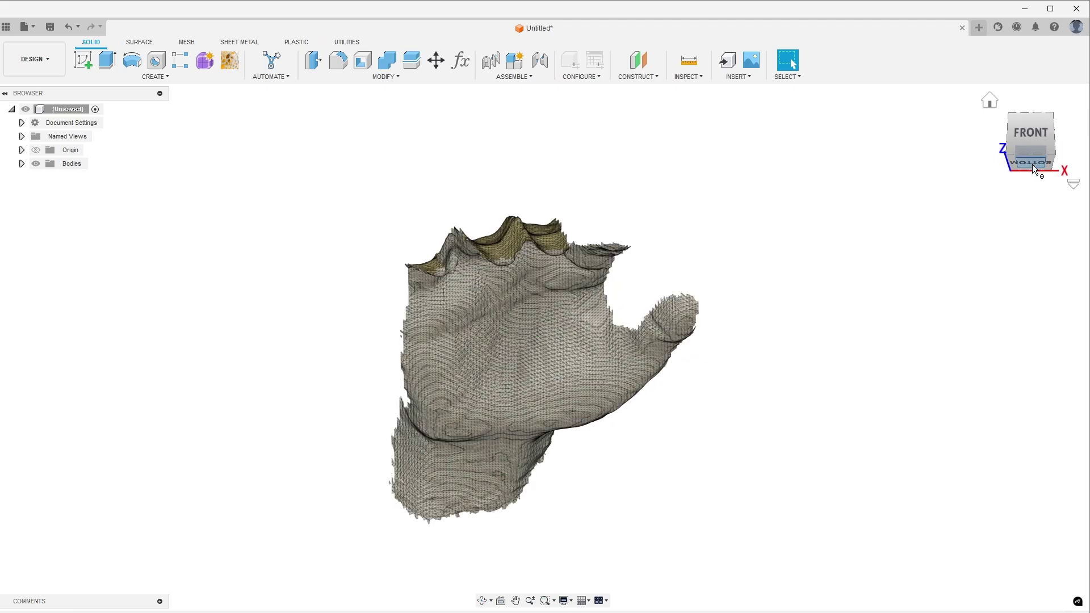
click(1033, 165)
scroll(723, 311, up, 1)
scroll(721, 311, down, 2)
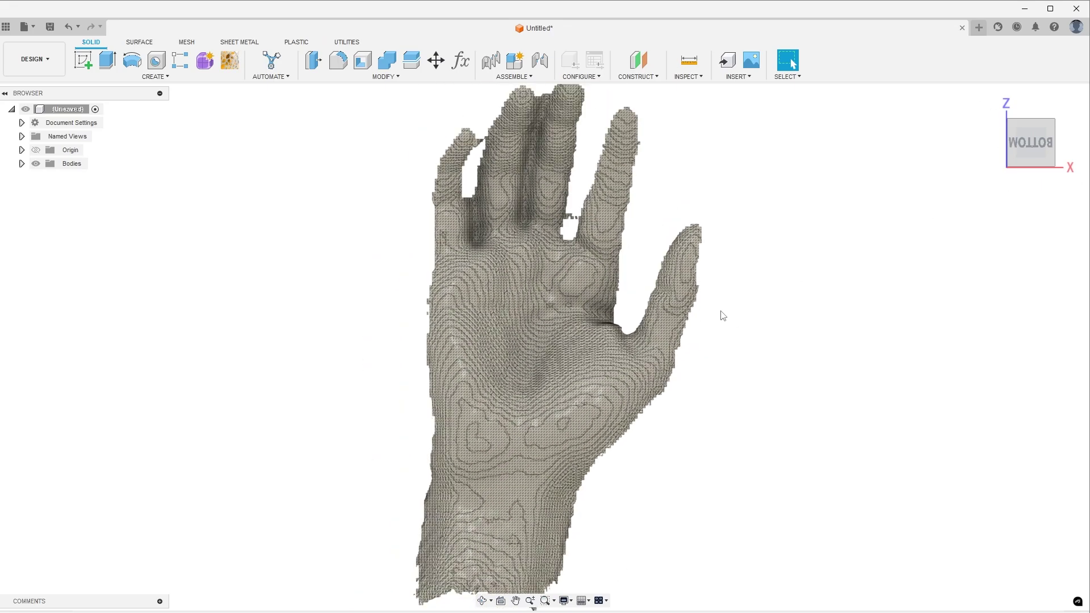
scroll(725, 317, up, 1)
middle_drag(725, 317, 684, 309)
click(448, 284)
click(187, 42)
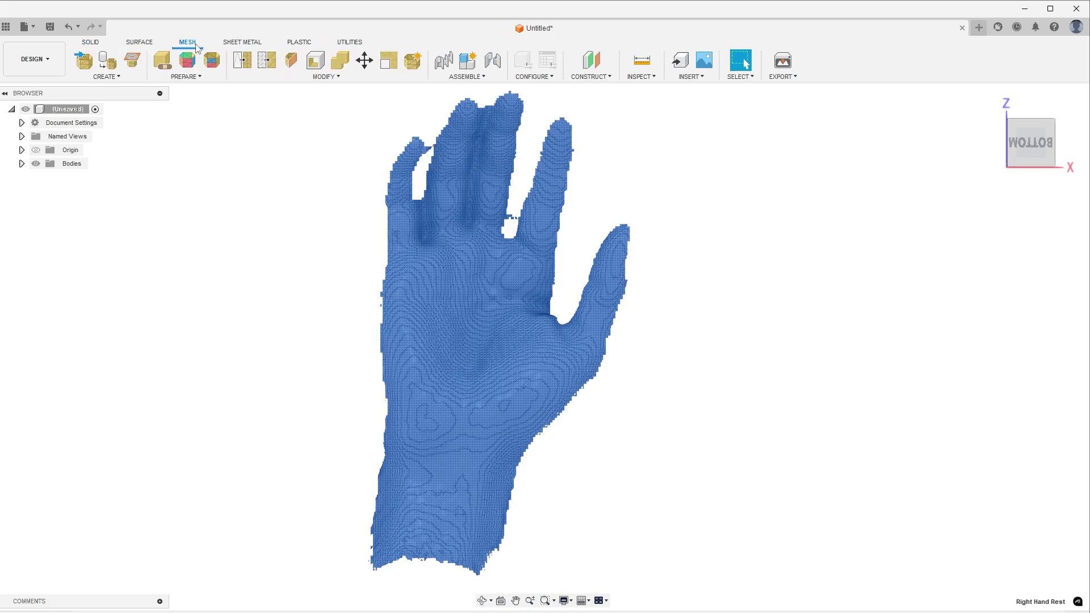
click(267, 60)
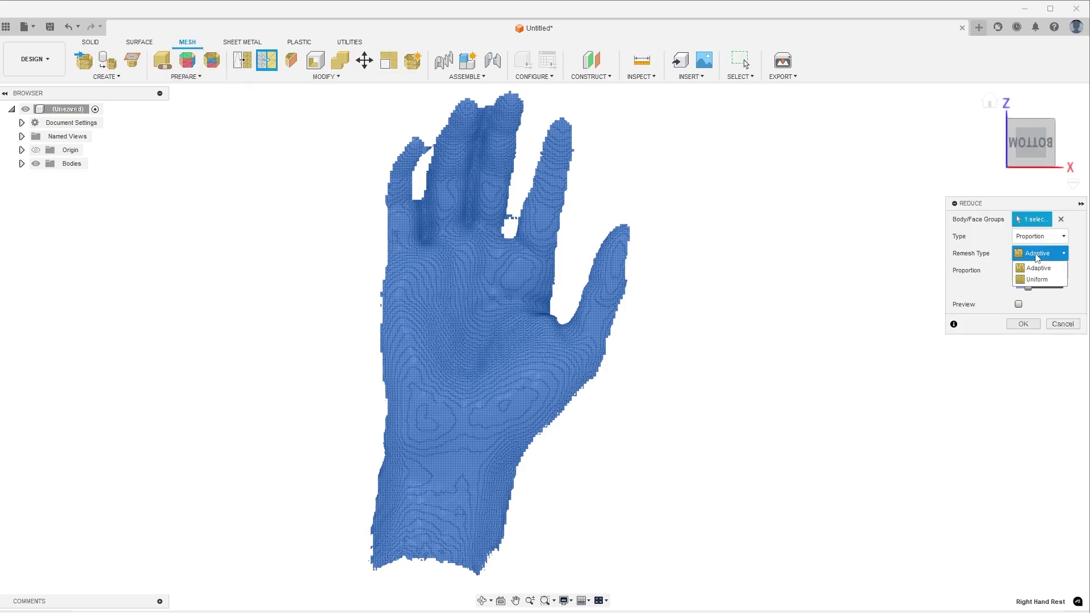
click(1036, 279)
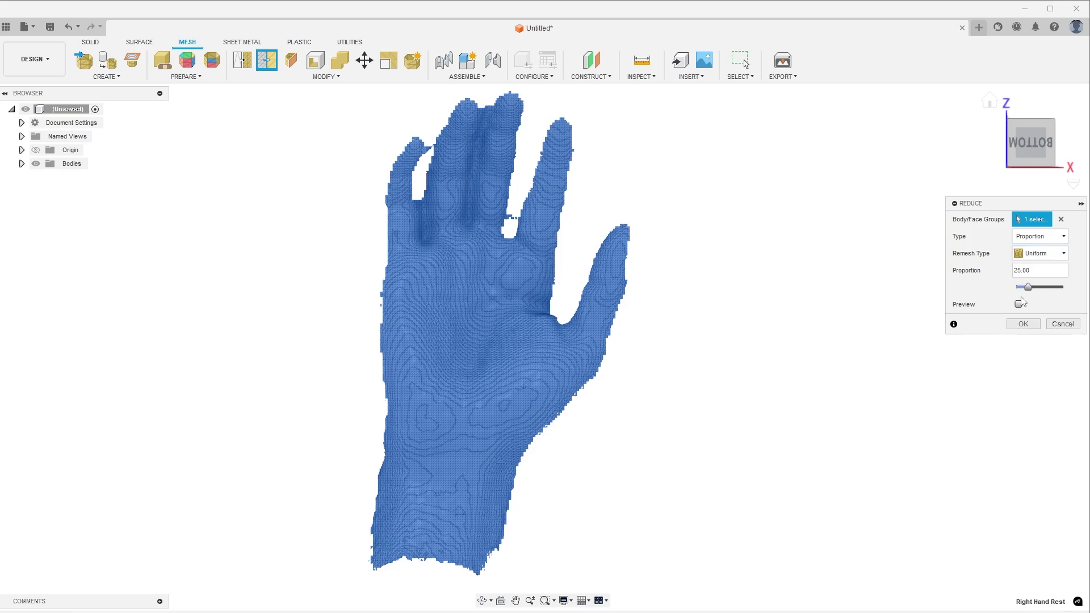
click(1019, 304)
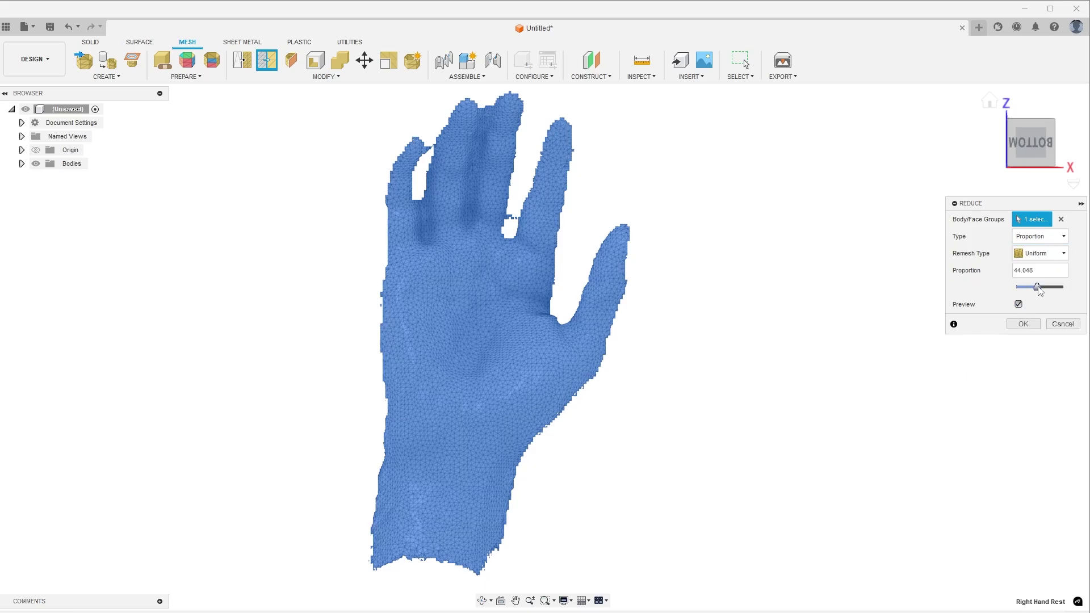
drag(1039, 289, 1051, 289)
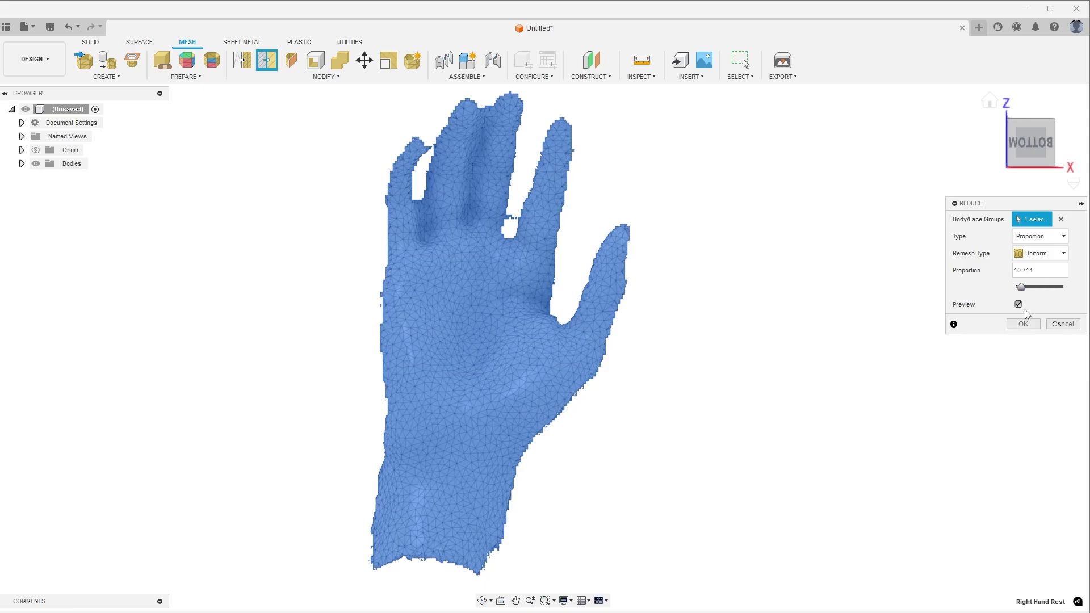
click(1023, 324)
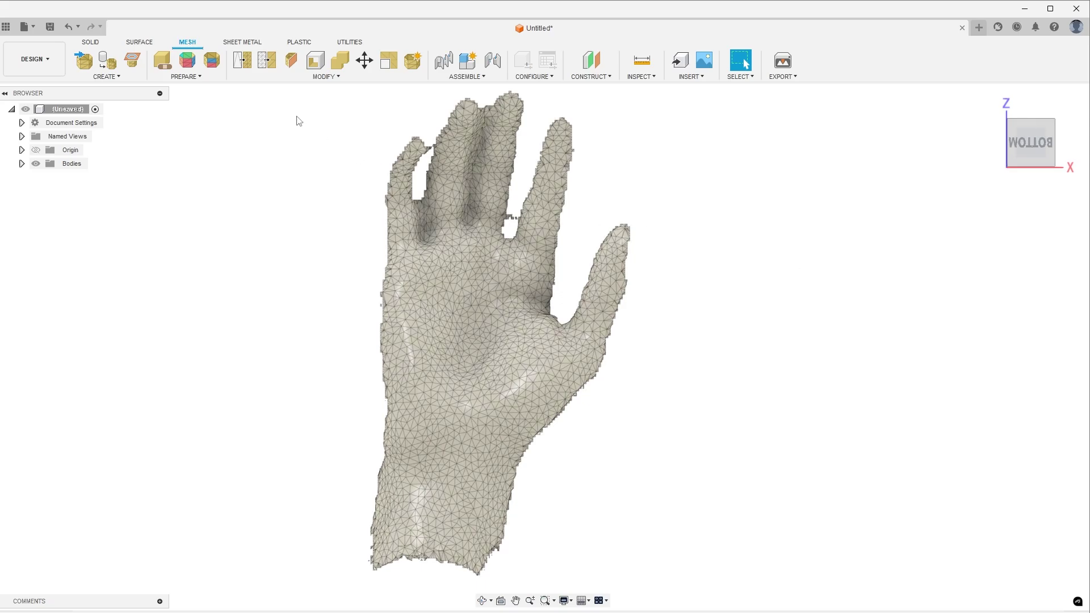
- Remesh the reduced hand body with the Uniform type at a density of 0.121, with the preview enabled
click(248, 62)
click(478, 320)
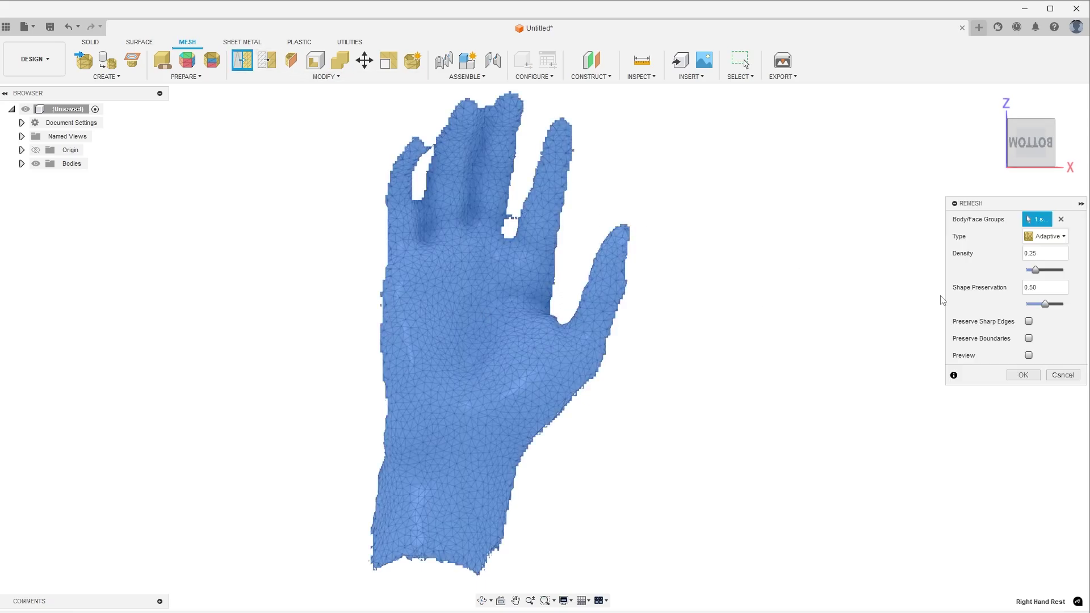
click(1028, 355)
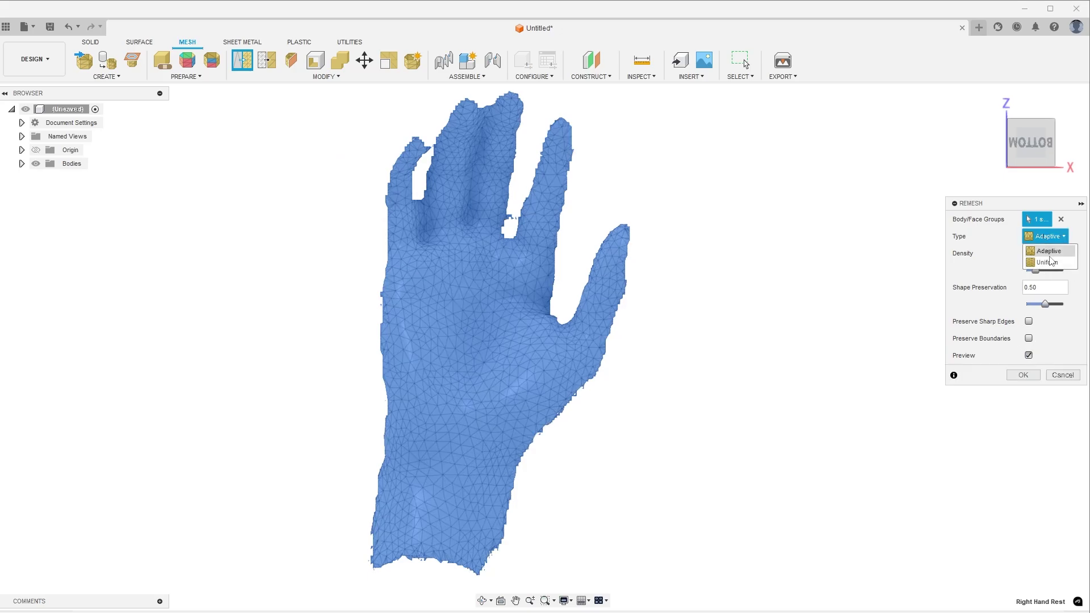
click(1049, 261)
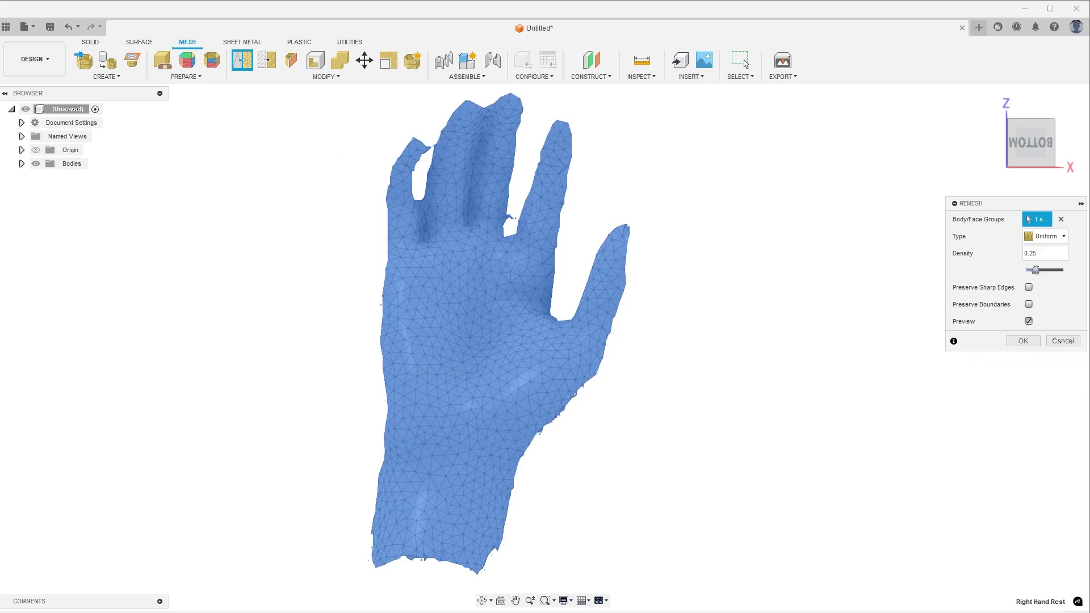
drag(1033, 276, 1031, 276)
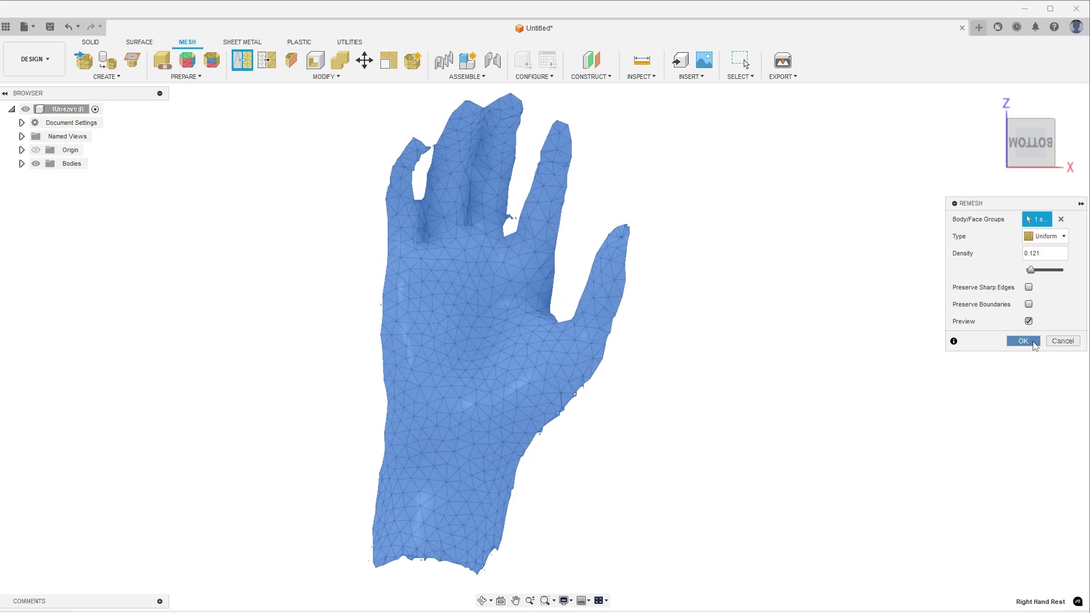
click(1023, 341)
click(445, 199)
right_click(445, 200)
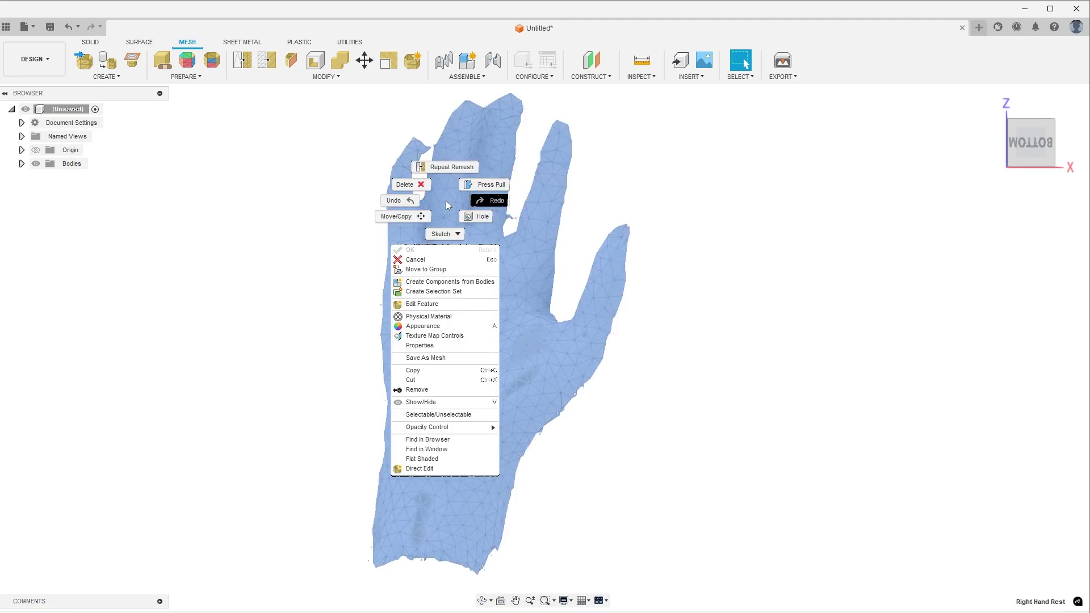
click(434, 305)
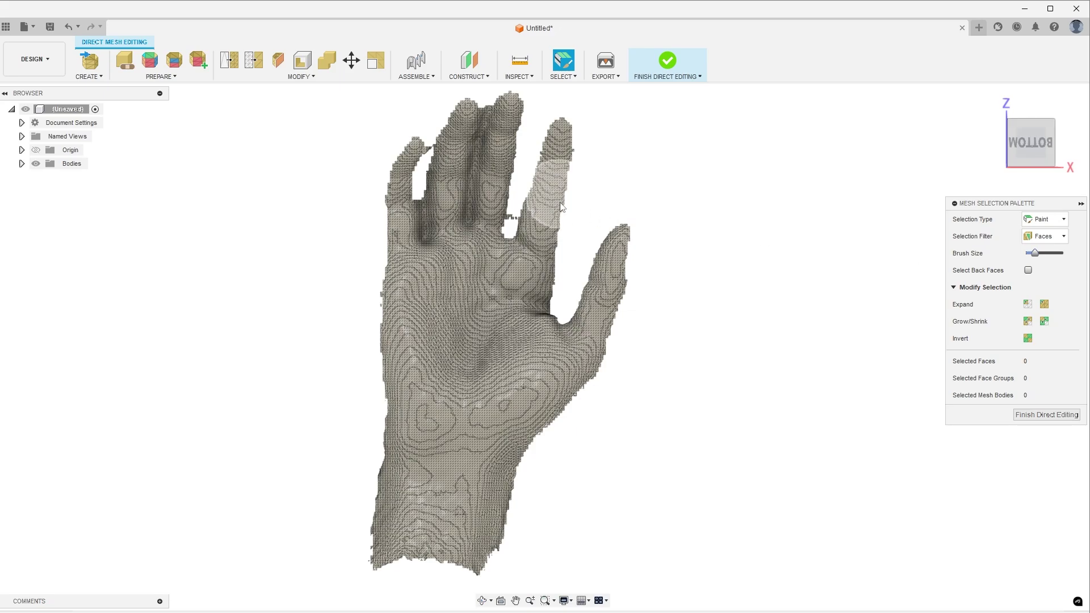
click(1017, 413)
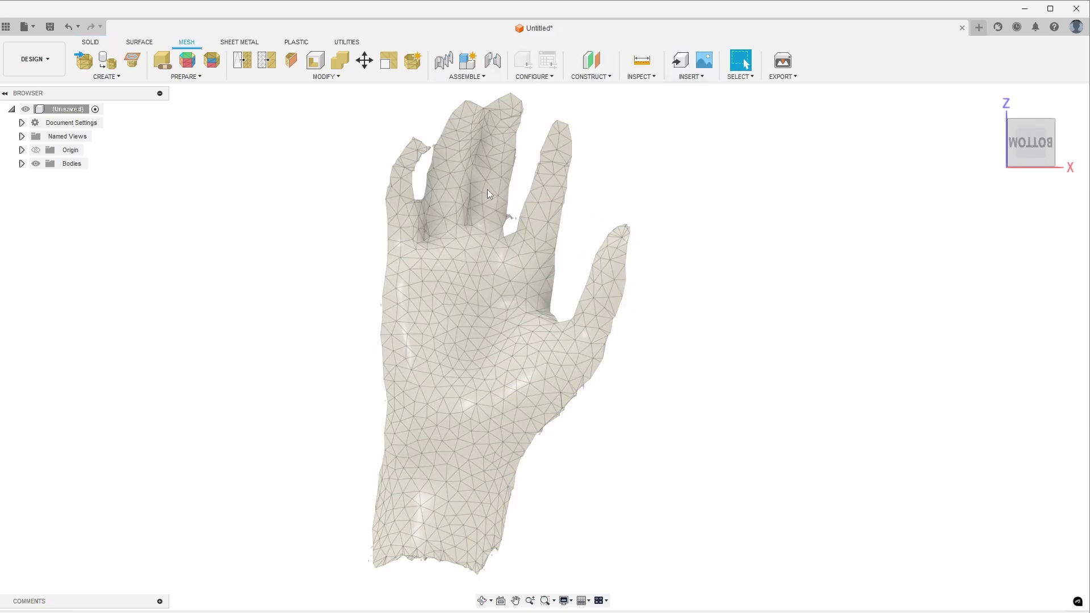
- Open the remeshed hand body for direct mesh editing
click(301, 78)
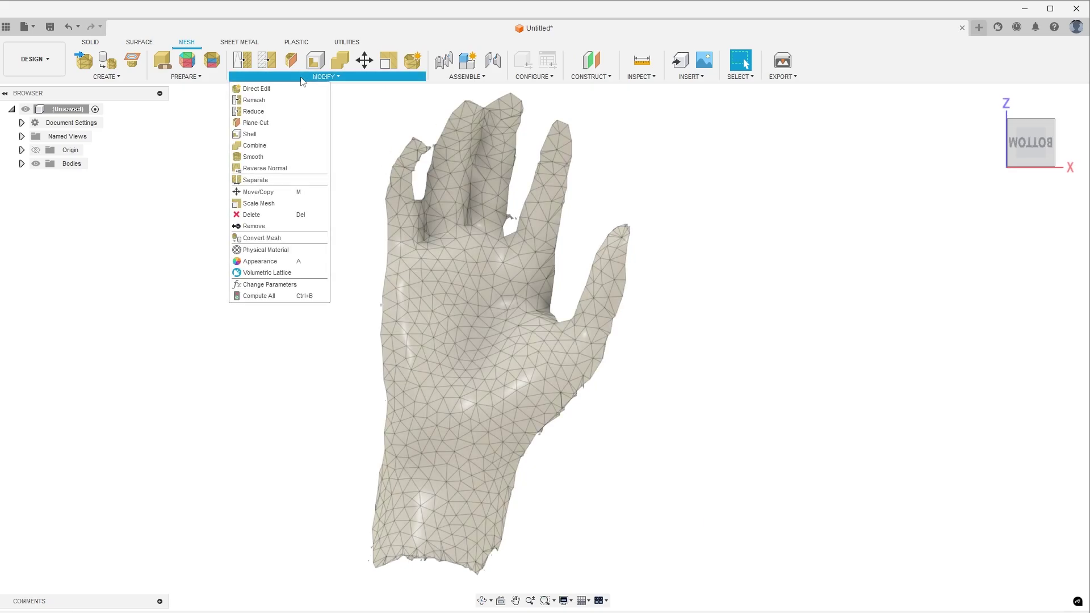
click(287, 91)
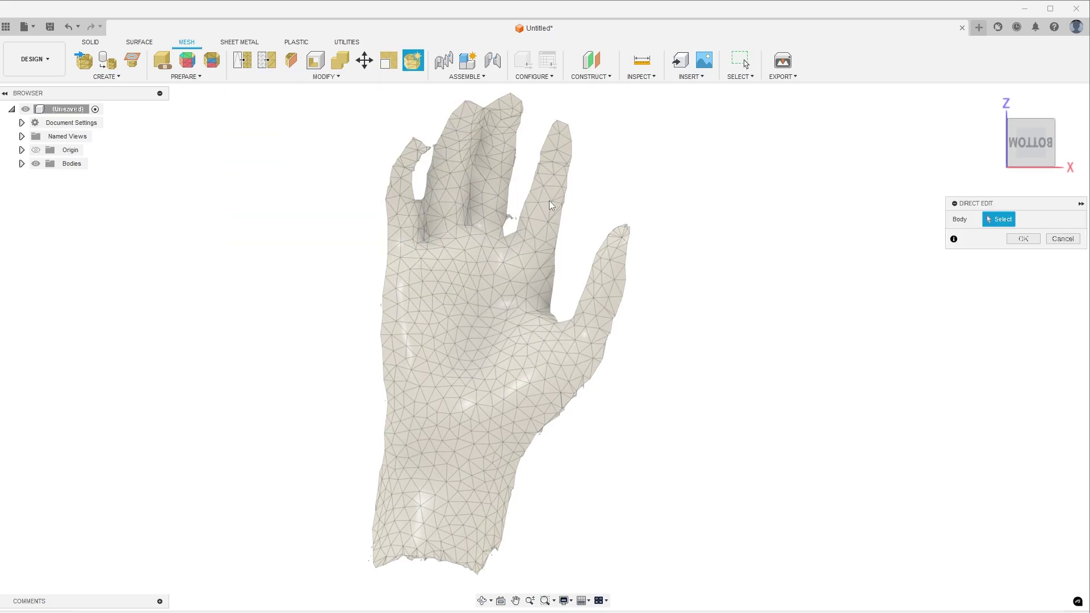
click(551, 201)
click(1011, 243)
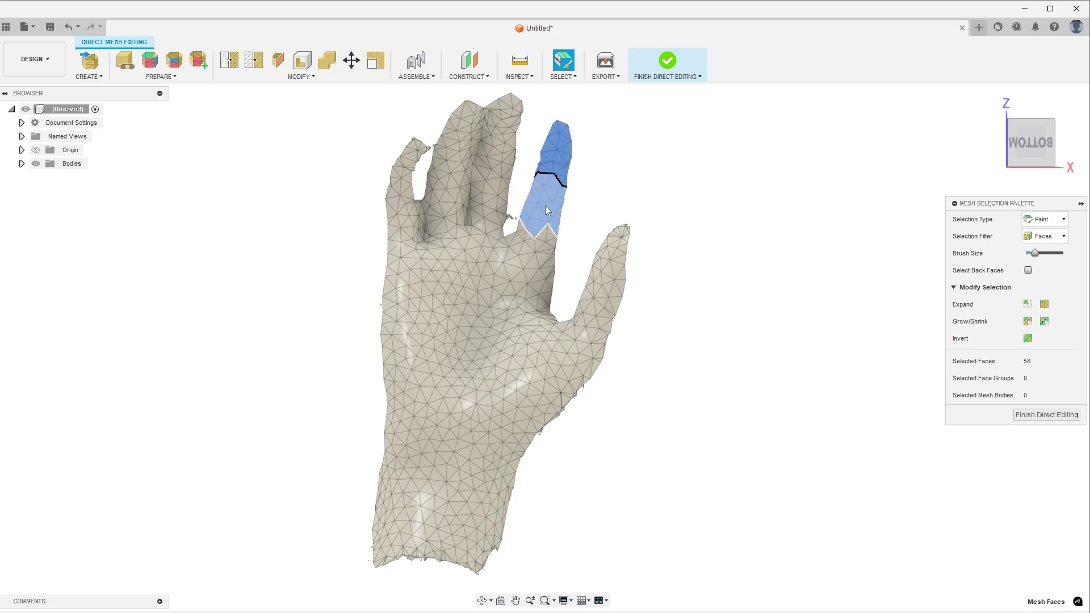
- Paint-select and delete the mesh faces of the four fingers, thumb and wrist so only the palm remains, and finish direct editing
mouse_move(551, 209)
mouse_down()
mouse_move(533, 168)
mouse_move(479, 119)
mouse_up()
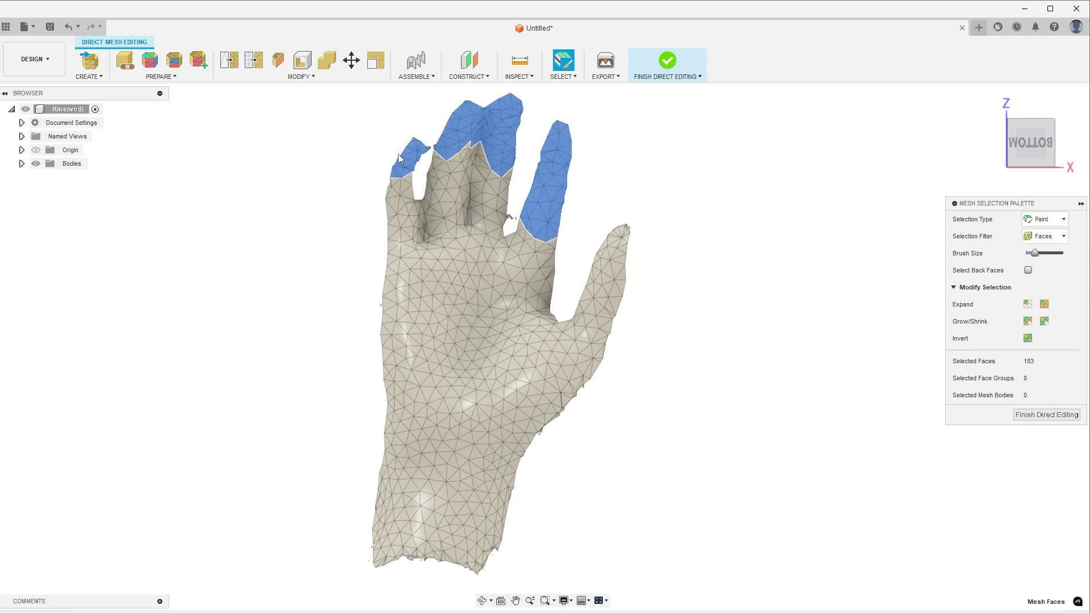
drag(501, 167, 404, 189)
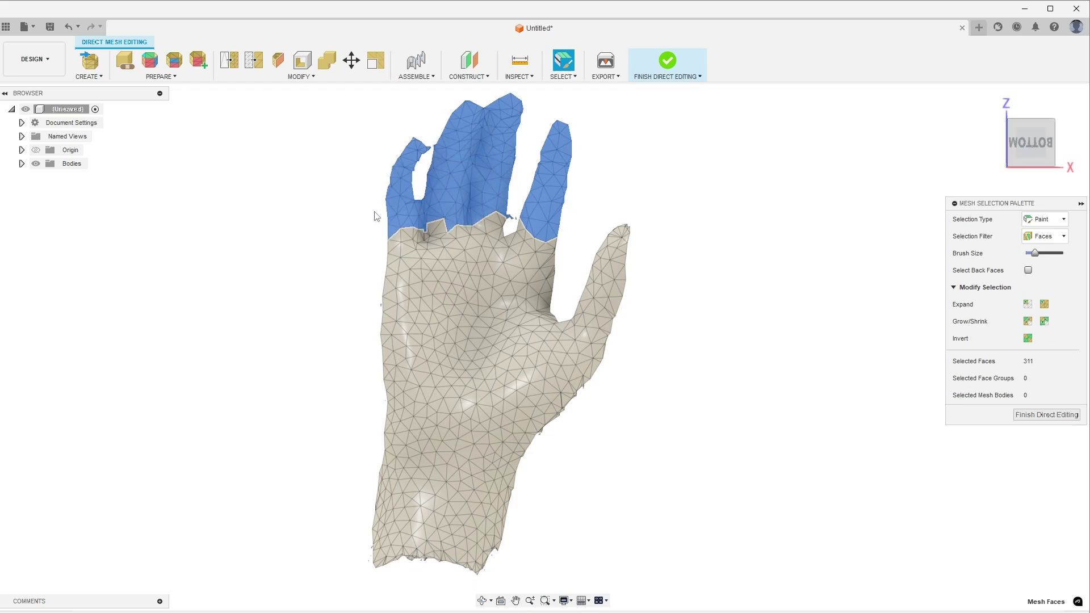
mouse_move(630, 309)
mouse_down()
mouse_move(603, 315)
mouse_move(591, 285)
mouse_up()
mouse_move(499, 554)
mouse_down()
mouse_move(353, 559)
mouse_move(488, 511)
mouse_move(365, 477)
mouse_move(435, 497)
mouse_up()
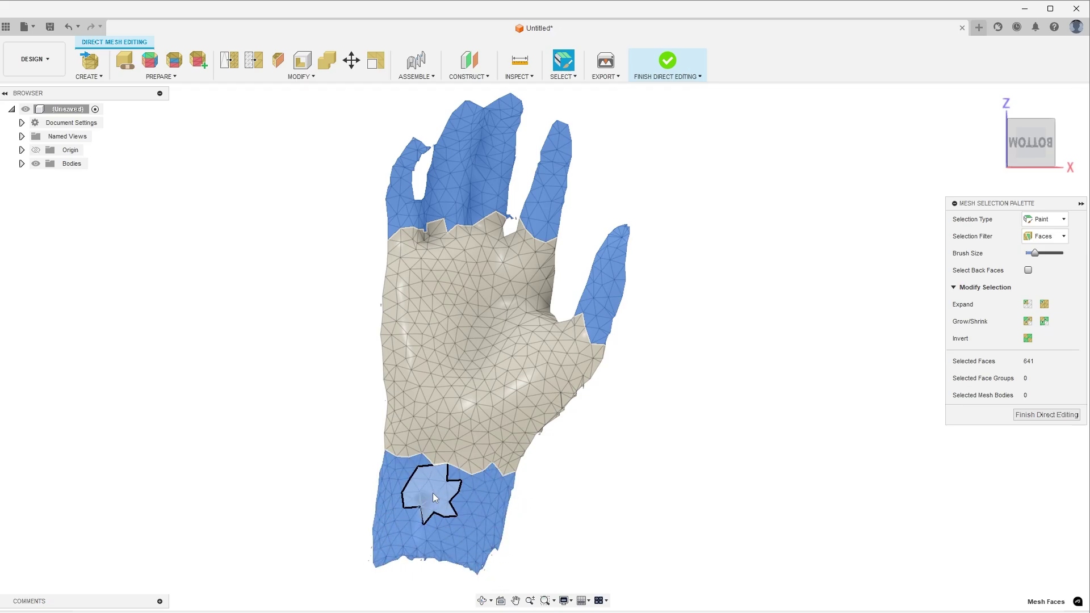
right_click(434, 497)
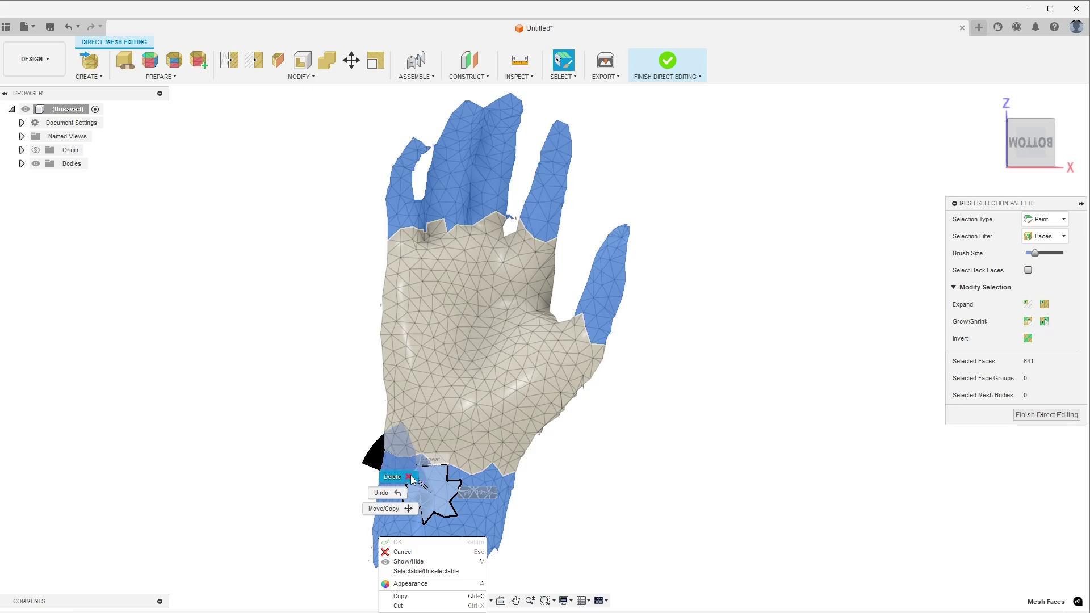
click(412, 478)
middle_drag(614, 358, 580, 388)
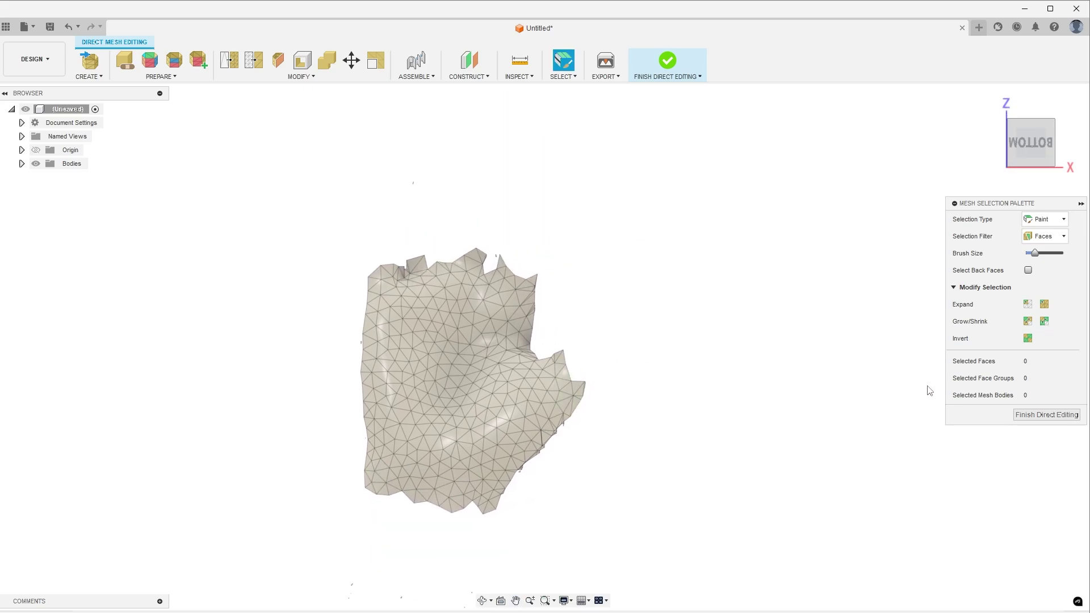
click(1019, 413)
- Create a form and place a center-rectangle plane of about 3.23 by 1.75 in on the XZ plane beside the palm mesh
shift+middle_drag(574, 335, 528, 379)
click(1036, 160)
click(89, 43)
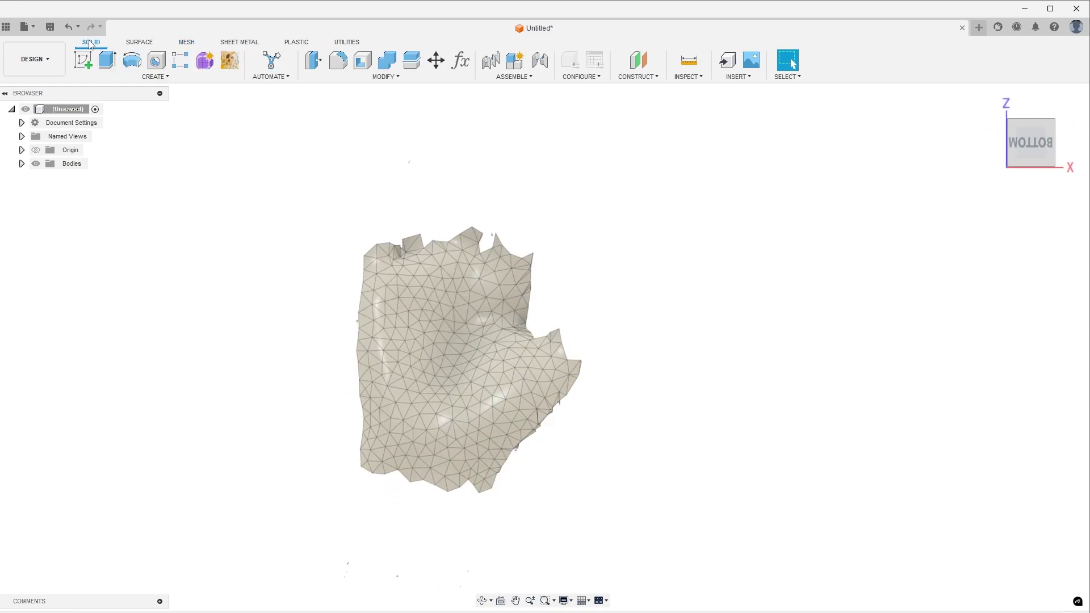
click(204, 60)
click(135, 67)
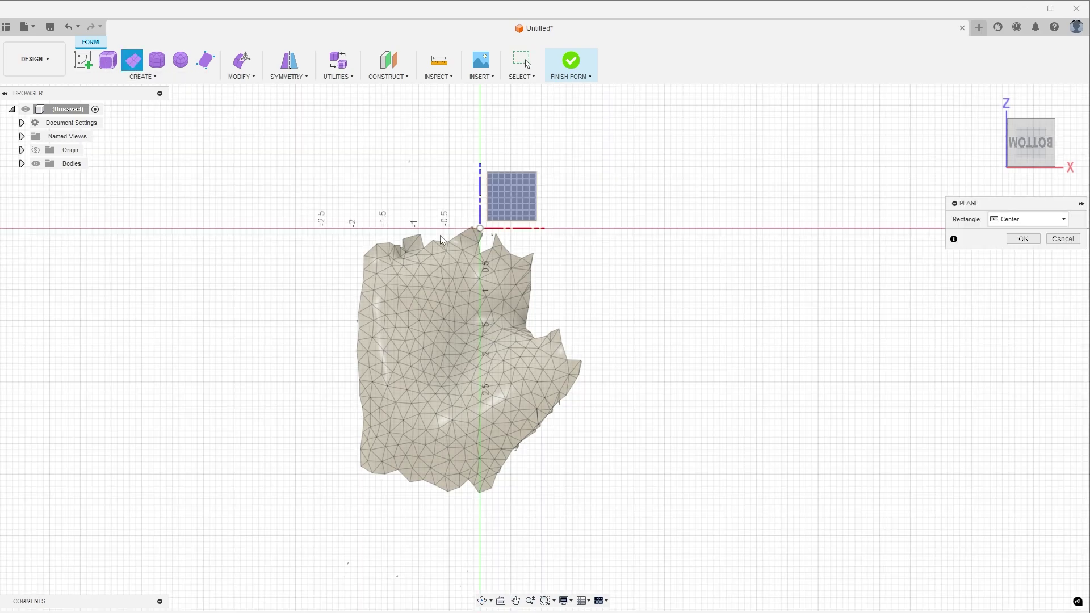
click(376, 222)
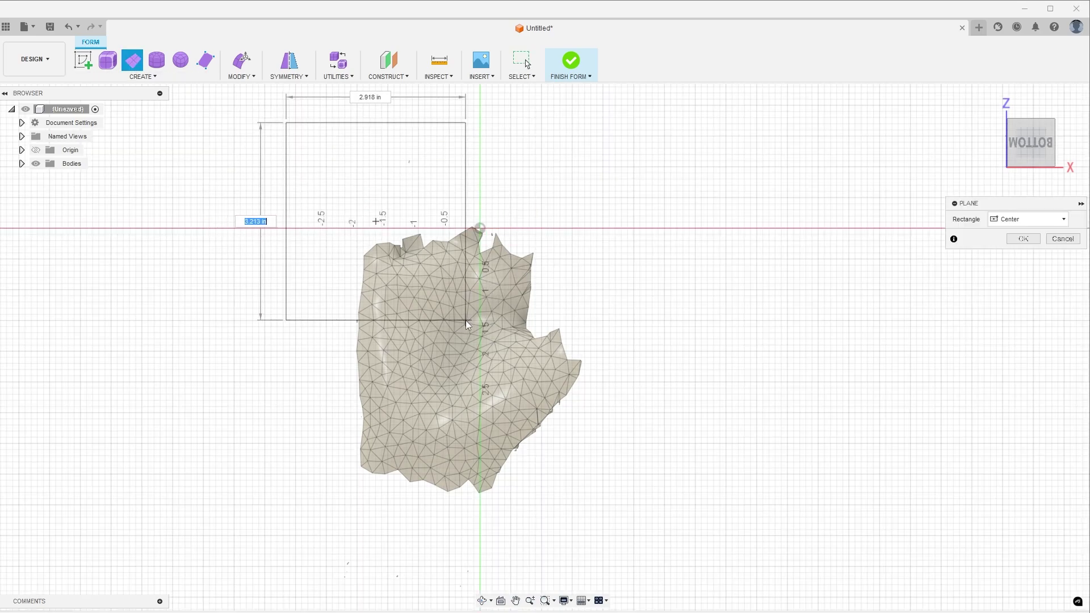
click(476, 277)
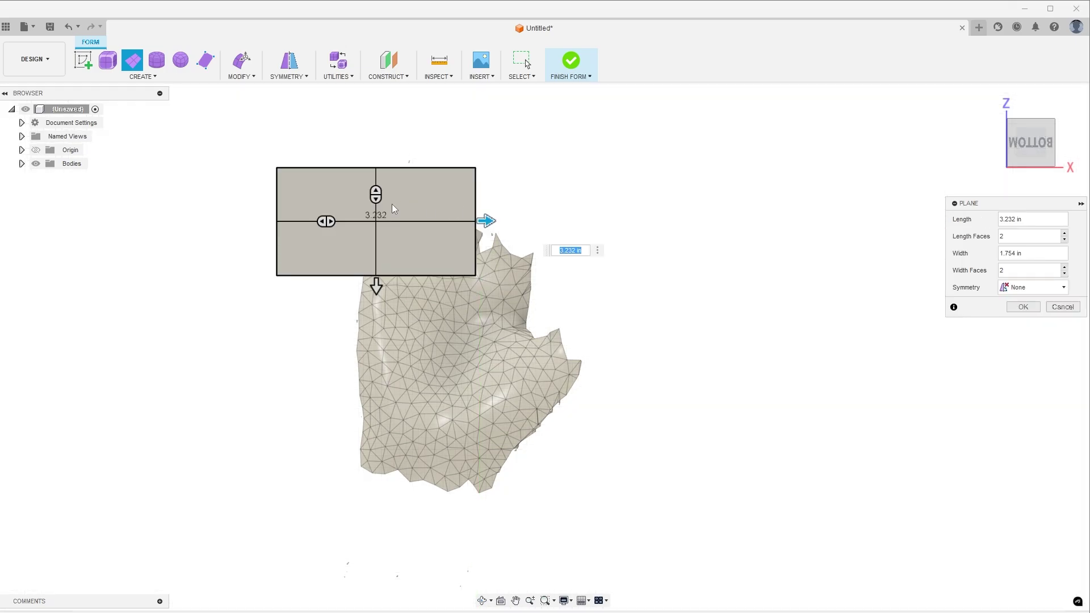
- Size the form plane to 1.80 in long with 1 length face and 4.00 in wide with 5 width faces, and create it
drag(375, 192, 376, 203)
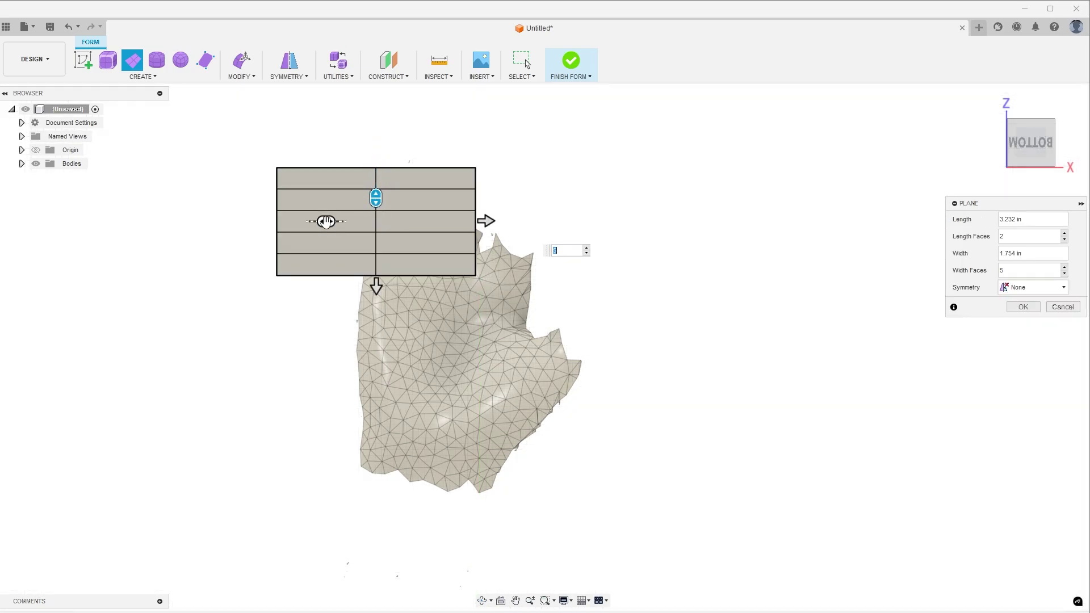
drag(316, 224, 283, 232)
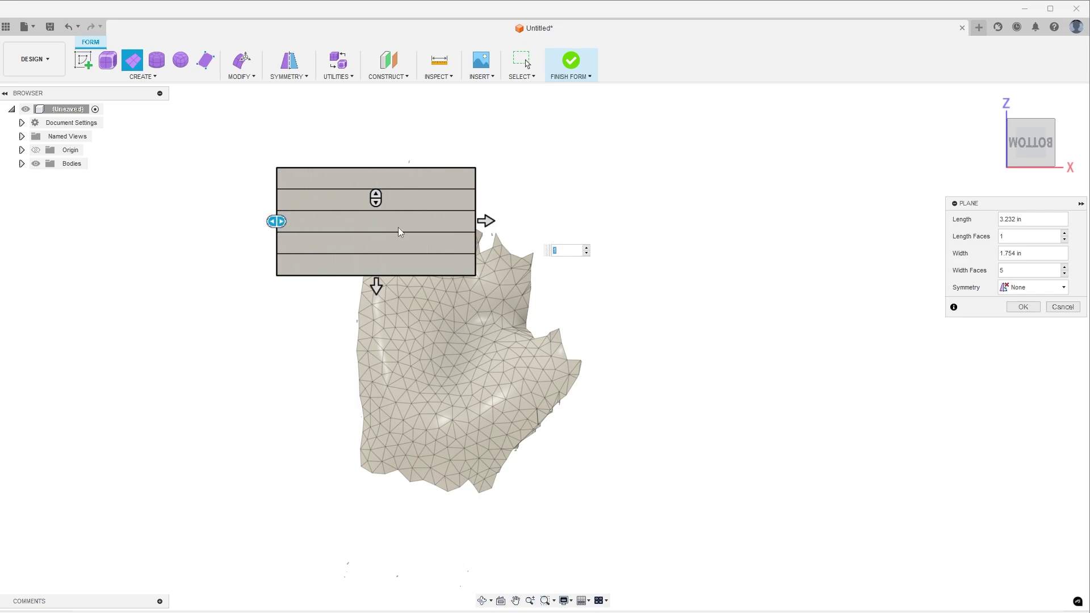
drag(480, 223, 442, 225)
drag(378, 299, 377, 357)
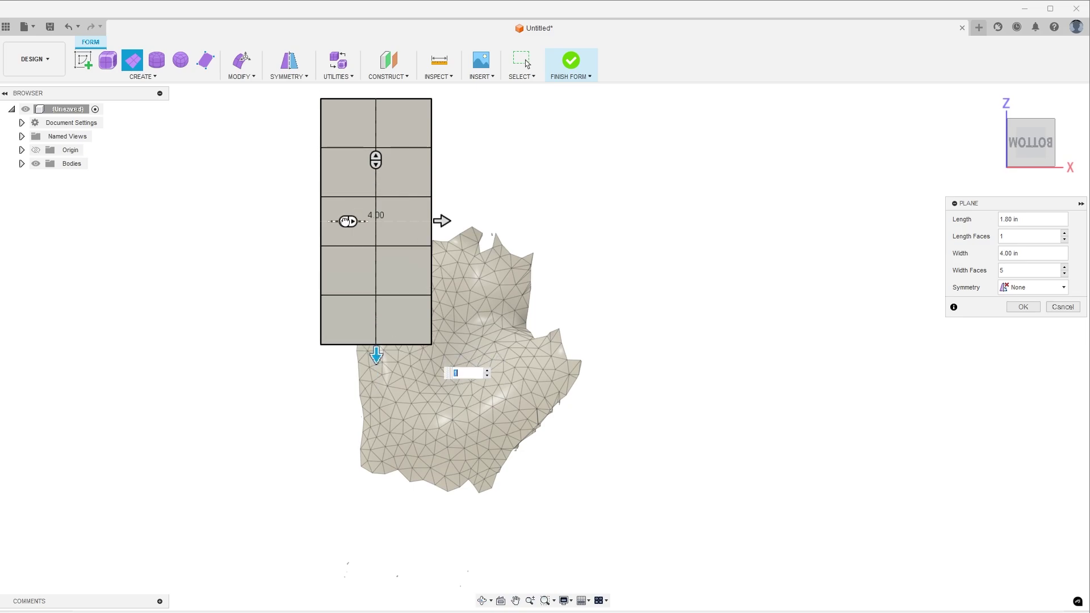
click(1022, 307)
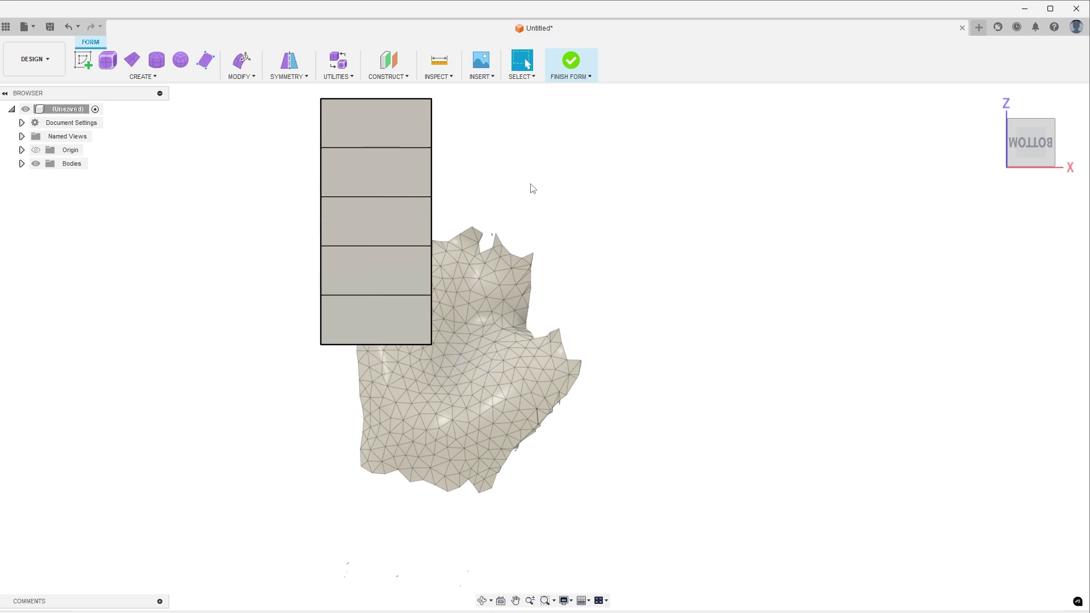
- Edit the form by moving all five plane faces 1.20 in along X and -2.271 in along Z, over the palm mesh
click(379, 137)
right_click(379, 136)
click(414, 116)
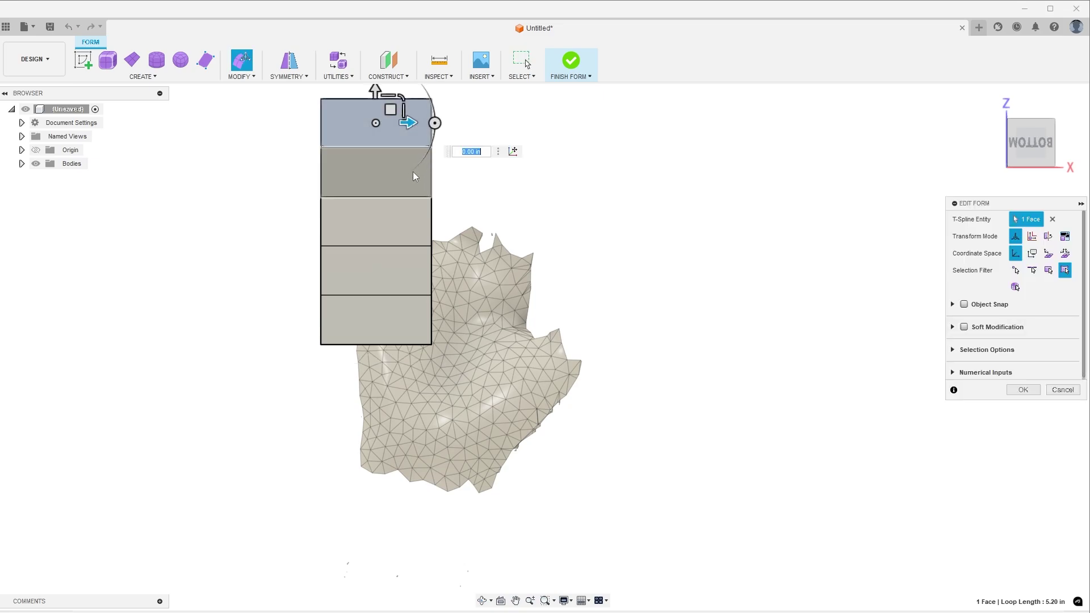
shift+click(367, 231)
shift+click(366, 231)
shift+click(367, 287)
shift+click(368, 317)
drag(393, 211, 472, 363)
scroll(481, 334, up, 4)
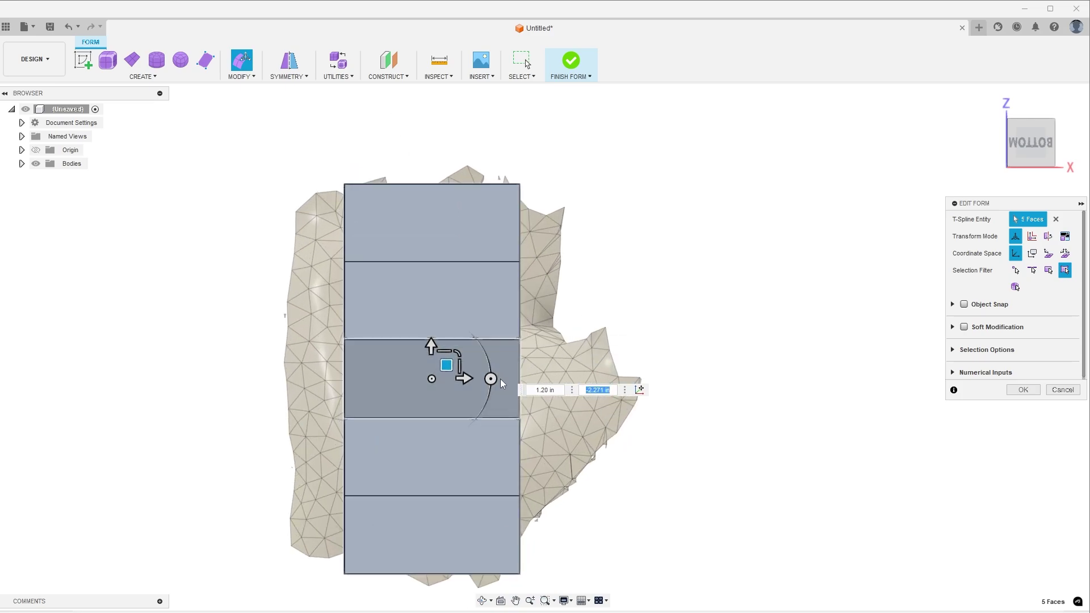
- Narrow the five-face strip by moving its thumb-side edges -0.60 in and its opposite long edges 0.20 in along X
click(613, 273)
click(519, 233)
double_click(520, 234)
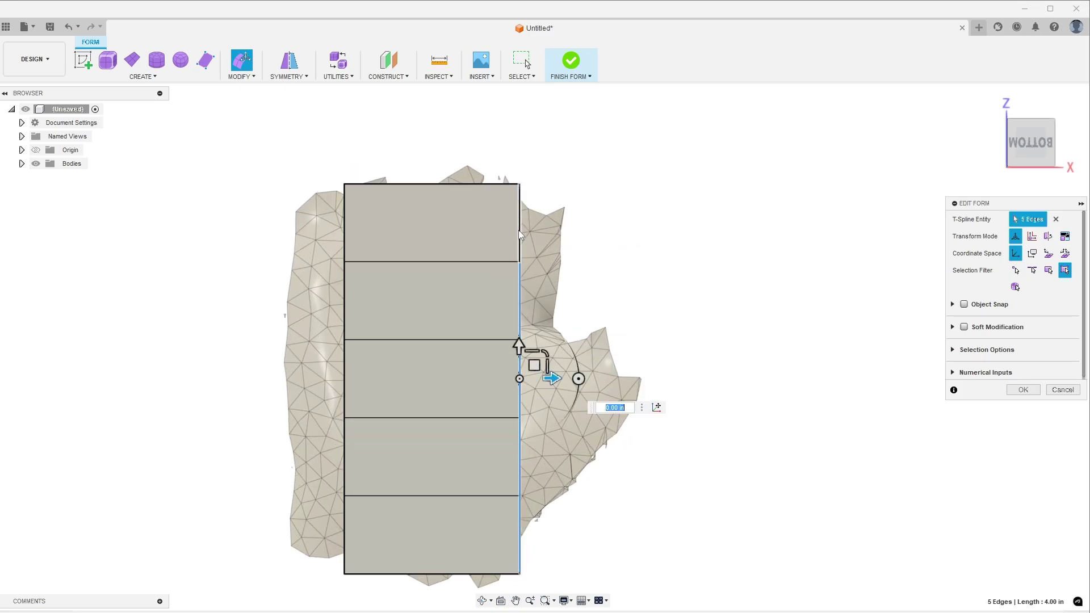
drag(550, 379, 513, 381)
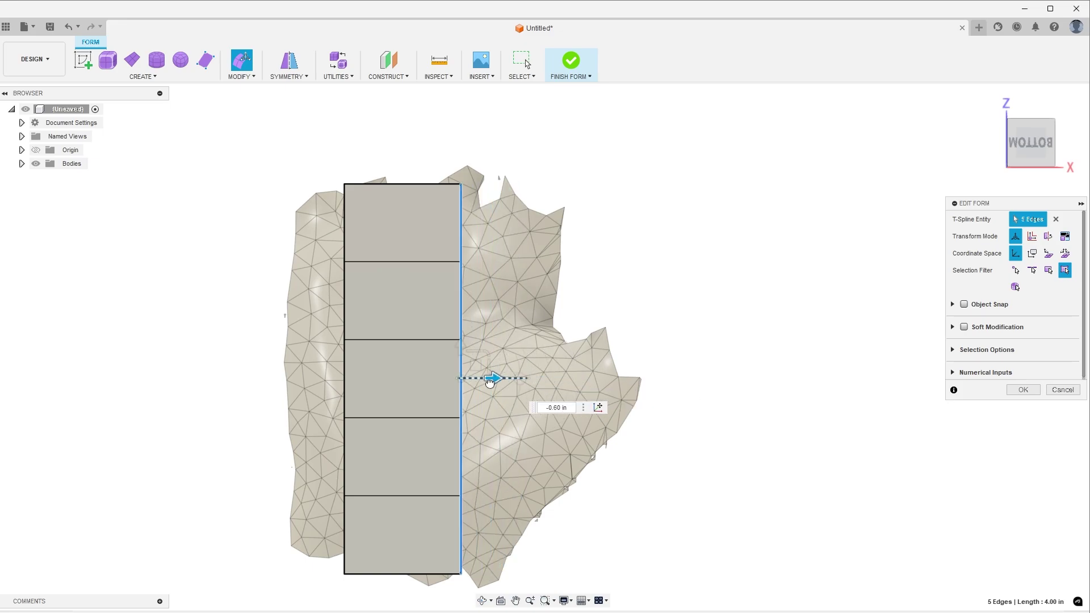
click(636, 325)
double_click(344, 233)
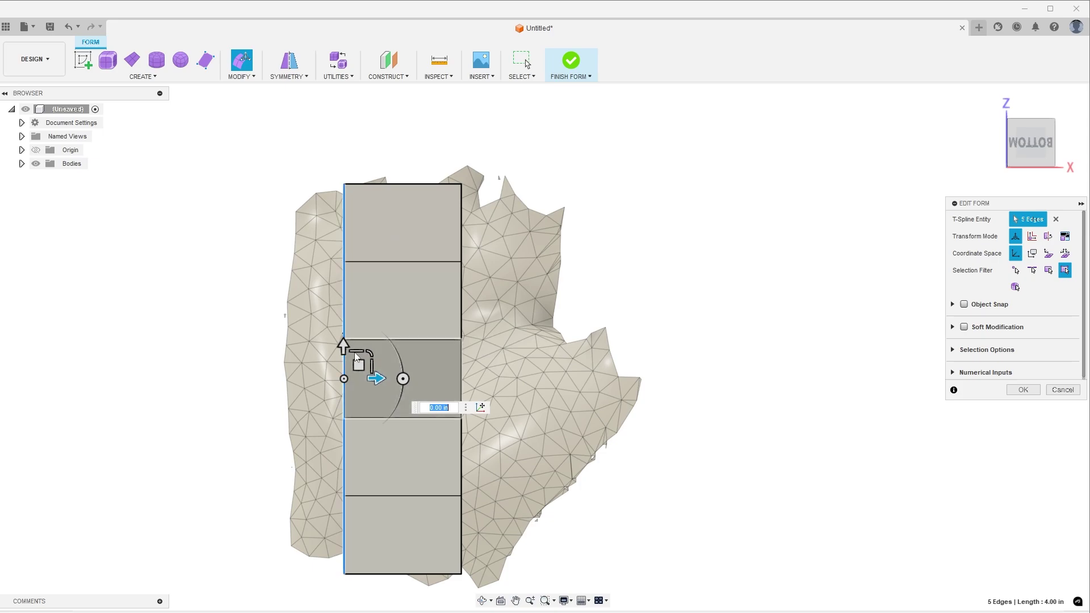
drag(379, 379, 397, 380)
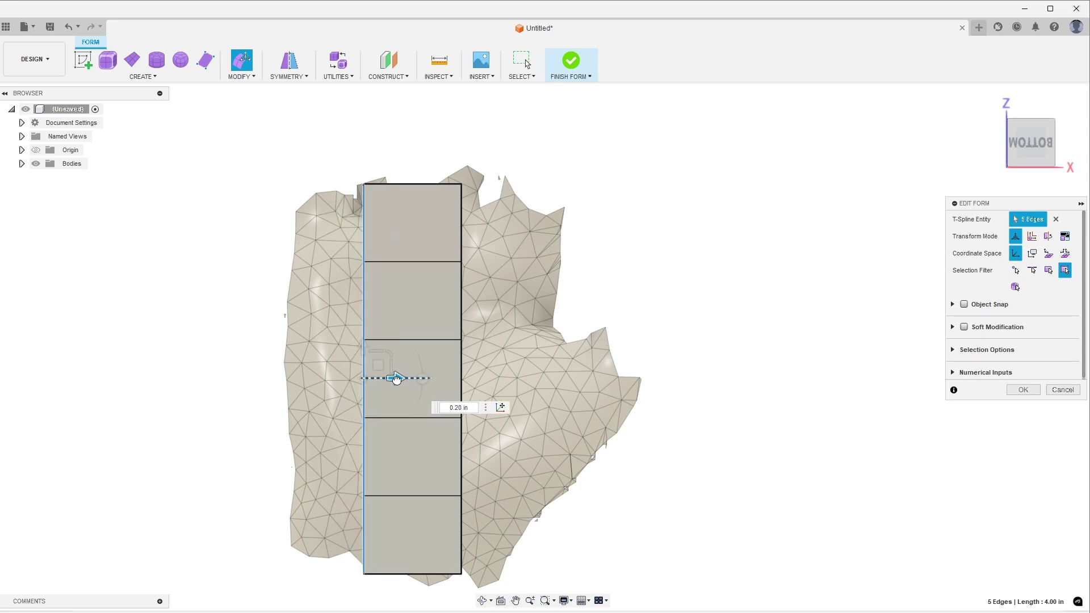
click(602, 264)
- Extrude the strip's outer long edges outward 0.60 in and its thumb-side edges outward in two columns spanning 1.40 in
double_click(363, 229)
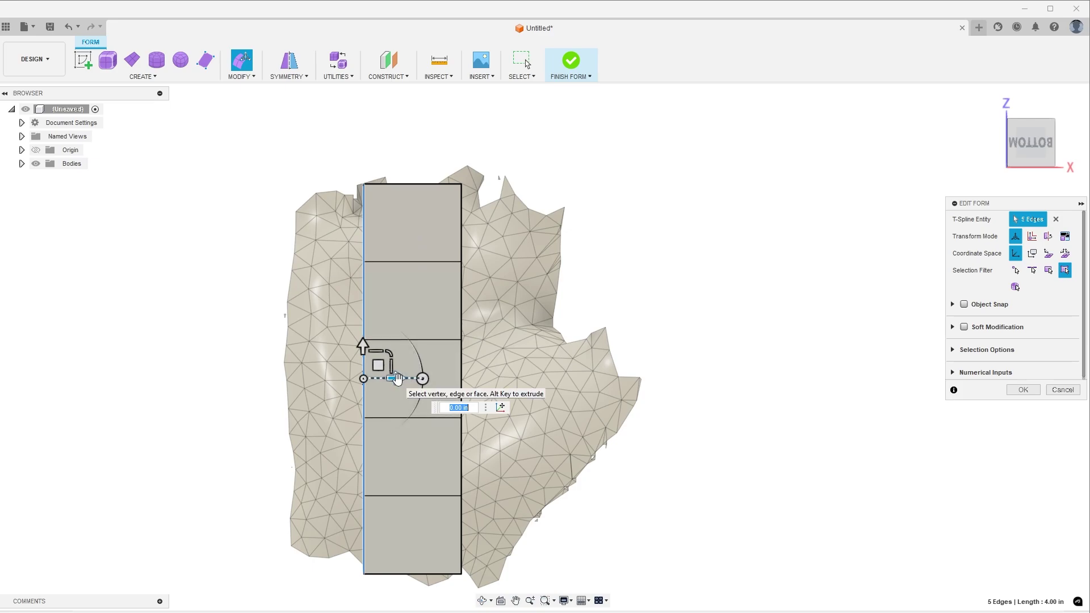
alt+drag(396, 378, 340, 381)
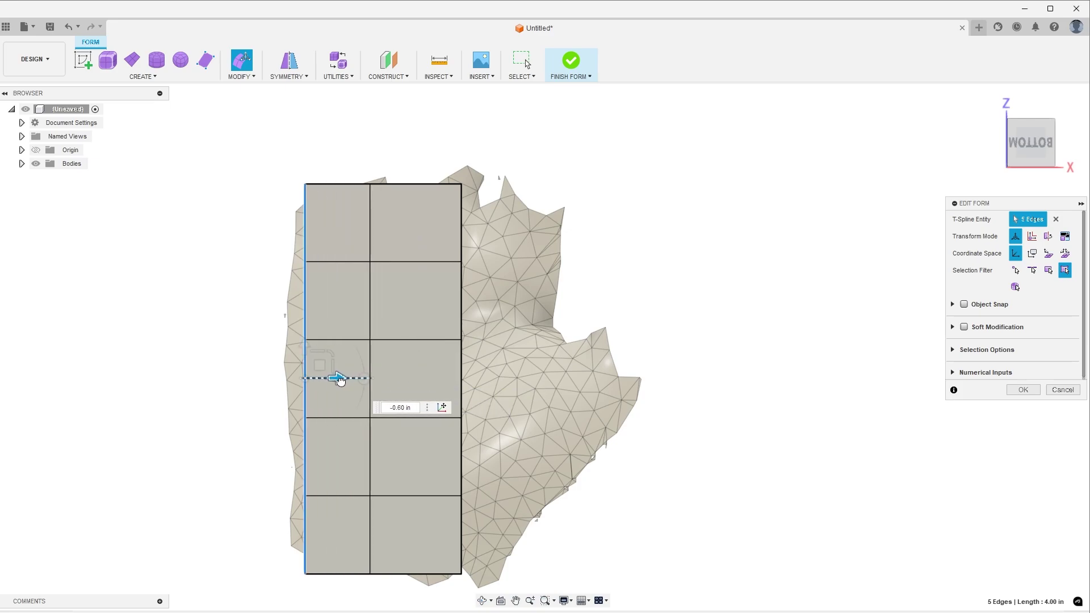
double_click(462, 370)
alt+drag(495, 378, 632, 377)
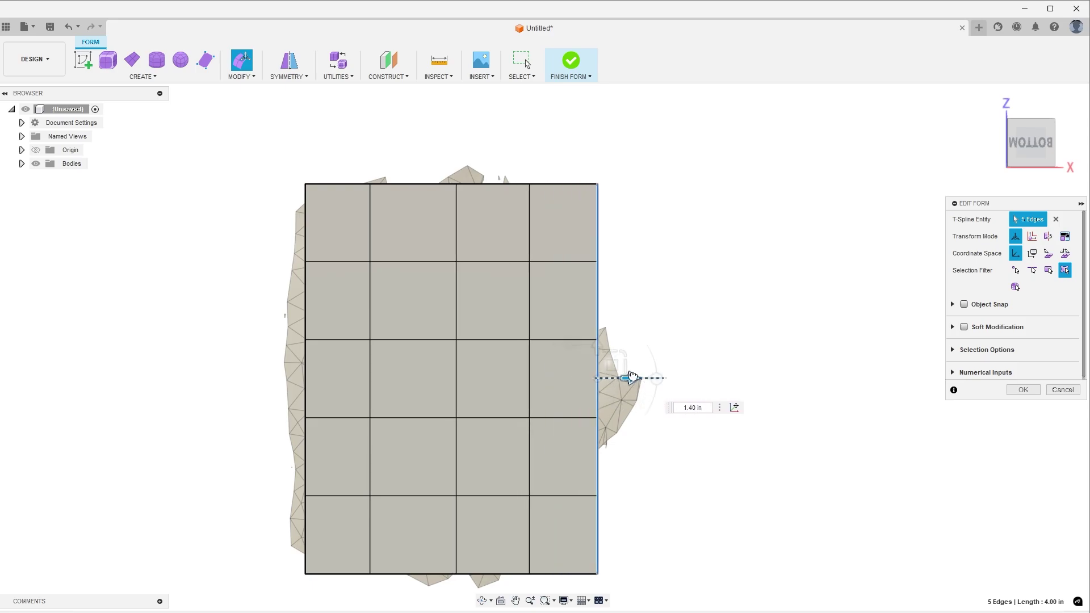
click(662, 237)
- Move the finger-end corner edge on the thumb side -0.50 in along X and set the form's display mode to Box
click(558, 183)
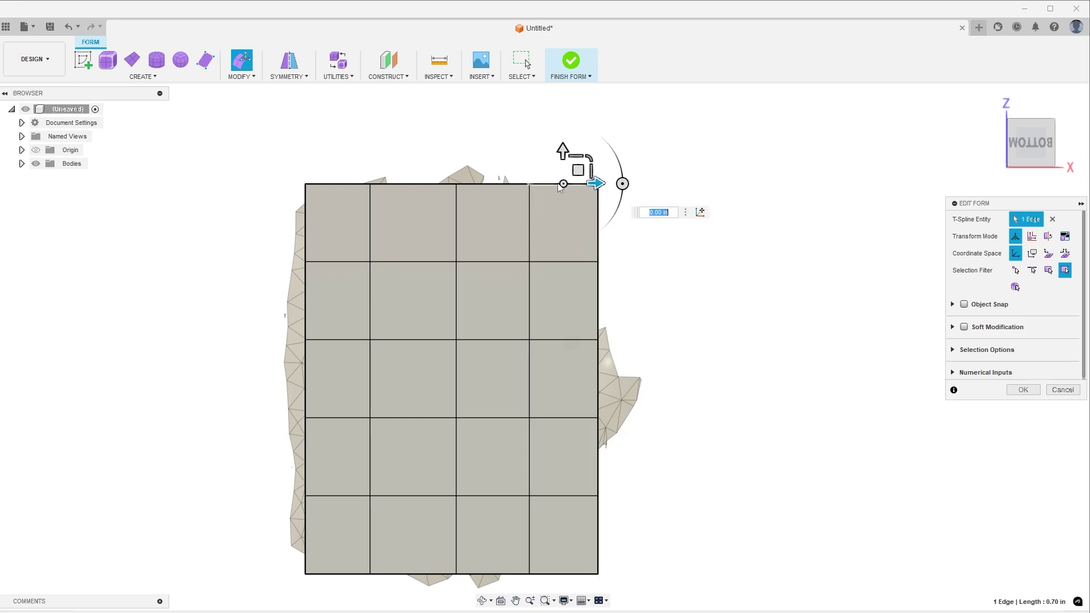
drag(597, 187, 553, 194)
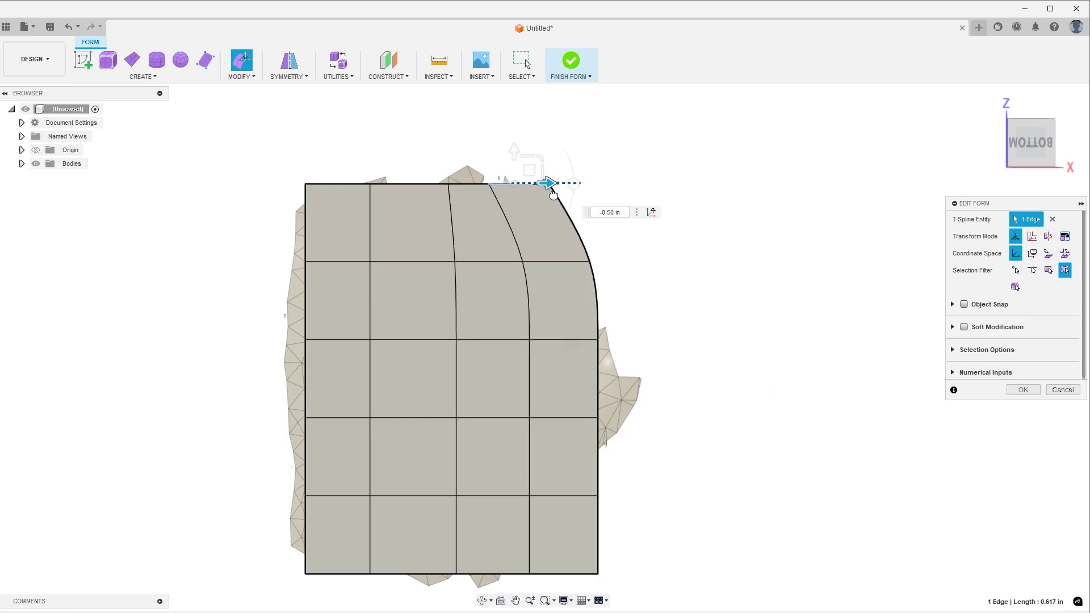
click(954, 350)
click(954, 327)
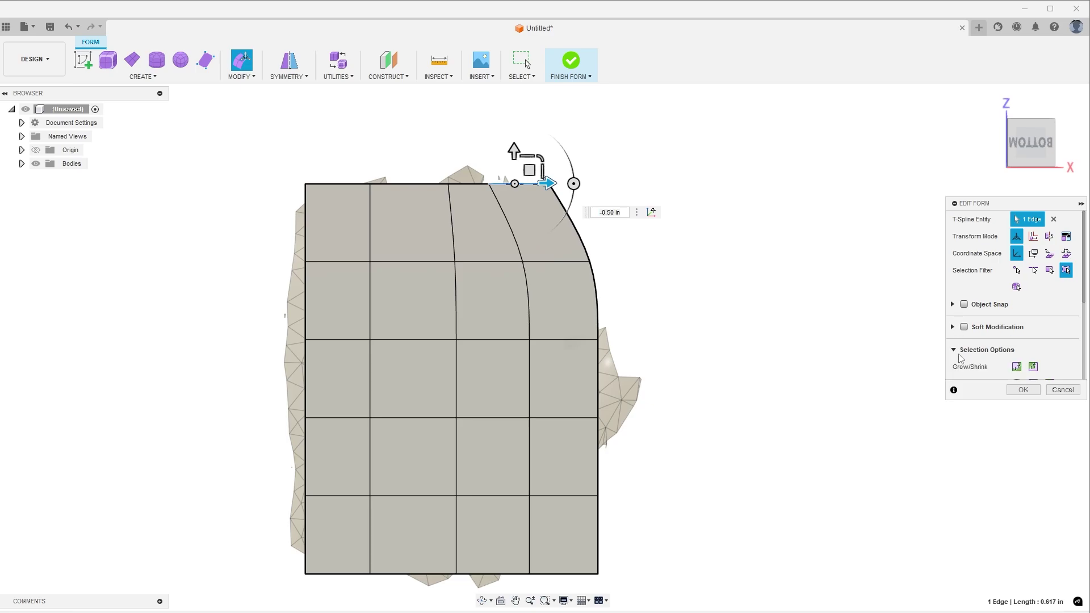
scroll(985, 376, down, 3)
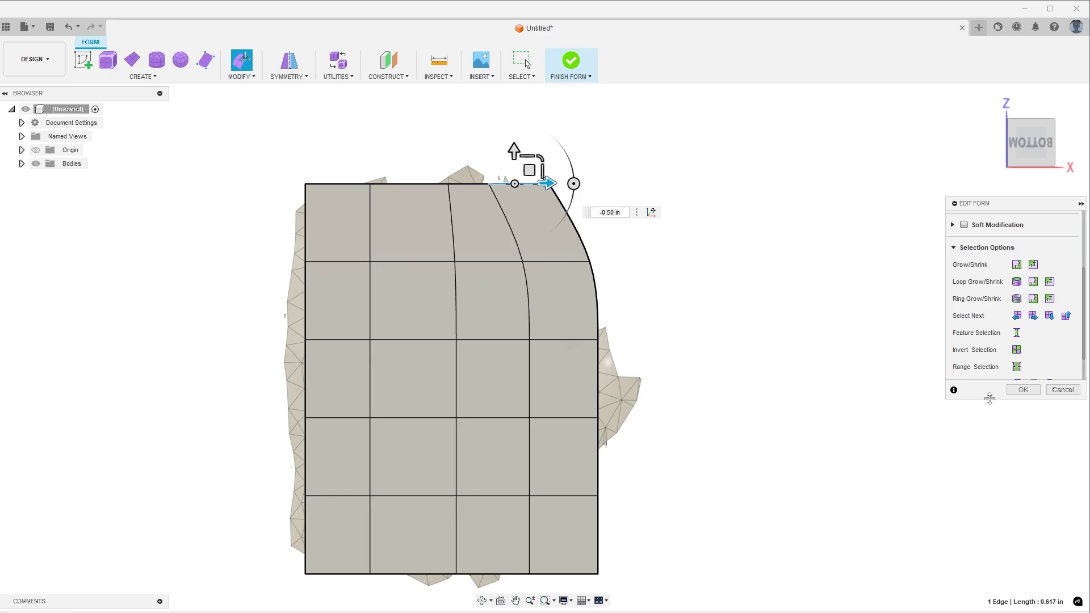
drag(990, 399, 989, 559)
click(1016, 451)
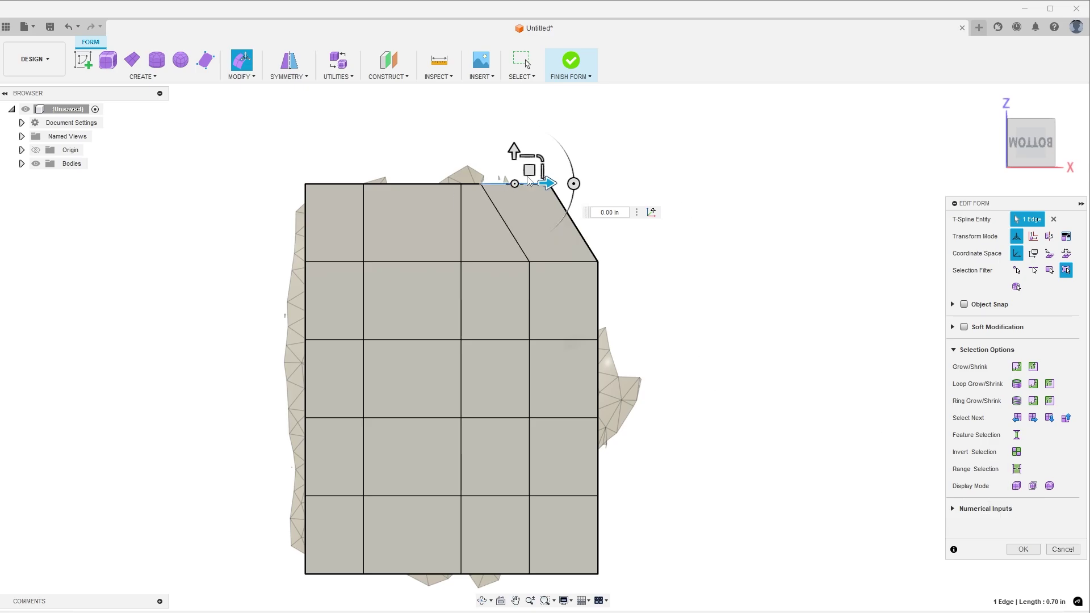
- Shift the thumb-side corner edge slightly back outward and move the two thumb-side vertices one row below it -0.10 in along X
drag(545, 185, 567, 185)
click(599, 263)
drag(628, 260, 549, 262)
click(530, 262)
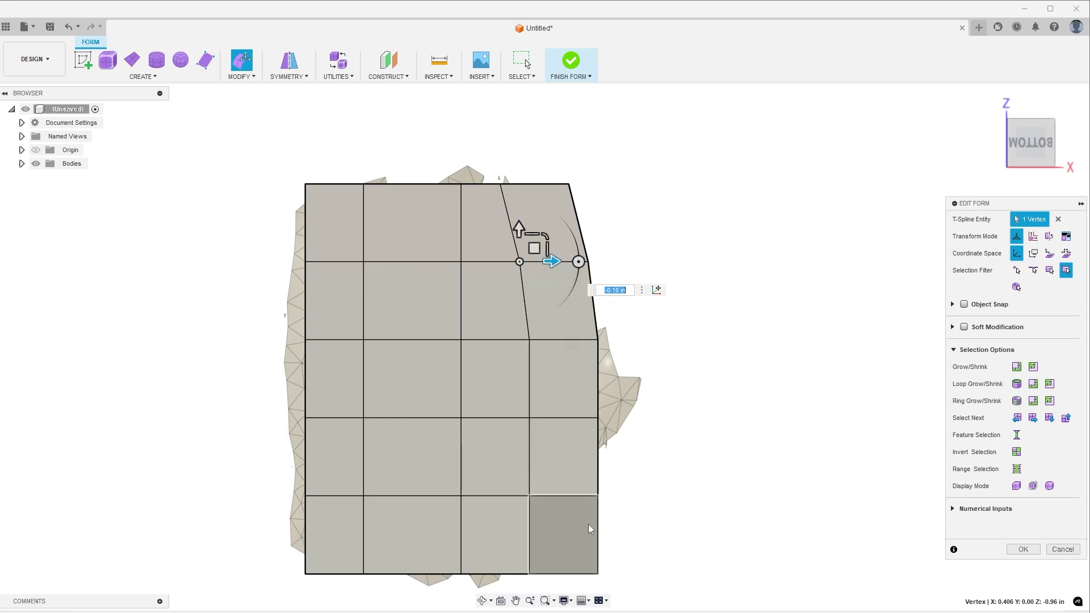
- Taper the wrist end by scaling its thumb-side corner edge to 0.667 and the opposite one to 0.653, moving both inward
click(565, 573)
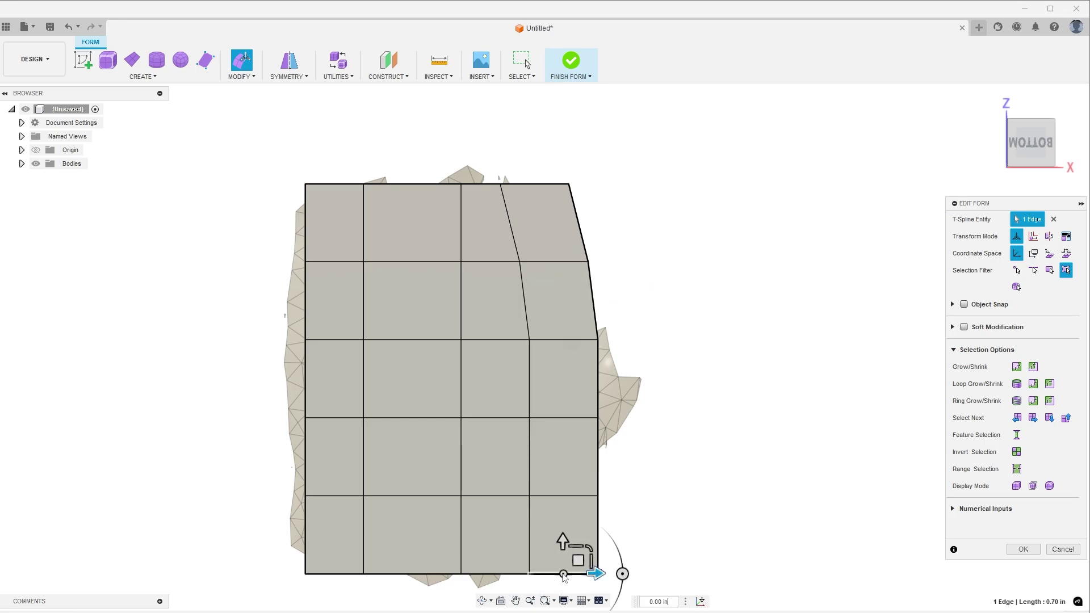
drag(600, 574, 558, 561)
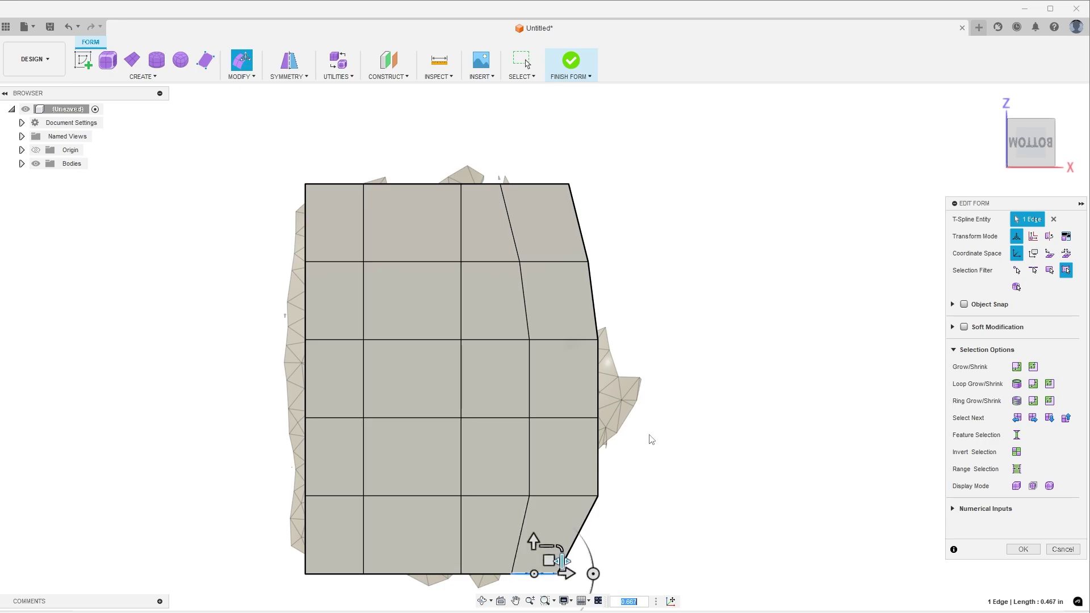
click(352, 574)
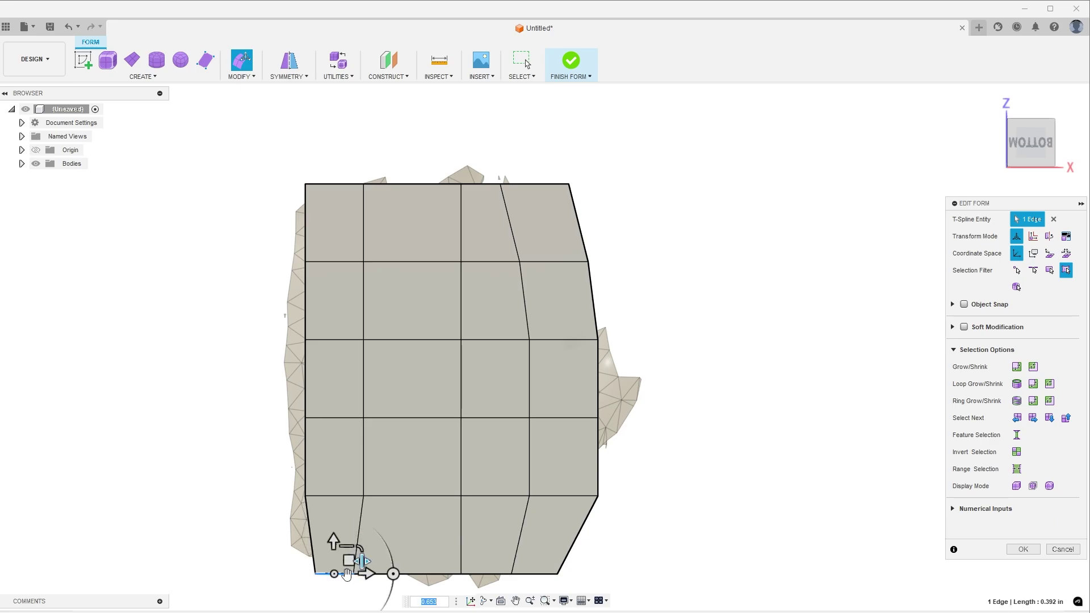
drag(362, 573, 393, 574)
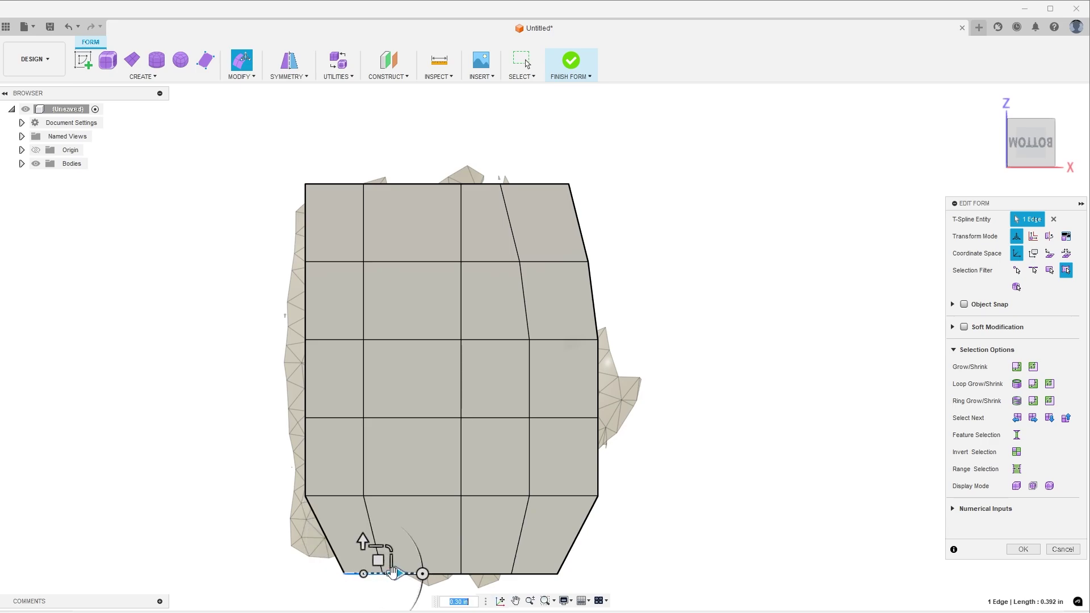
- Move the outer finger-end corner vertex 0.20 in inward along X and nudge the neighbouring end vertex slightly inward
click(307, 184)
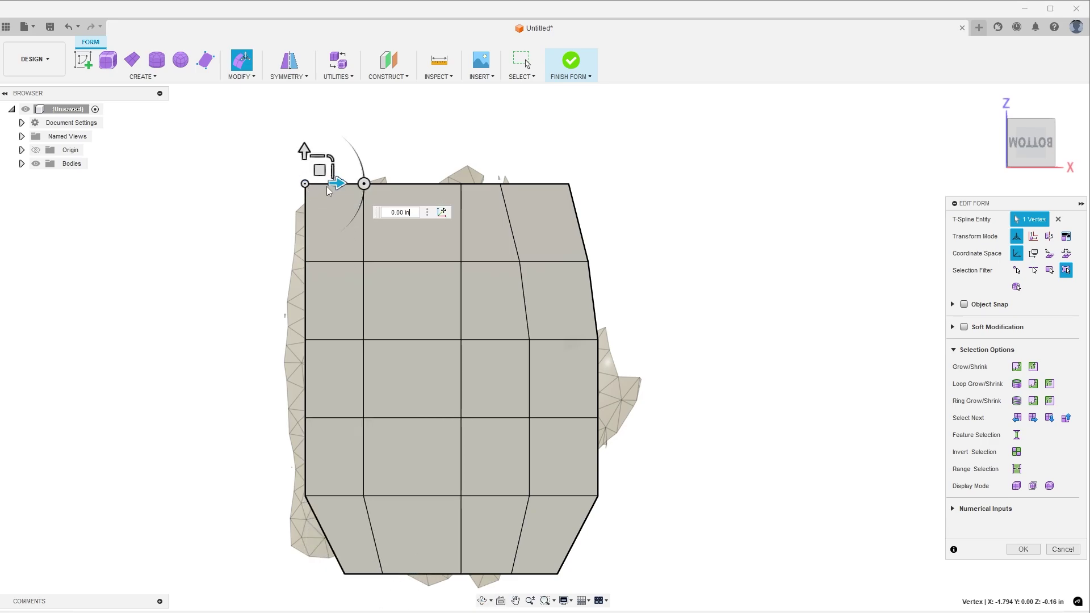
drag(335, 183, 359, 184)
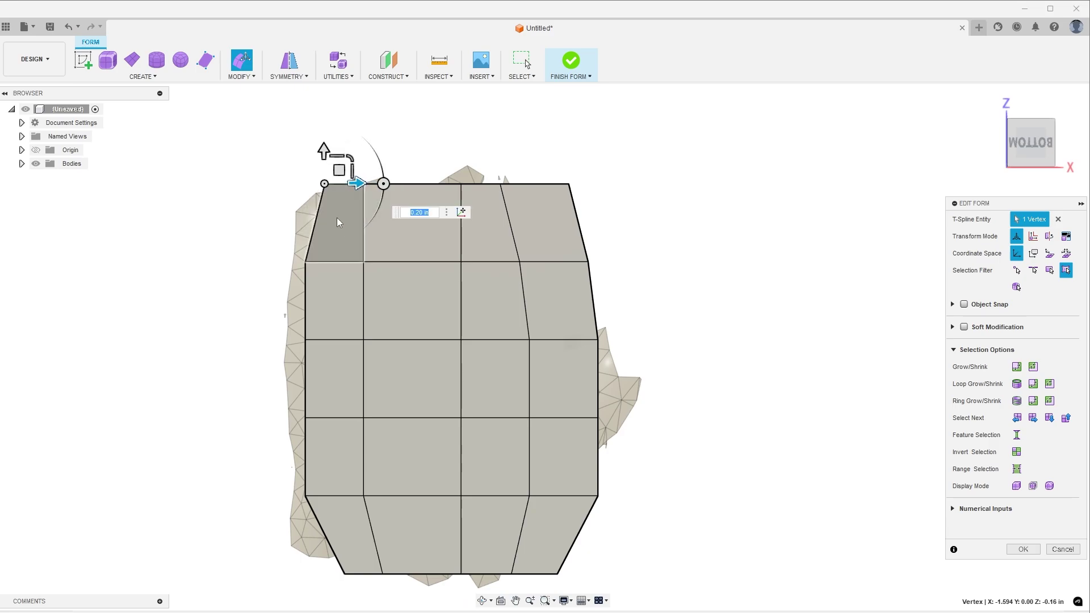
key(Escape)
click(365, 183)
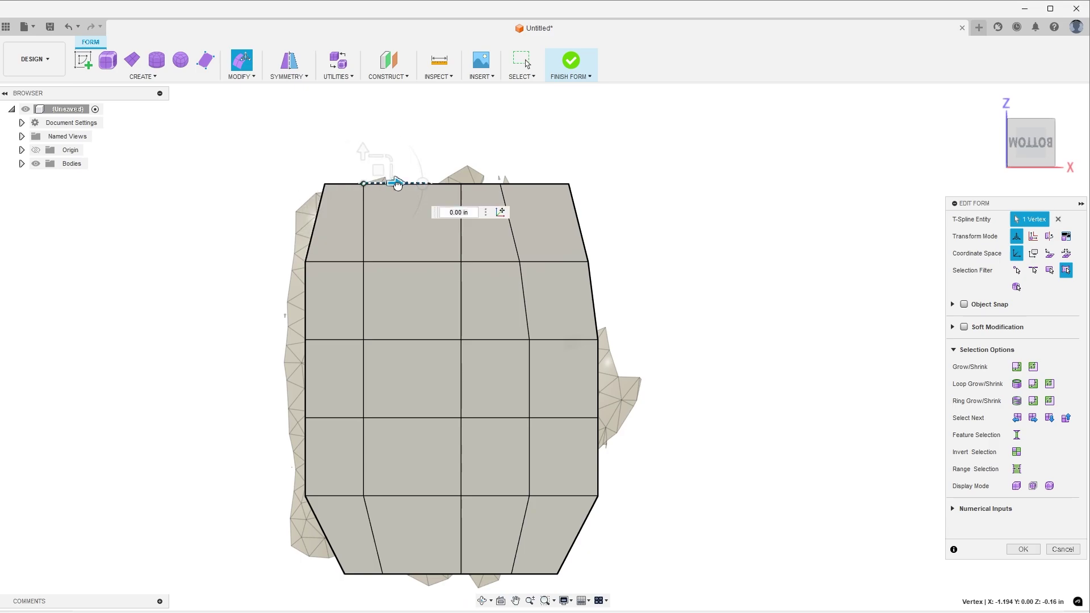
drag(412, 185, 401, 185)
- Move the two thumb-side edges of the finger-end row and of the row below it inward along X
click(486, 183)
shift+click(548, 183)
drag(546, 185, 516, 187)
click(461, 261)
click(489, 262)
shift+click(552, 261)
drag(558, 266, 536, 267)
- Move the two thumb-side edges on each of the two middle cross rows -0.20 in along X
click(570, 341)
shift+click(513, 340)
drag(559, 341, 540, 341)
click(584, 418)
shift+click(499, 419)
drag(562, 418, 542, 419)
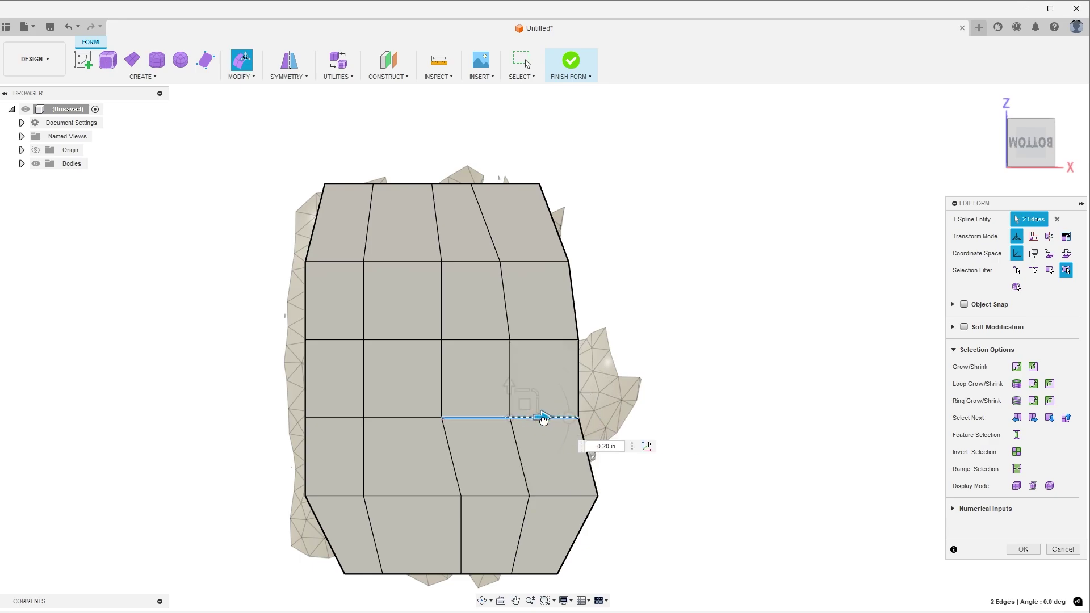
- Move the two thumb-side edges of the last inner row and of the wrist-end row inward along X, then clear the selection
click(496, 496)
shift+click(562, 496)
drag(562, 496, 533, 497)
click(487, 573)
shift+click(534, 573)
drag(545, 574, 515, 574)
click(554, 560)
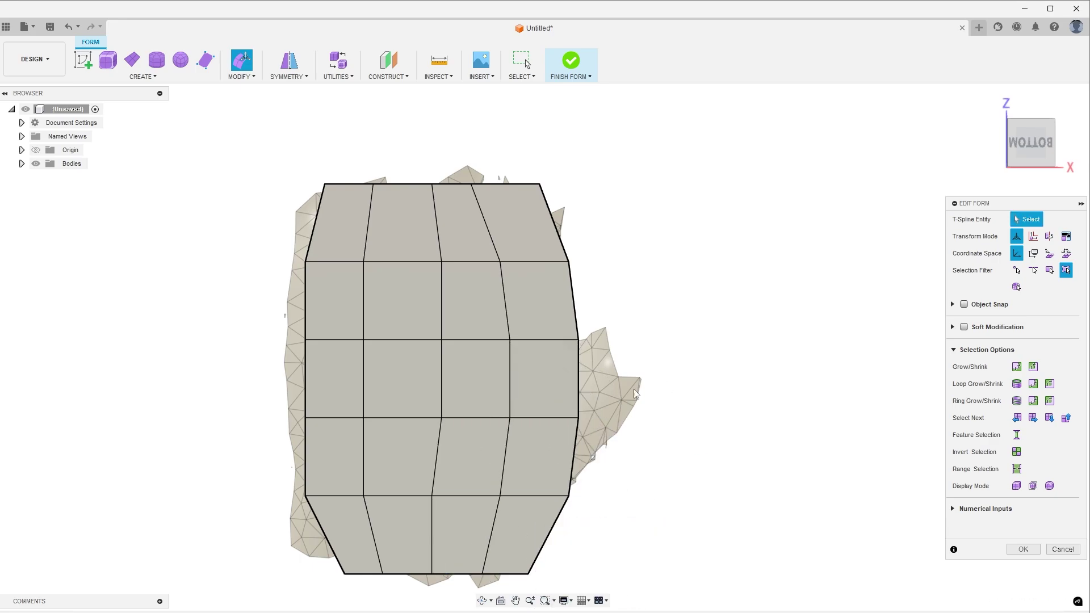
- Select all 20 faces of the form and move them perpendicular to the plane until they lie against the palm mesh
shift+middle_drag(622, 399, 582, 348)
scroll(574, 361, down, 5)
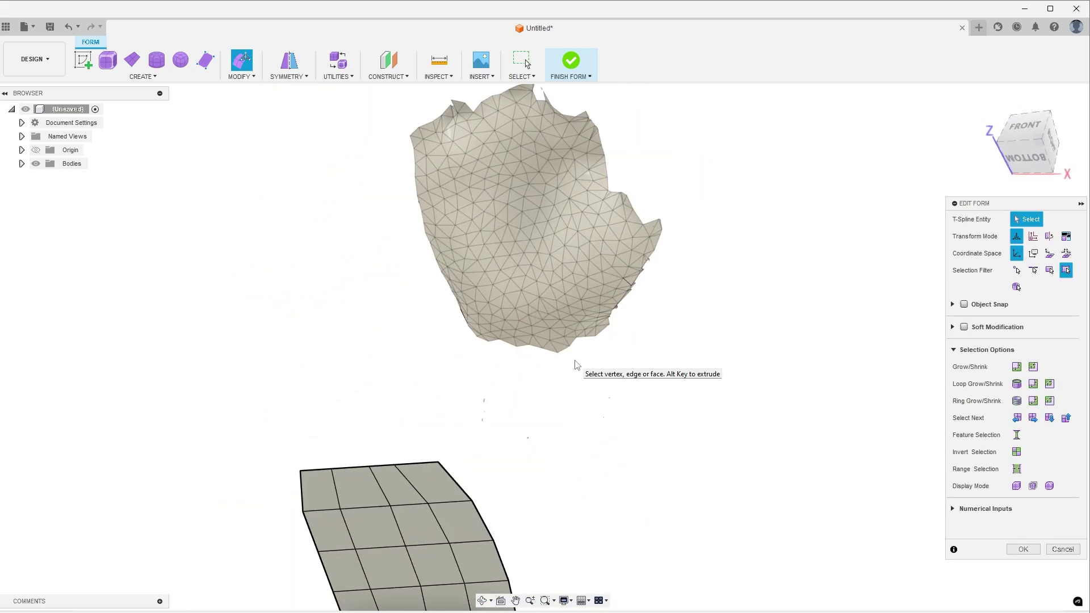
middle_drag(579, 440, 653, 454)
click(659, 451)
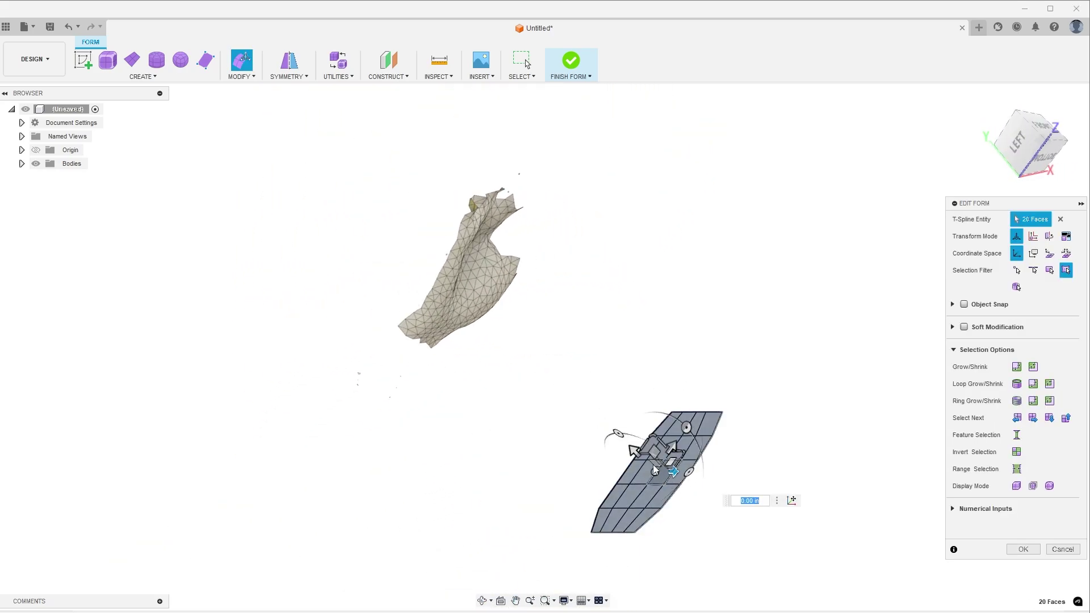
drag(634, 450, 447, 277)
middle_drag(405, 271, 253, 377)
shift+middle_drag(253, 367, 254, 341)
scroll(264, 366, down, 2)
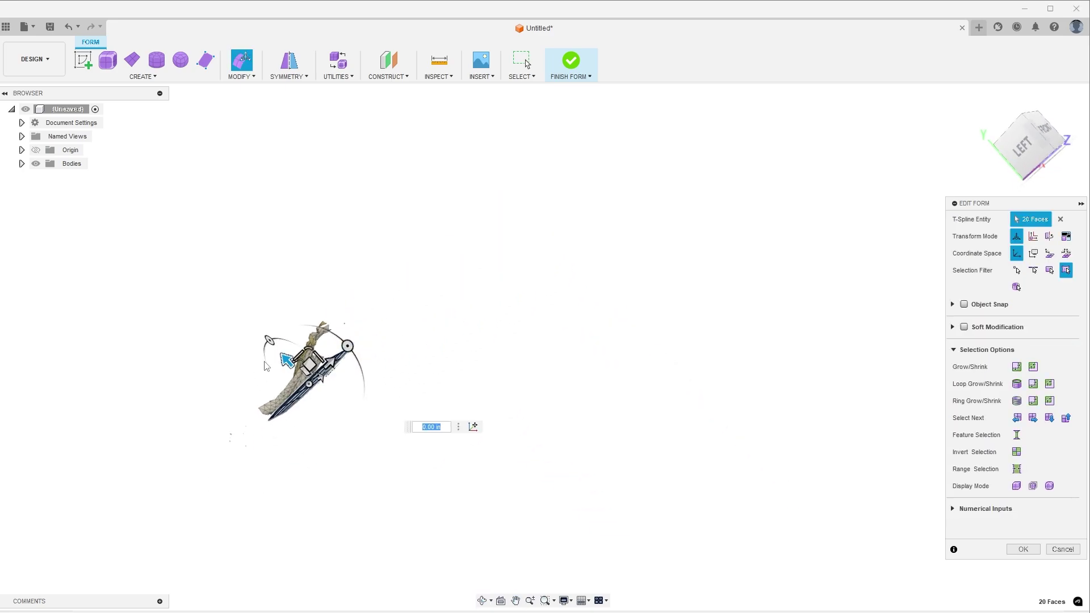
- Shift all 20 faces of the form slightly further perpendicular to the plane toward the palm mesh, then clear the selection
scroll(262, 369, up, 5)
middle_drag(255, 412, 295, 318)
drag(415, 331, 406, 328)
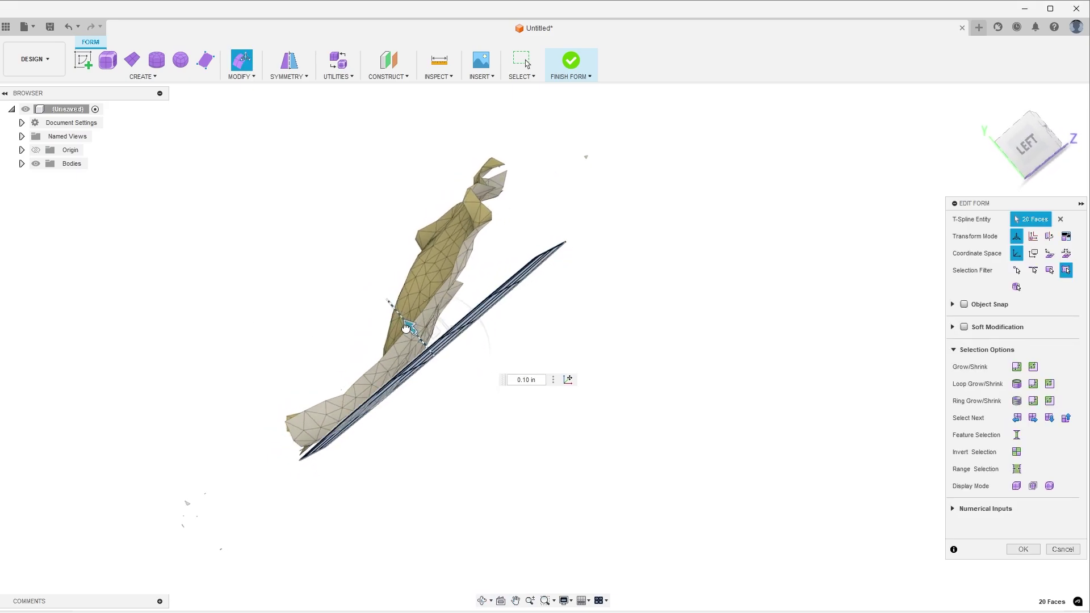
shift+middle_drag(439, 403, 361, 389)
shift+middle_drag(558, 277, 540, 289)
click(1026, 146)
scroll(531, 238, up, 2)
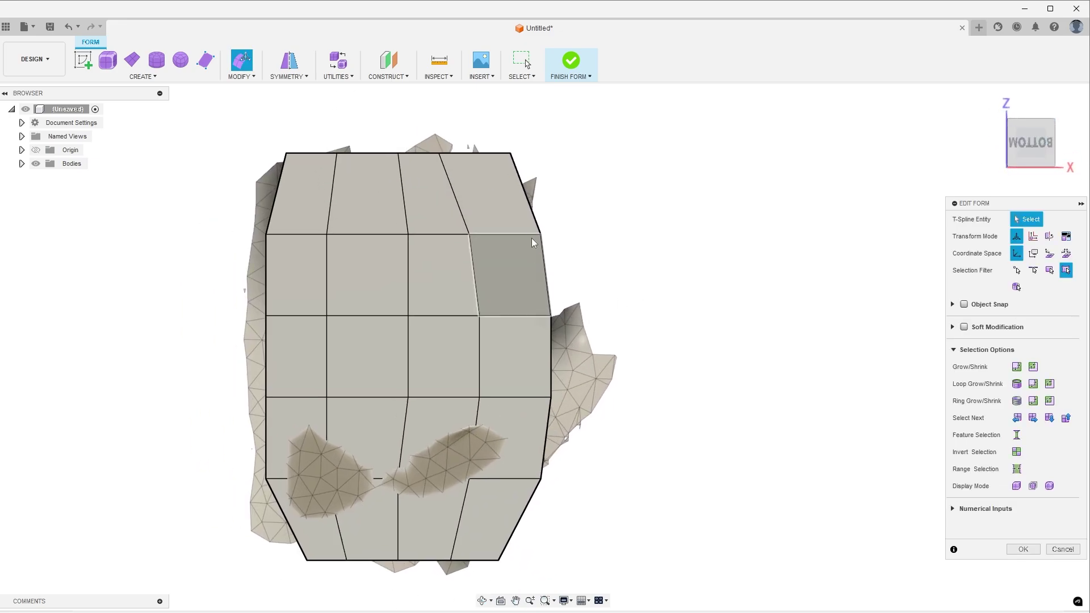
- Extrude the thumb-side border edge loop outward along X by about 0.40 in to add a new column of faces
click(523, 219)
double_click(535, 214)
alt+drag(564, 357, 606, 358)
click(616, 318)
- Move the two thumb-side edges of the finger-end row inward along X
click(516, 213)
drag(521, 190, 505, 153)
click(484, 144)
click(485, 153)
shift+click(532, 153)
click(494, 230)
click(500, 233)
double_click(501, 233)
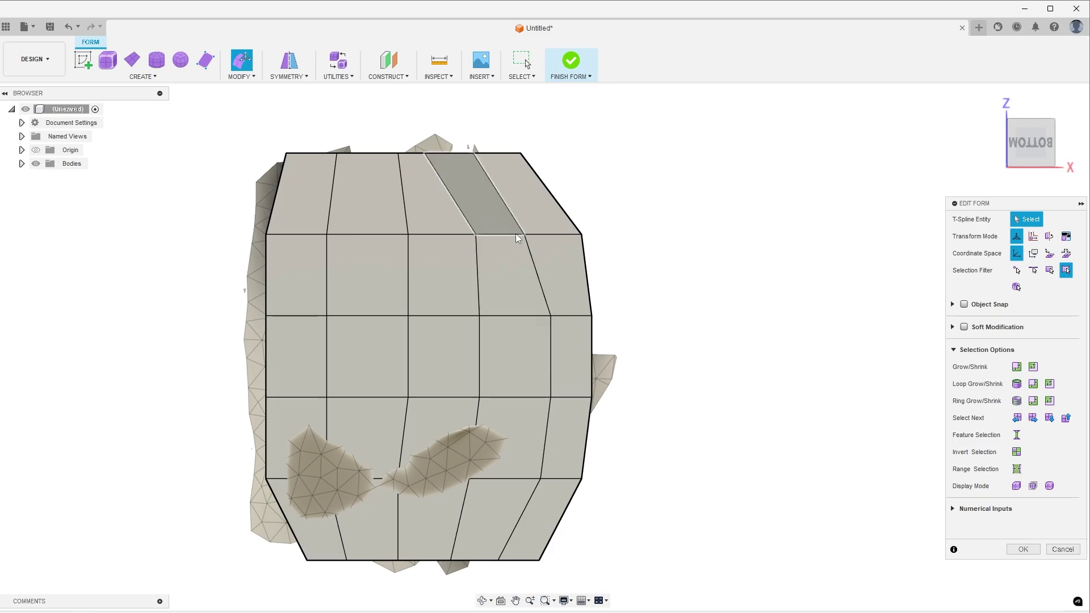
- Move the thumb-side edges of the second and third rows from the finger end inward along X, using -0.30 in on the third
scroll(596, 238, up, 4)
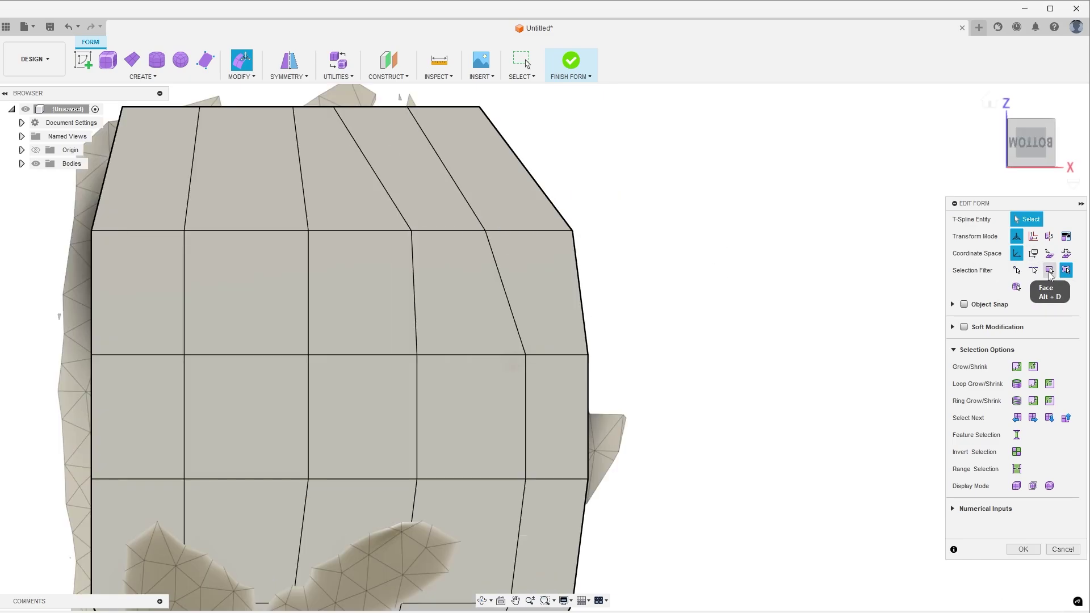
click(445, 231)
ctrl+click(527, 231)
drag(525, 230, 479, 231)
click(457, 355)
click(559, 355)
drag(588, 355, 542, 355)
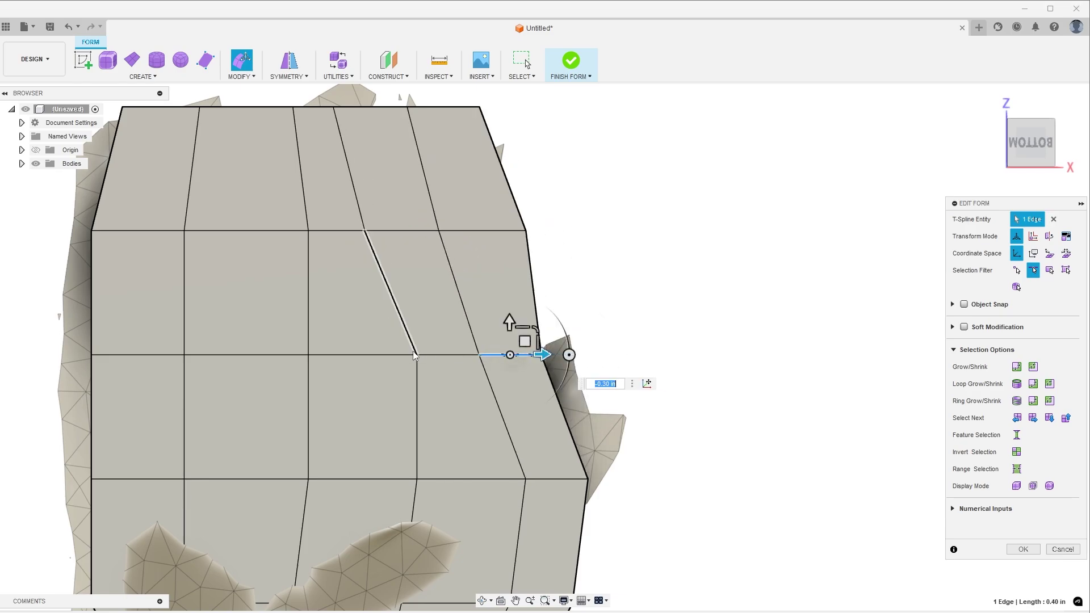
click(709, 287)
- Filter the selection to vertices and move an inner vertex of the third row and the outer vertices of the first two rows inward
click(1016, 270)
click(417, 355)
drag(450, 354, 419, 355)
middle_drag(679, 365, 700, 398)
click(546, 263)
drag(579, 263, 547, 263)
click(499, 140)
drag(532, 139, 484, 139)
click(682, 305)
- Move the next-to-outer thumb-side vertices of the fourth and fifth rows from the finger end inward along X
middle_drag(656, 391, 677, 236)
click(567, 357)
drag(600, 356, 567, 357)
middle_drag(550, 479, 584, 361)
click(585, 364)
drag(617, 364, 570, 364)
- Move the two thumb-side vertices of the wrist-end row and the outer vertex of the row above it inward along X
click(521, 487)
drag(553, 487, 508, 487)
click(584, 488)
drag(620, 487, 546, 476)
click(648, 363)
drag(678, 363, 600, 362)
- Move the third-from-outside vertices of the fifth and fourth rows and the fourth row's next-to-outer vertex inward along X
middle_drag(680, 342, 668, 437)
click(464, 459)
drag(495, 459, 479, 458)
click(480, 335)
drag(518, 335, 488, 335)
middle_drag(488, 335, 481, 381)
click(550, 381)
drag(582, 382, 550, 382)
- Move the two thumb-side vertices of the third row and the outer vertex of the second row inward along X
click(534, 257)
drag(564, 257, 534, 258)
click(596, 257)
drag(628, 257, 581, 257)
middle_drag(581, 257, 556, 370)
click(524, 245)
drag(556, 245, 541, 245)
- Move the fifth row's next-to-outer vertex and the fourth row's outer thumb-side vertex inward along X
click(416, 369)
scroll(668, 312, up, 1)
scroll(668, 313, down, 3)
middle_drag(668, 314, 673, 249)
click(536, 487)
drag(568, 486, 555, 487)
click(633, 390)
drag(666, 390, 605, 390)
- Move the two thumb-side vertices of the finger-end row inward along X, then set the selection filter to all entity types
click(492, 98)
drag(529, 99, 508, 99)
middle_drag(507, 99, 504, 158)
click(509, 158)
drag(540, 158, 527, 158)
middle_drag(580, 353, 563, 311)
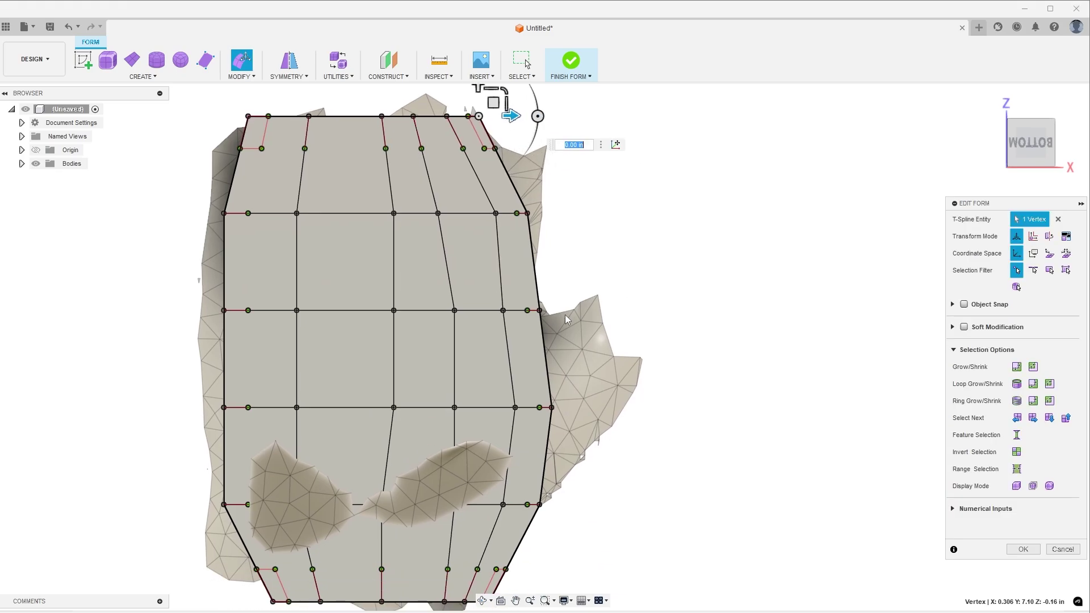
click(1066, 270)
click(522, 313)
click(650, 303)
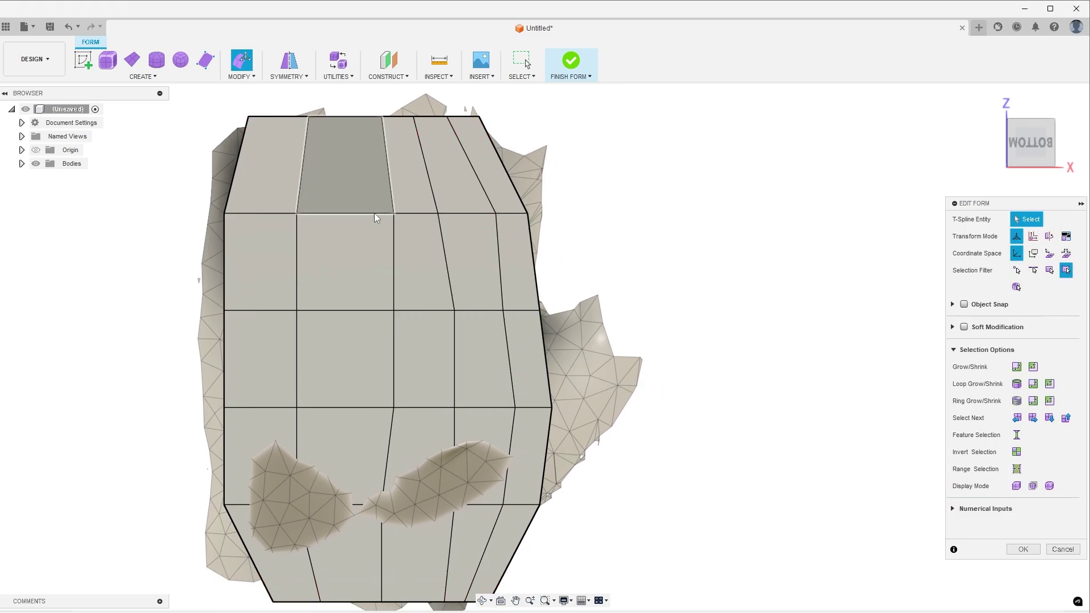
click(234, 176)
click(224, 262)
click(677, 301)
- Insert a single-sided edge loop inside the thumb-side border with Simple mode and insert location 0.469
click(241, 76)
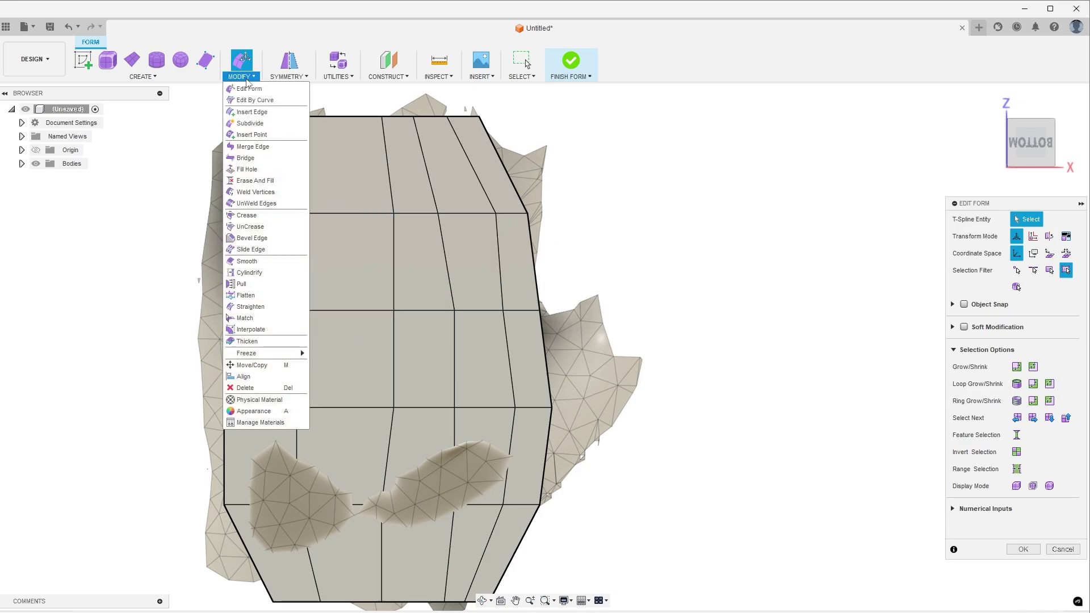
click(248, 112)
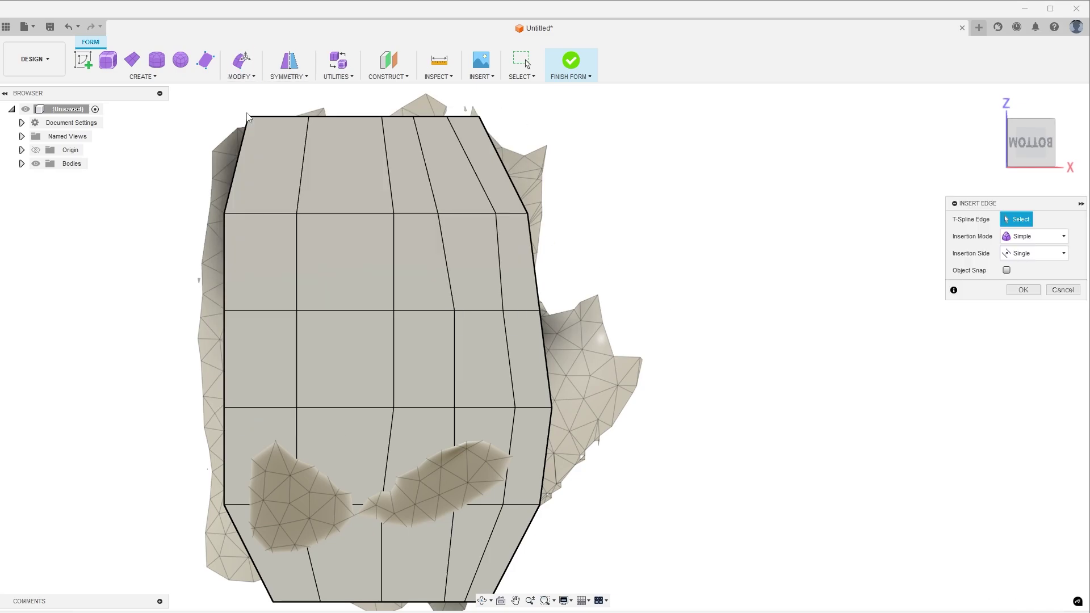
double_click(506, 173)
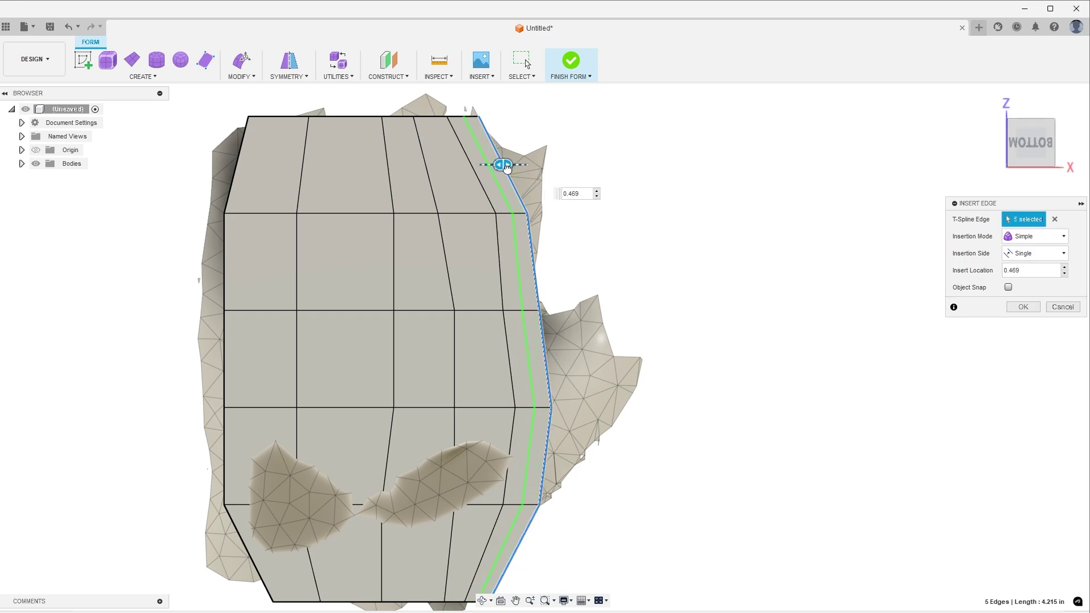
click(1023, 307)
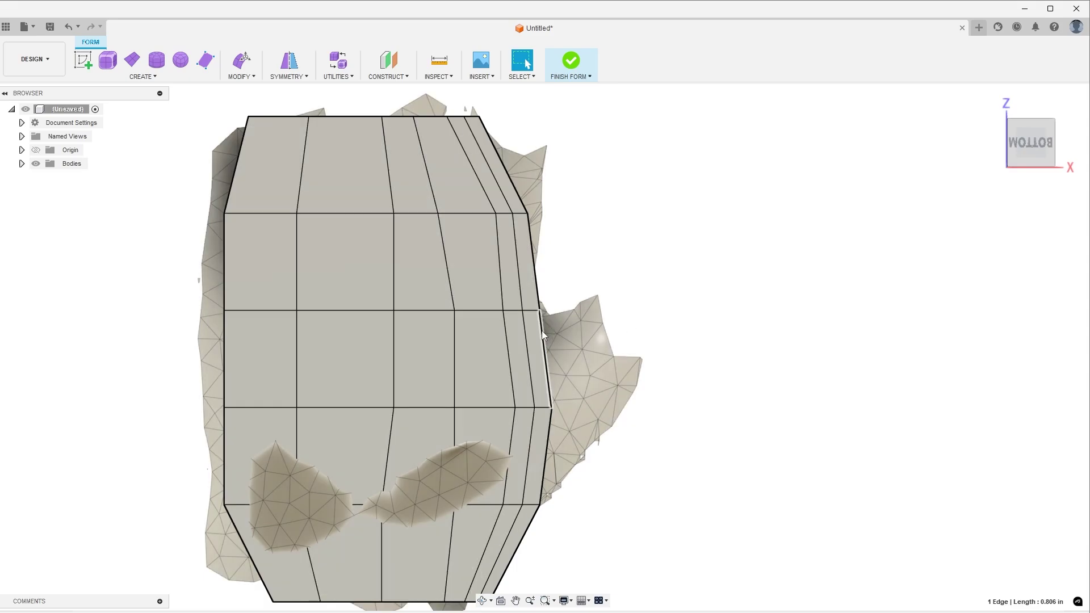
- Move the thumb-side border edge between the third and fourth rows outward over the thumb base, then shift its finger-end vertex about 0.08 in along X
right_click(542, 330)
click(566, 318)
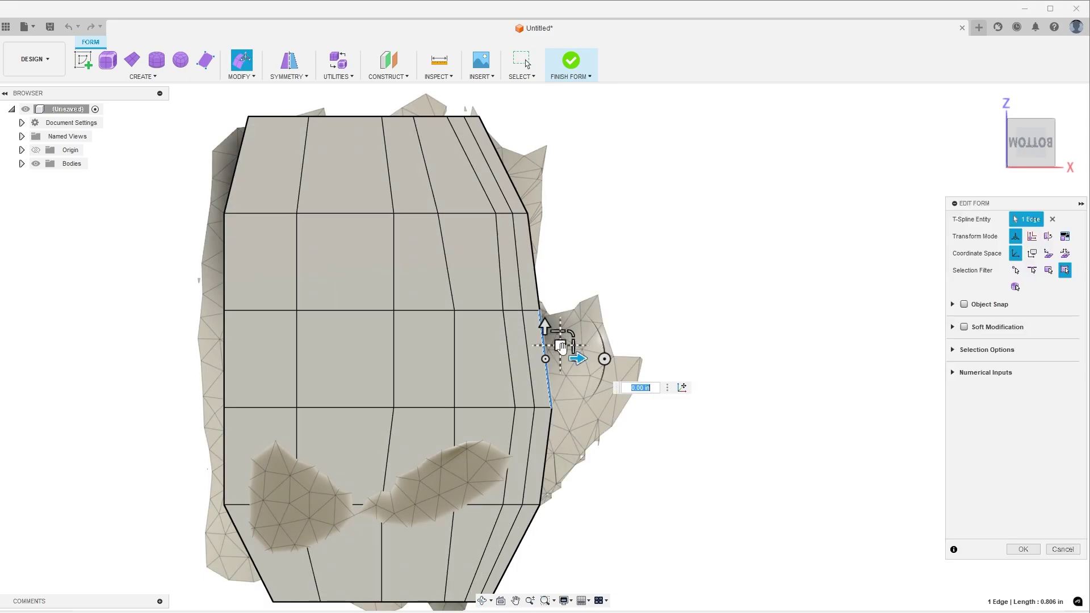
drag(570, 346, 607, 340)
click(588, 307)
mouse_move(601, 293)
mouse_down()
mouse_move(591, 296)
mouse_move(611, 293)
mouse_up()
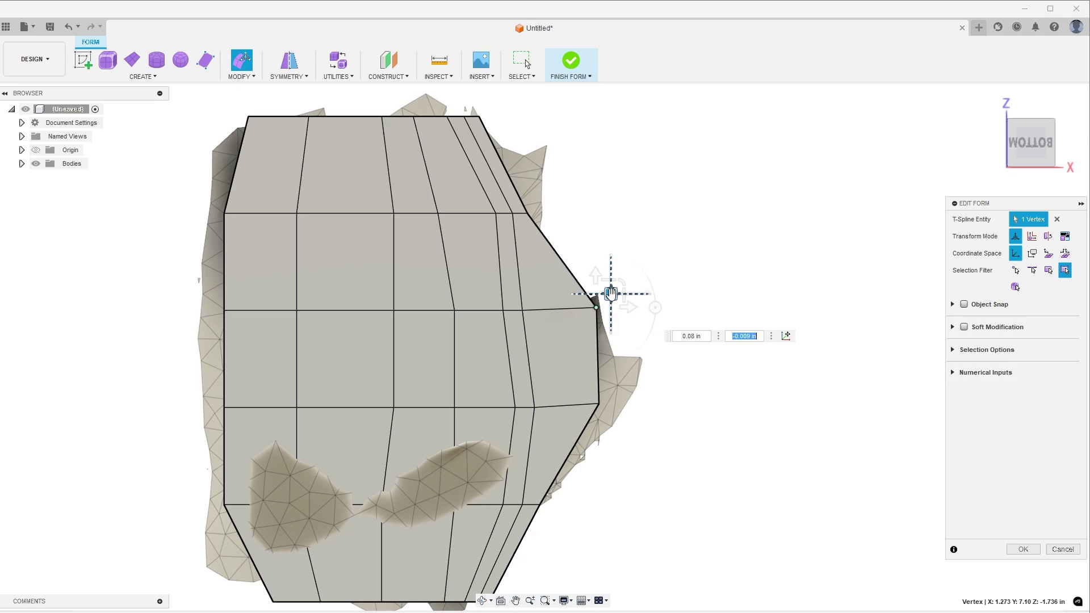
- Move the fourth row's outer vertex 0.201 in and 0.033 in toward the thumb outline, then shift the fifth row's thumb-side vertices toward the fingers
click(600, 403)
drag(613, 390, 640, 389)
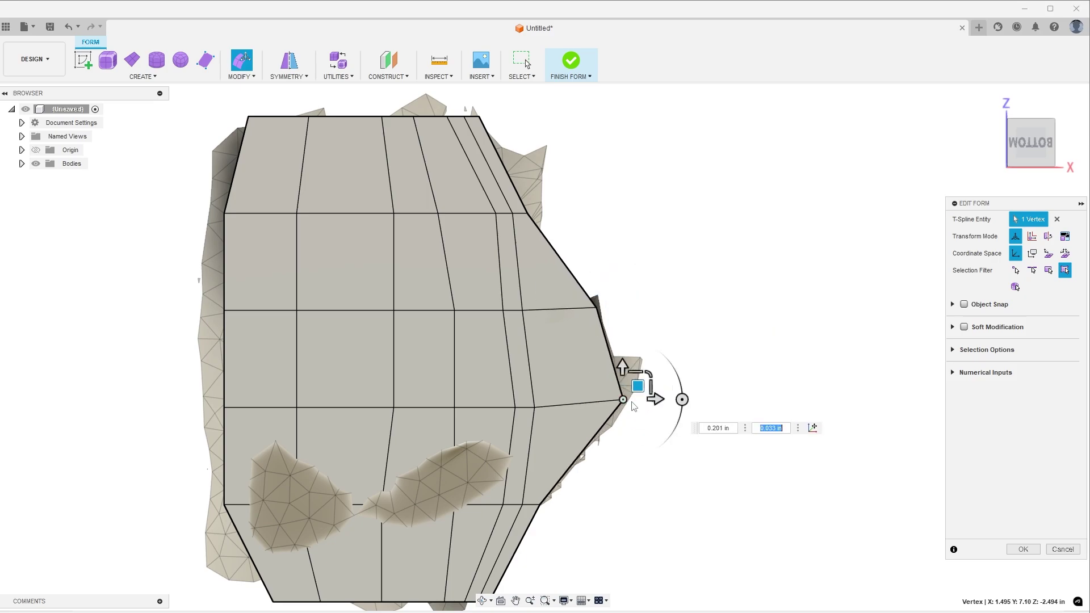
click(544, 503)
drag(556, 493, 560, 483)
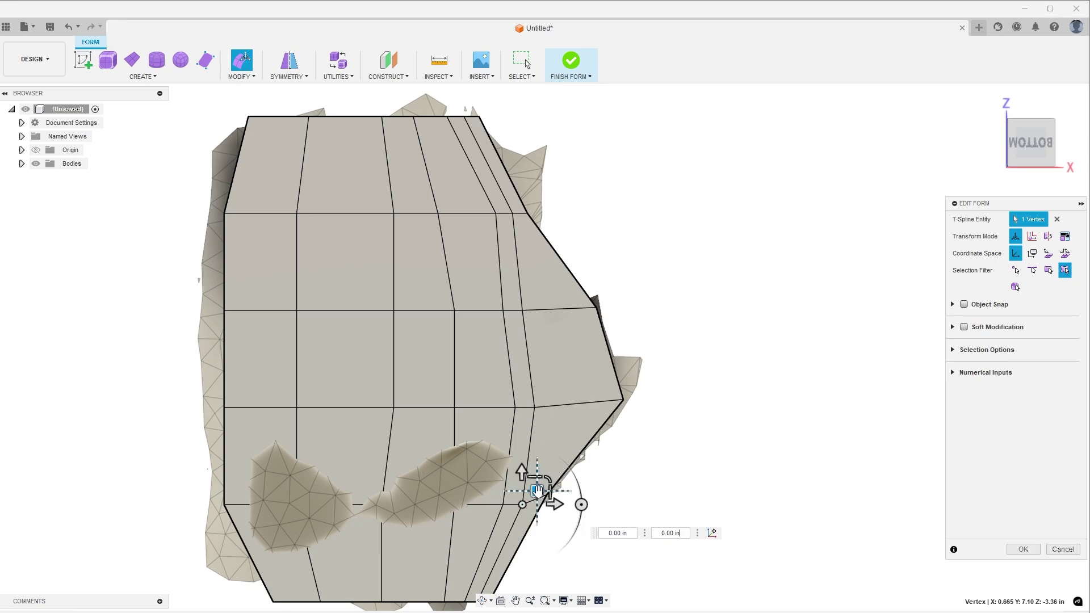
click(599, 222)
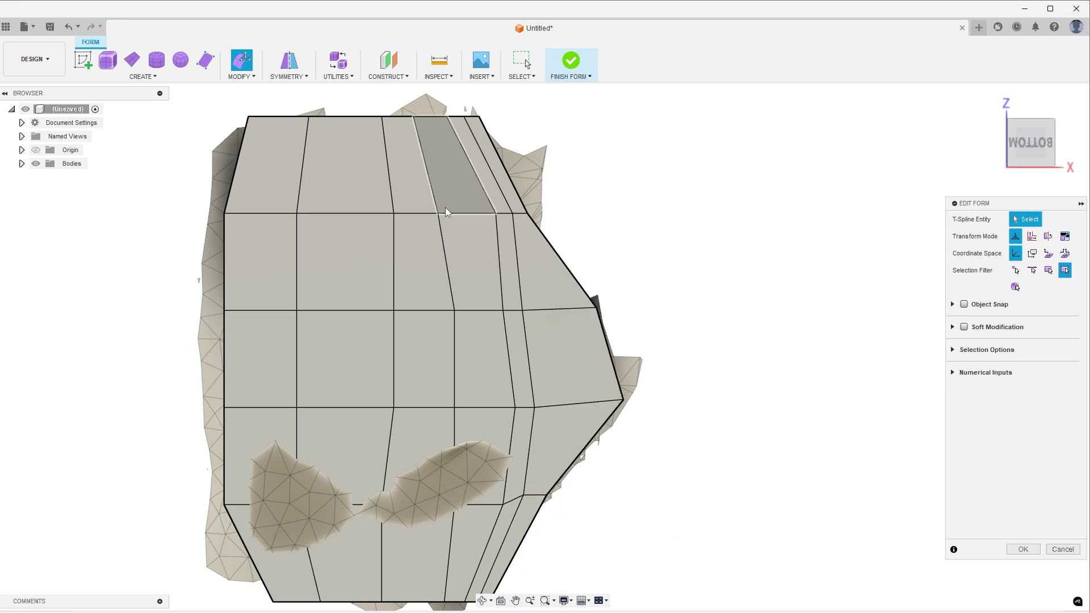
- Insert a cross edge loop on the finger side of the third row with Simple mode and insert location -0.403
double_click(422, 315)
double_click(555, 308)
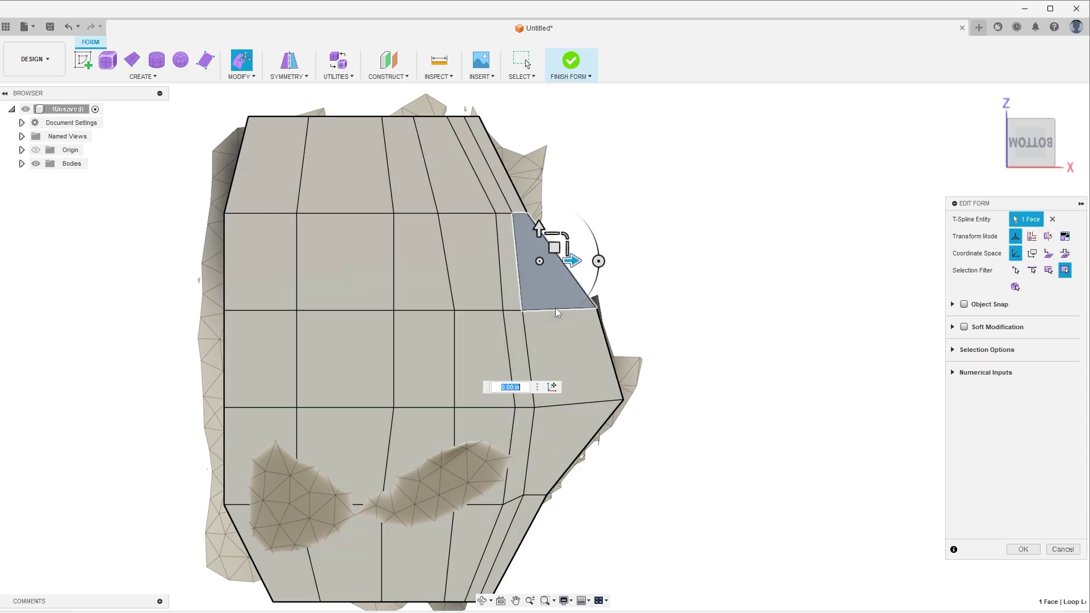
click(668, 277)
shift+middle_drag(639, 263, 684, 274)
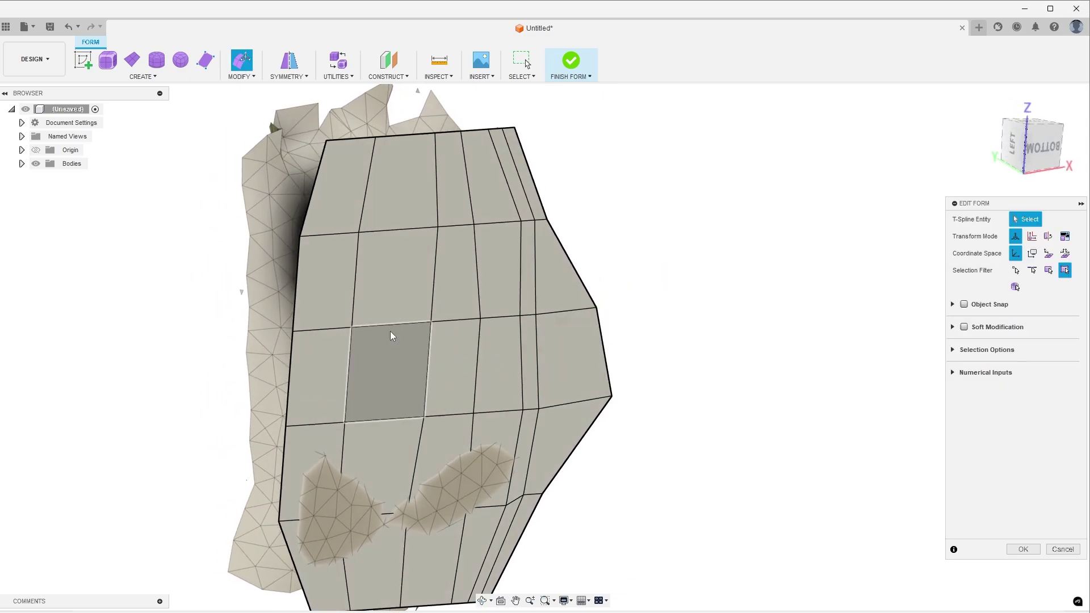
double_click(333, 329)
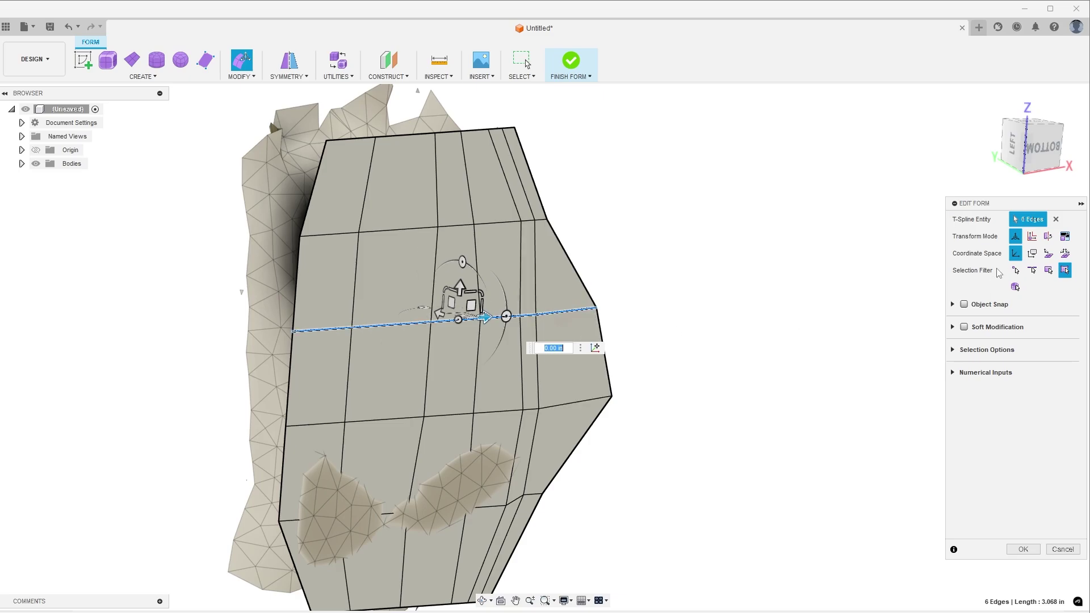
click(1036, 148)
middle_drag(421, 250, 663, 328)
click(240, 76)
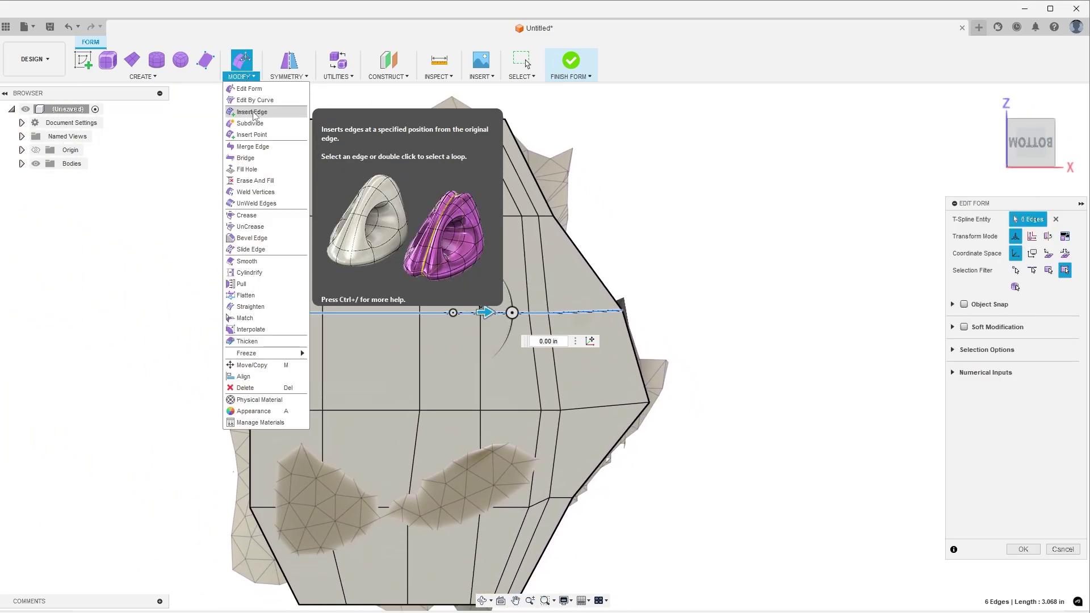
click(253, 112)
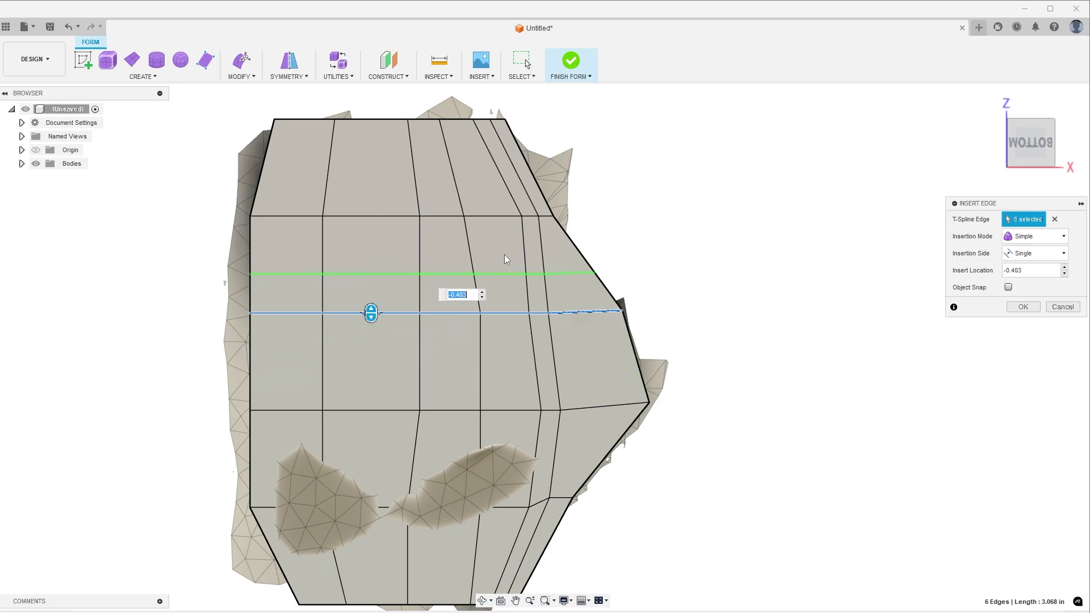
click(1023, 307)
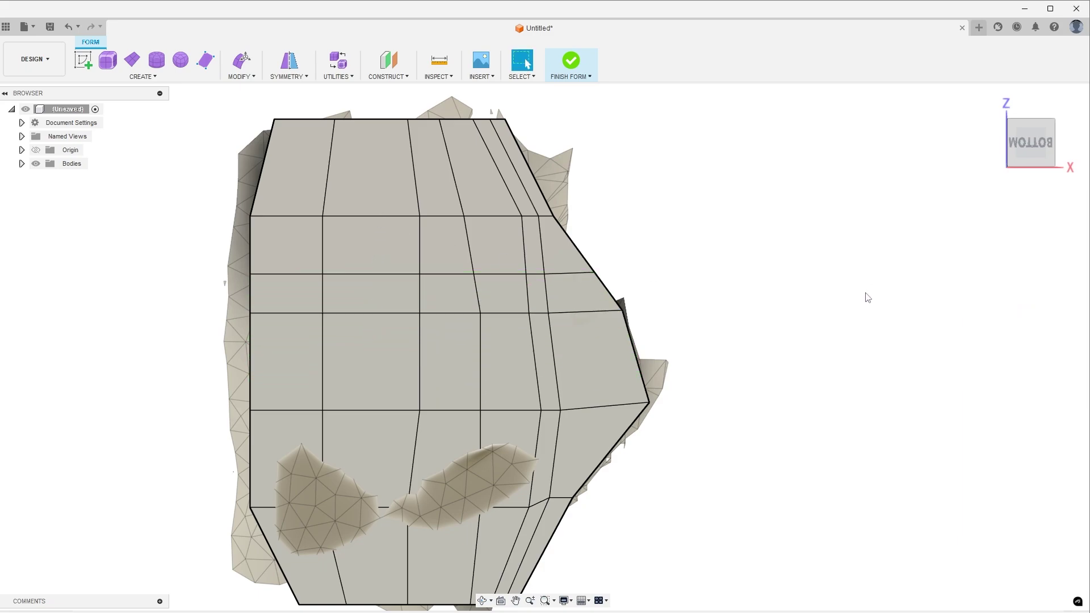
- Move the inserted row's outer thumb-side vertex inward and toward the wrist to form the notch above the thumb
click(595, 273)
right_click(598, 276)
click(636, 253)
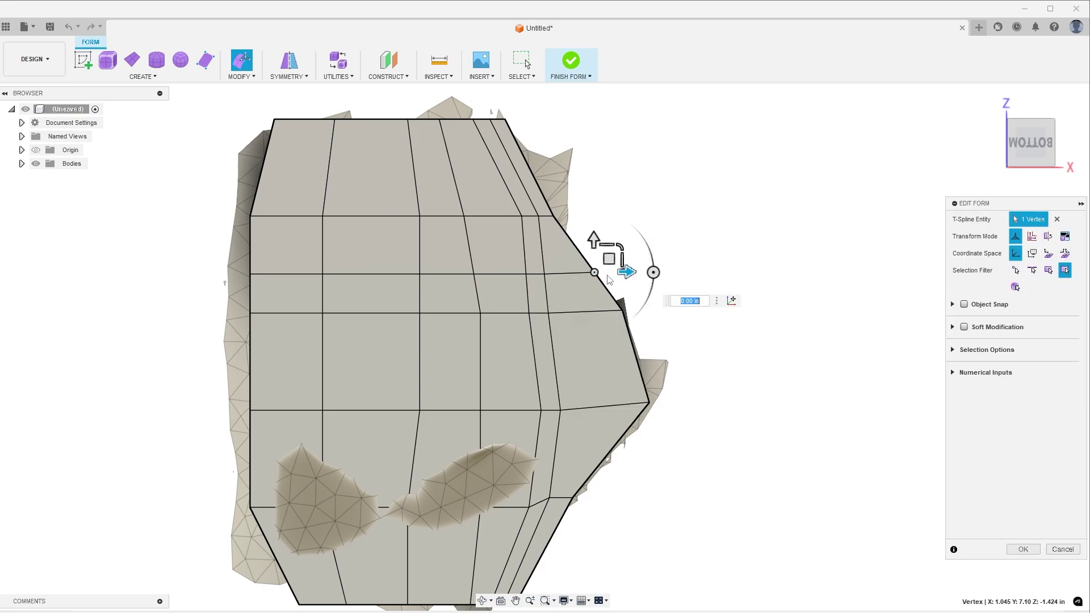
drag(611, 256, 581, 277)
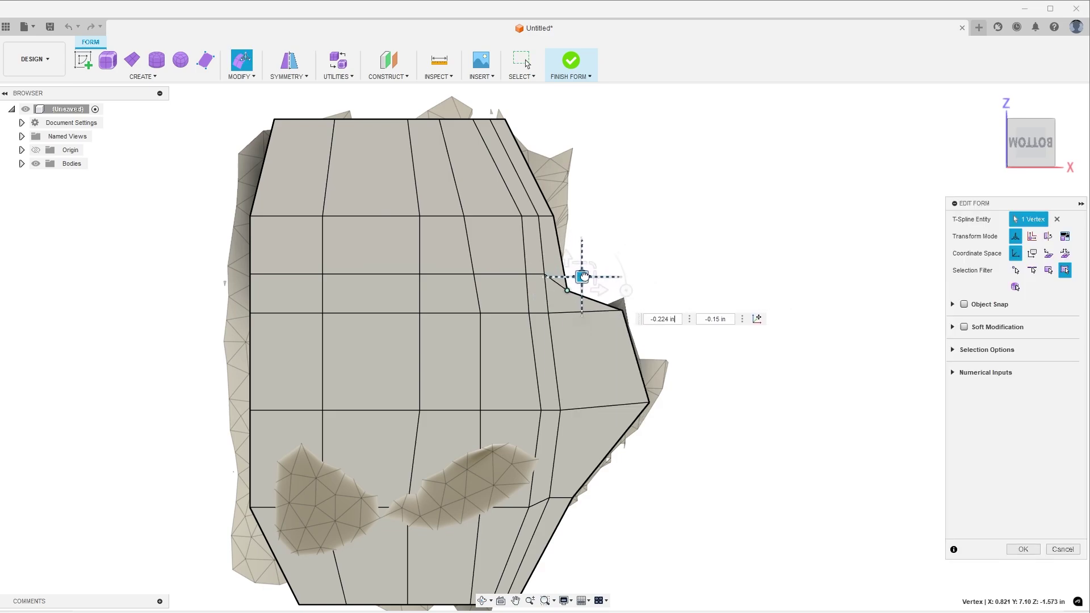
shift+middle_drag(669, 254, 640, 238)
click(1020, 162)
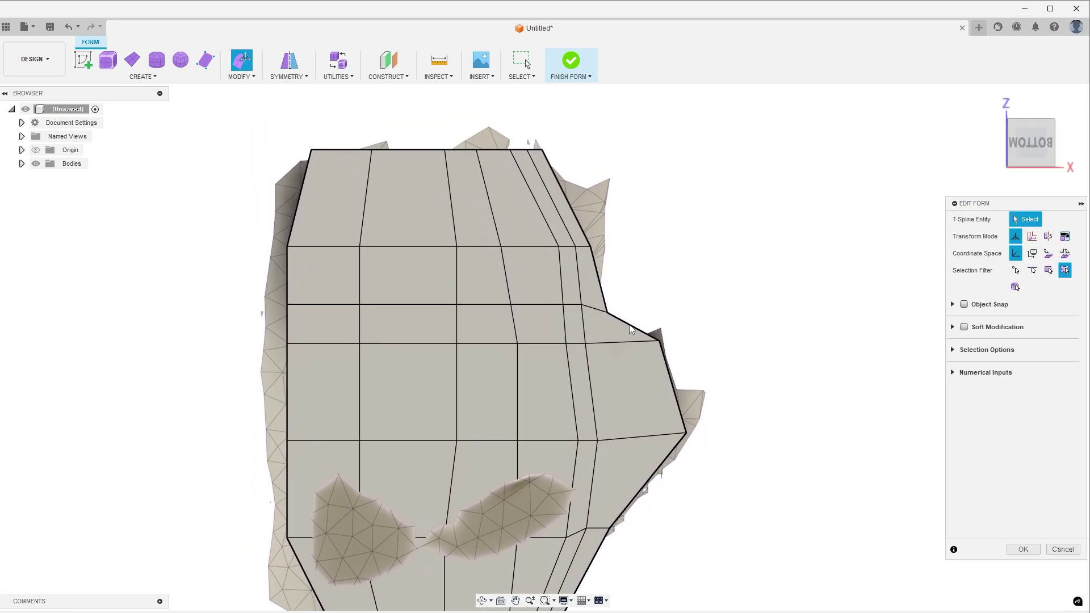
- Raise the cross edge loop above the thumb base 0.20 in and the inserted loop beside it 0.30 in toward the palm mesh
shift+middle_drag(621, 332, 373, 363)
double_click(360, 352)
drag(359, 350, 394, 304)
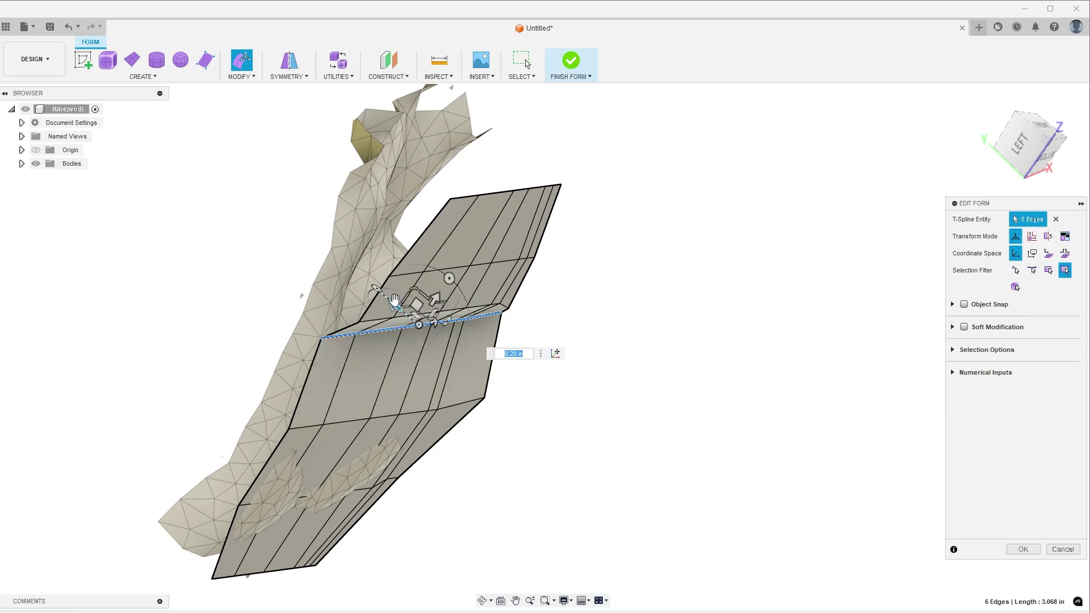
double_click(376, 322)
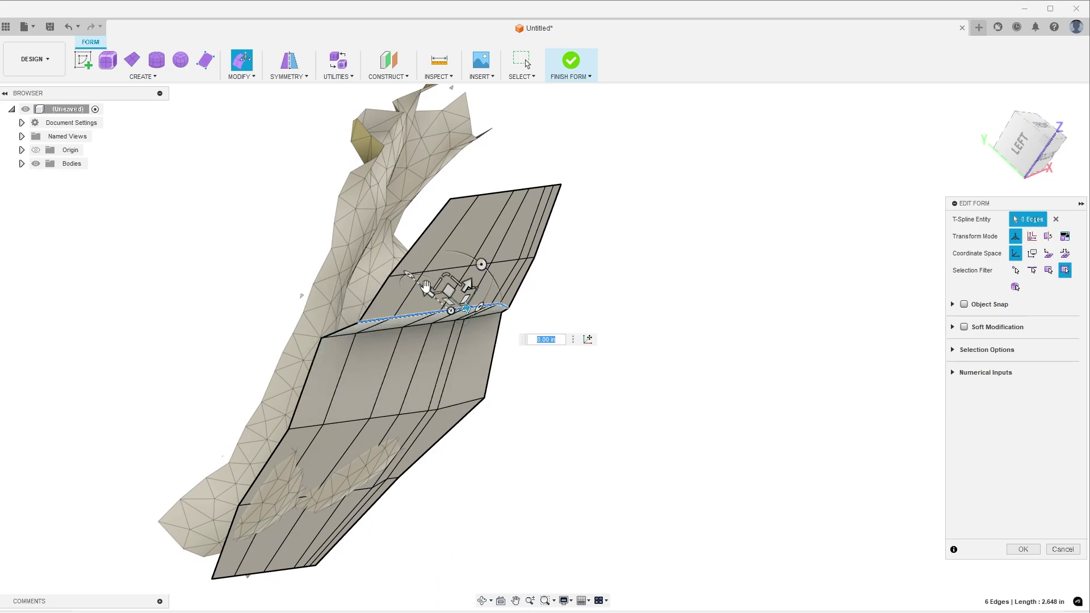
drag(424, 292, 398, 268)
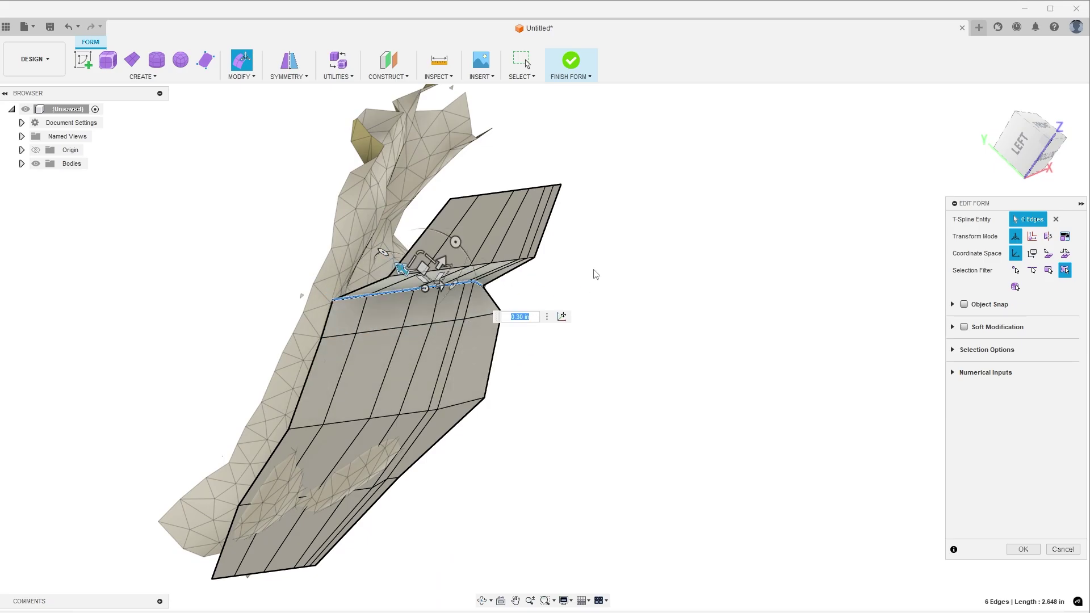
- Raise the second edge loop from the finger end 0.50 in along Y to meet the palm mesh
shift+middle_drag(572, 312, 596, 335)
click(1027, 143)
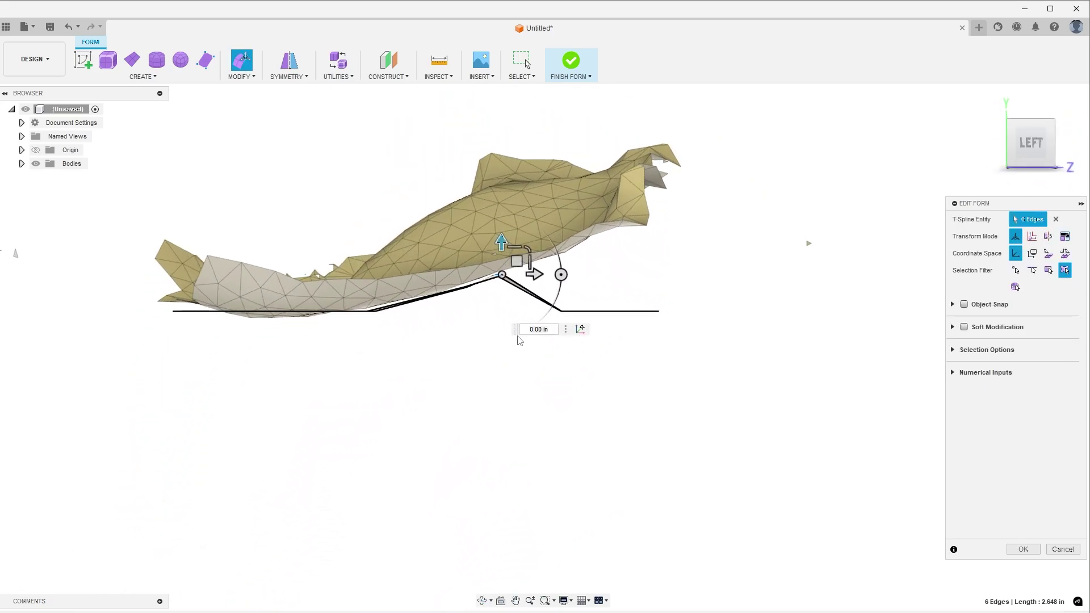
shift+middle_drag(518, 399, 533, 280)
click(535, 280)
click(1034, 142)
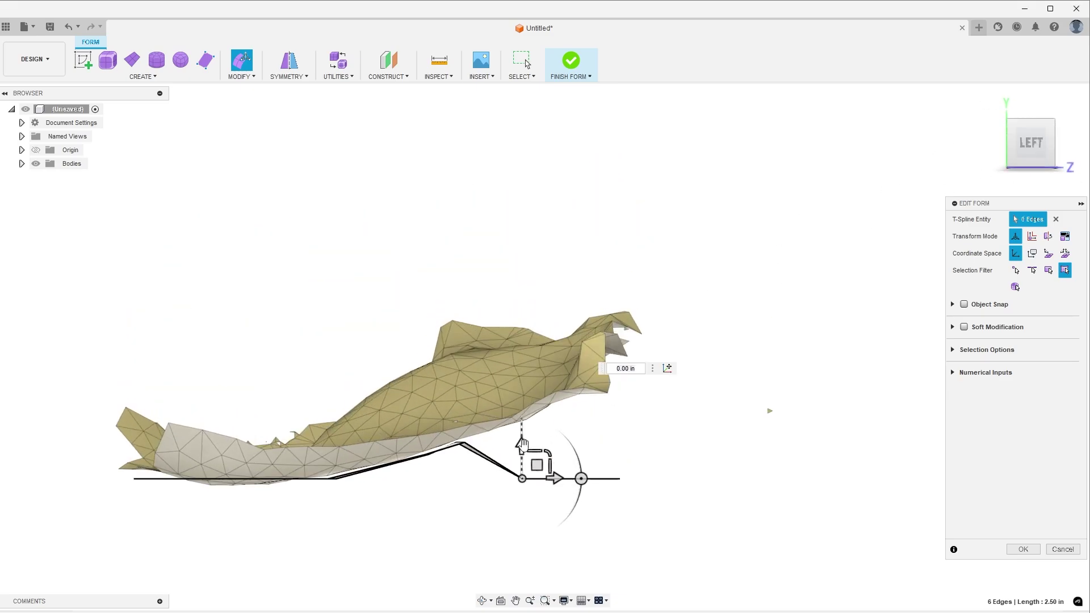
drag(522, 441, 523, 417)
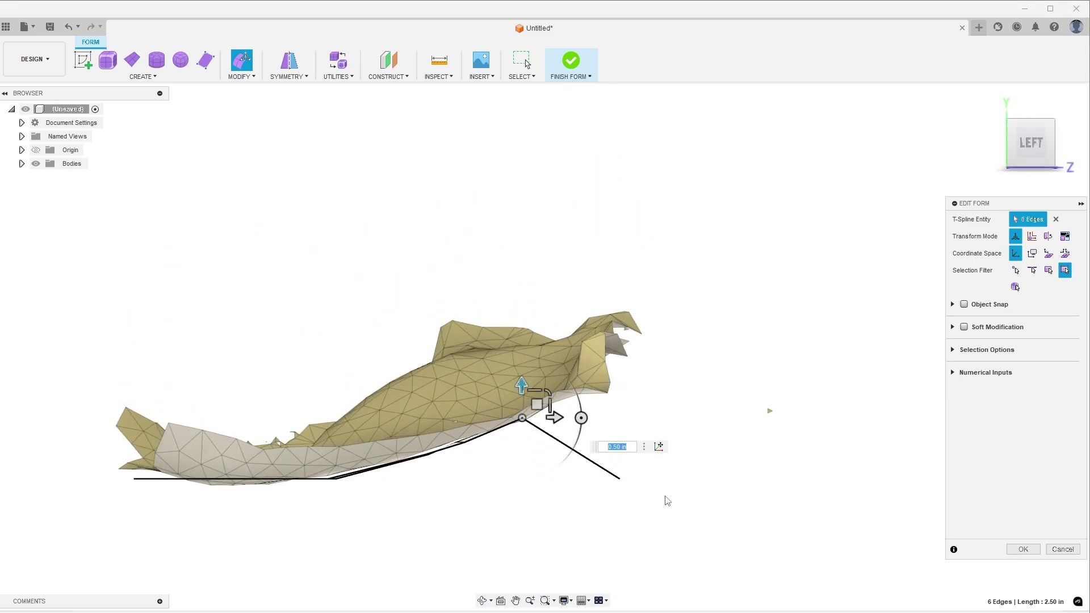
- Raise the finger-end border edge loop 0.90 in along Y to follow the palm mesh
shift+middle_drag(664, 502, 653, 446)
double_click(594, 363)
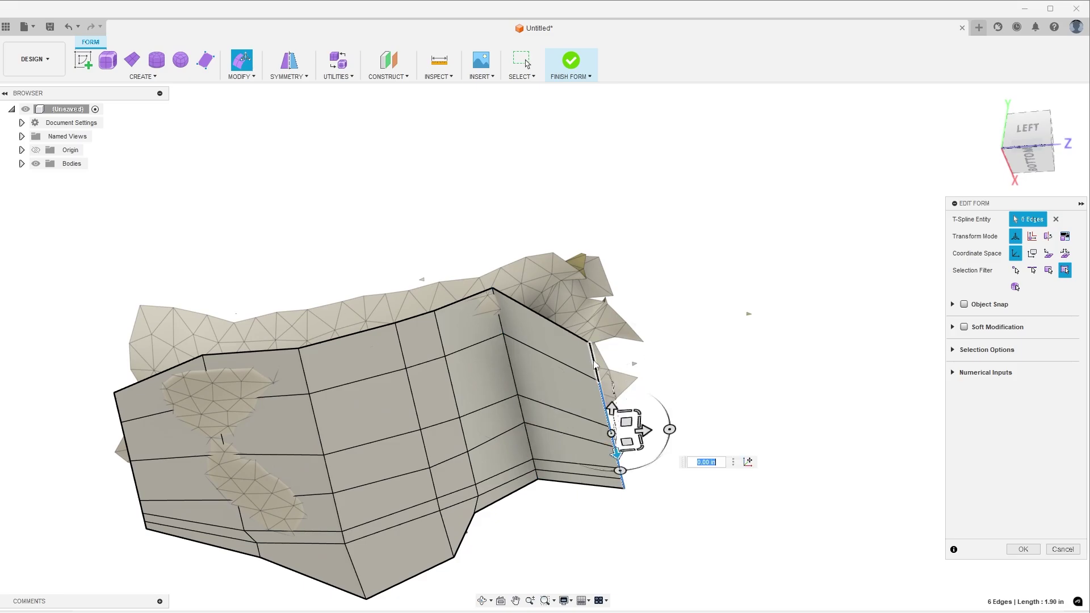
click(1026, 132)
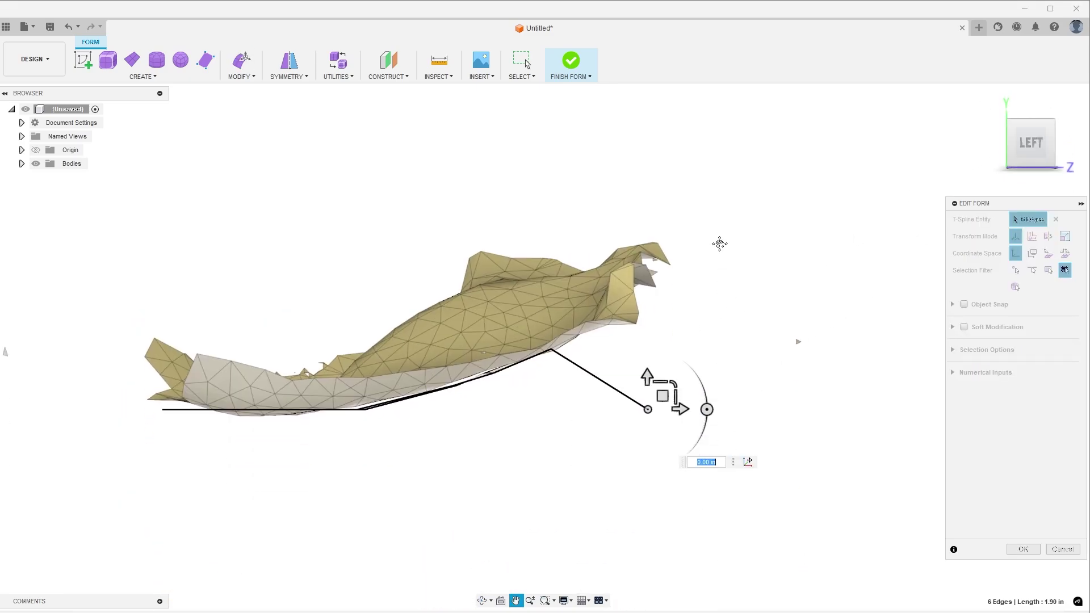
drag(647, 366, 648, 352)
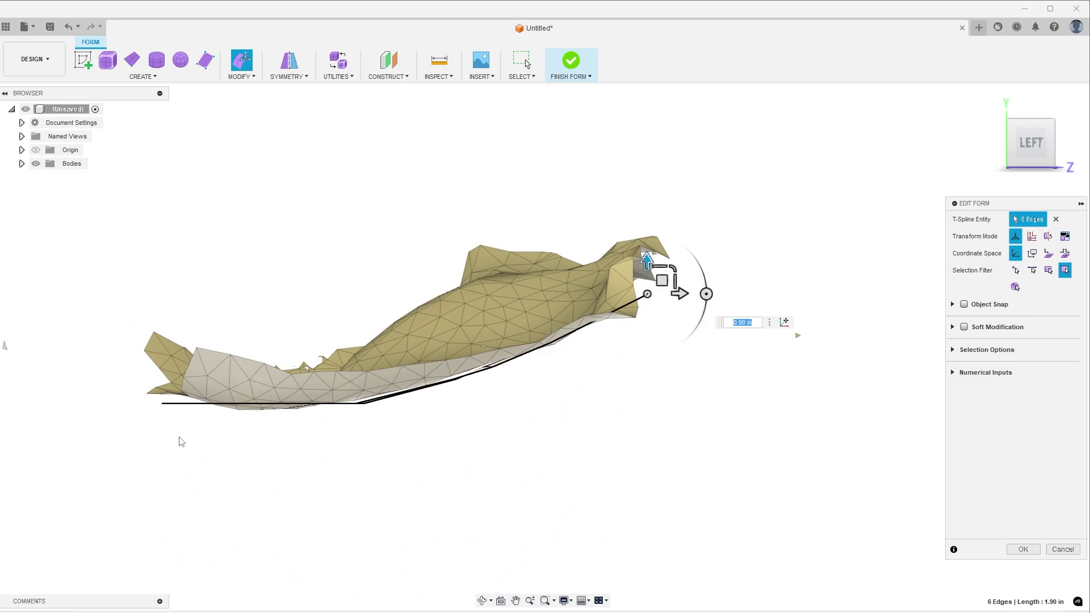
- Raise the wrist-end border edge loop 0.10 in along Y to follow the palm mesh
shift+middle_drag(182, 446, 163, 323)
double_click(164, 324)
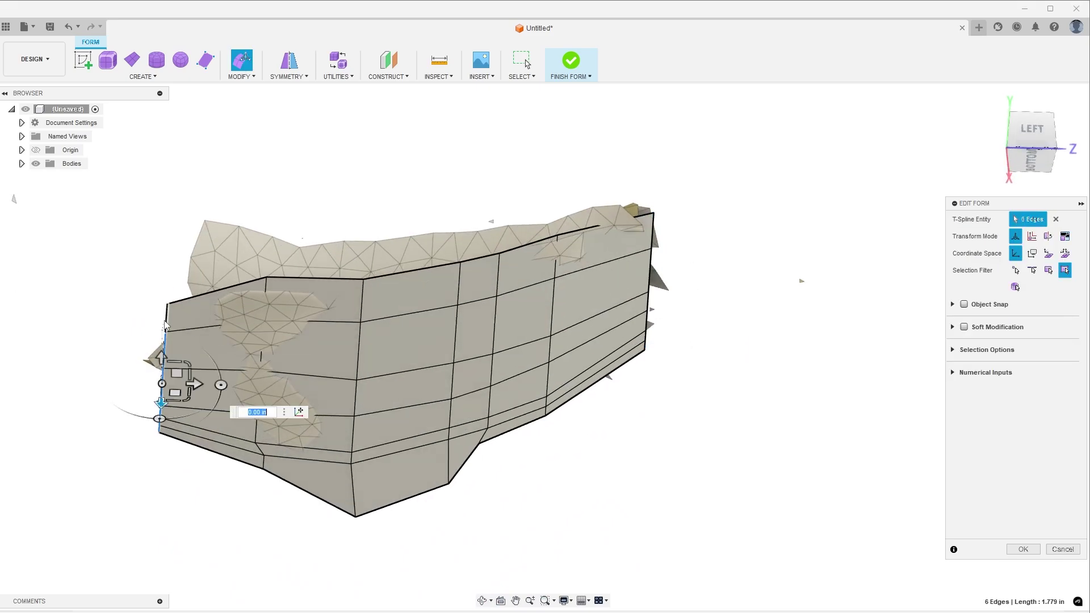
click(1016, 148)
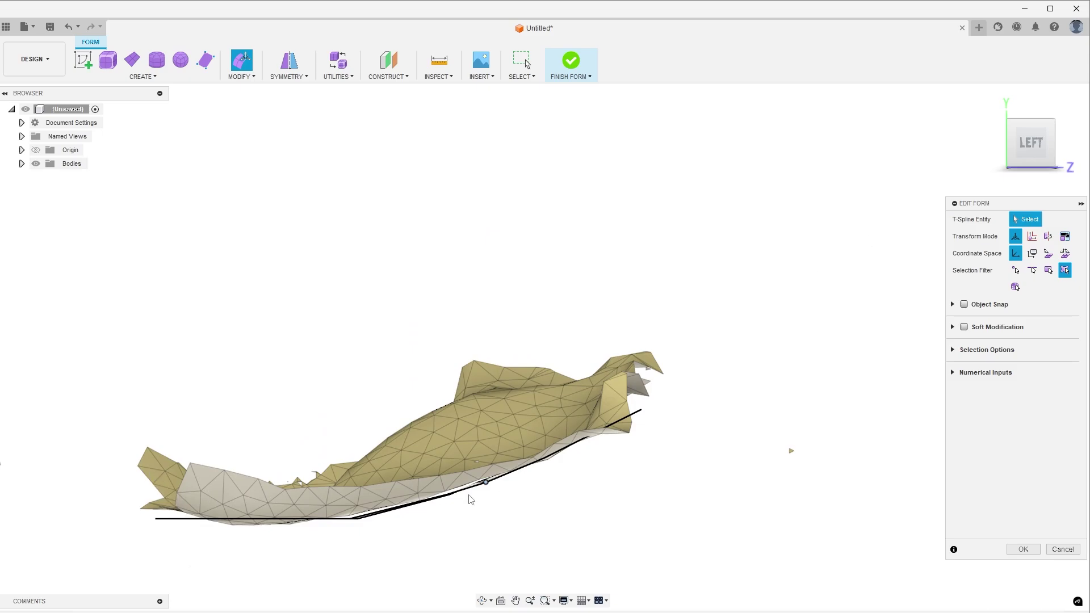
shift+middle_drag(450, 509, 402, 478)
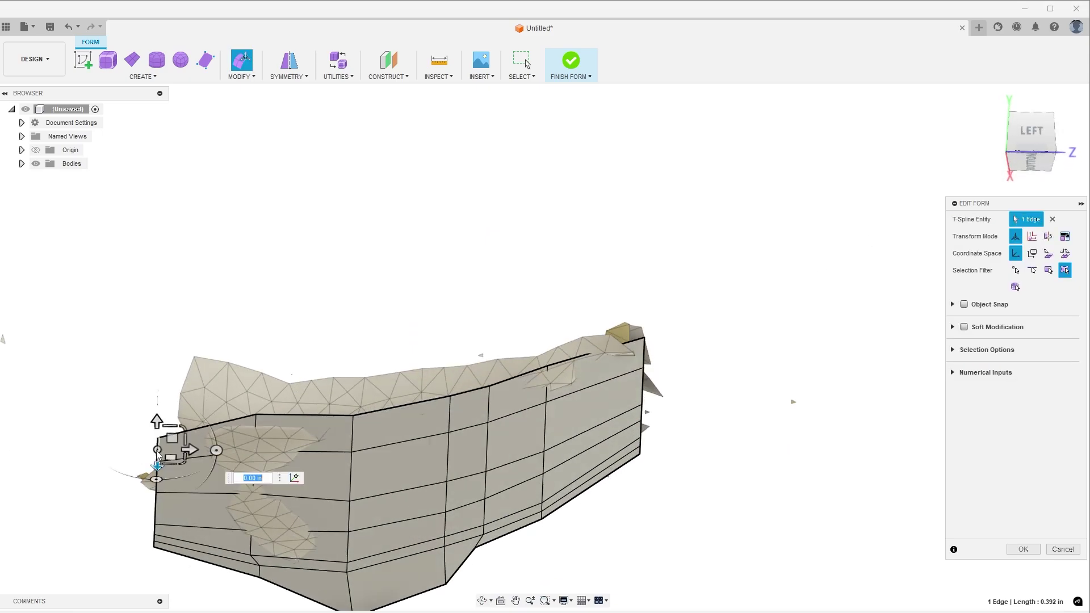
double_click(159, 456)
click(1015, 146)
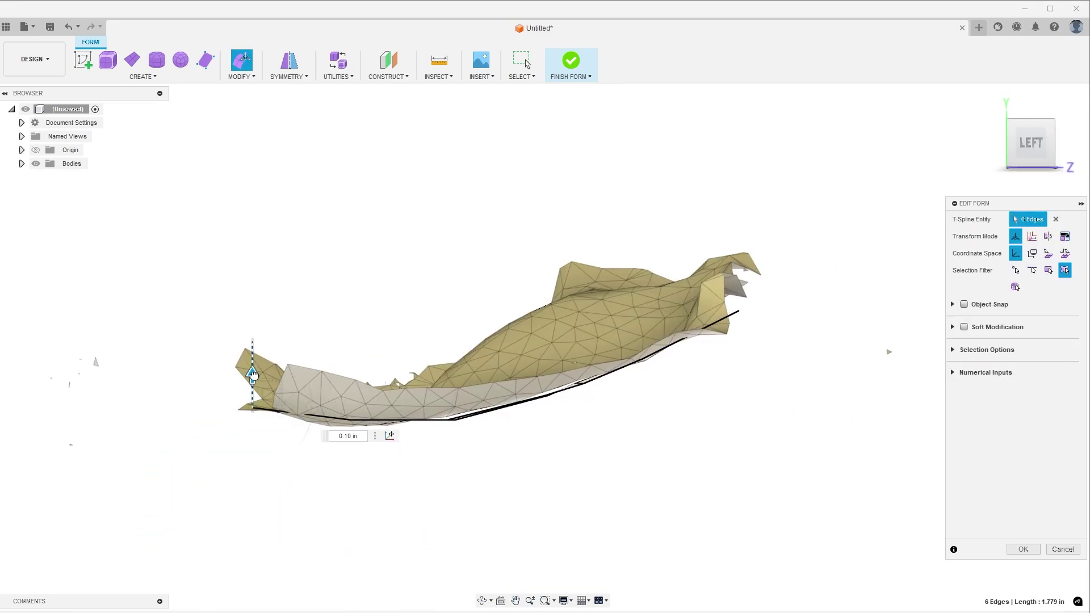
- Raise the interior face beneath the hollow of the palm along Y toward the palm mesh
shift+middle_drag(531, 491, 525, 364)
click(485, 317)
shift+middle_drag(646, 248, 432, 403)
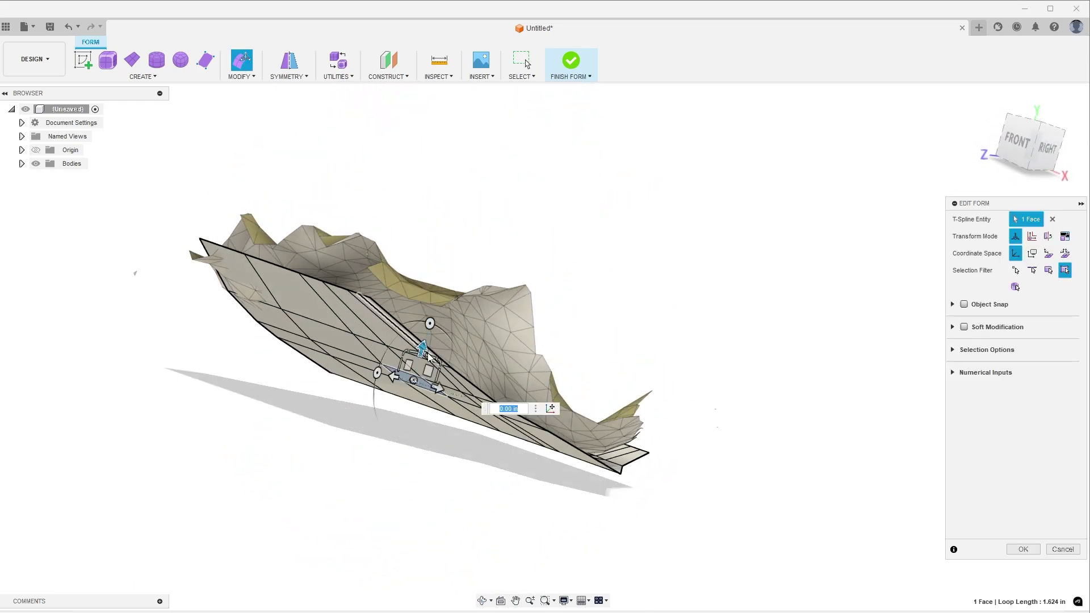
drag(423, 349, 452, 342)
shift+middle_drag(452, 342, 474, 366)
- Raise the short cross edge on the finger side of the raised palm face along Y toward the mesh
click(474, 207)
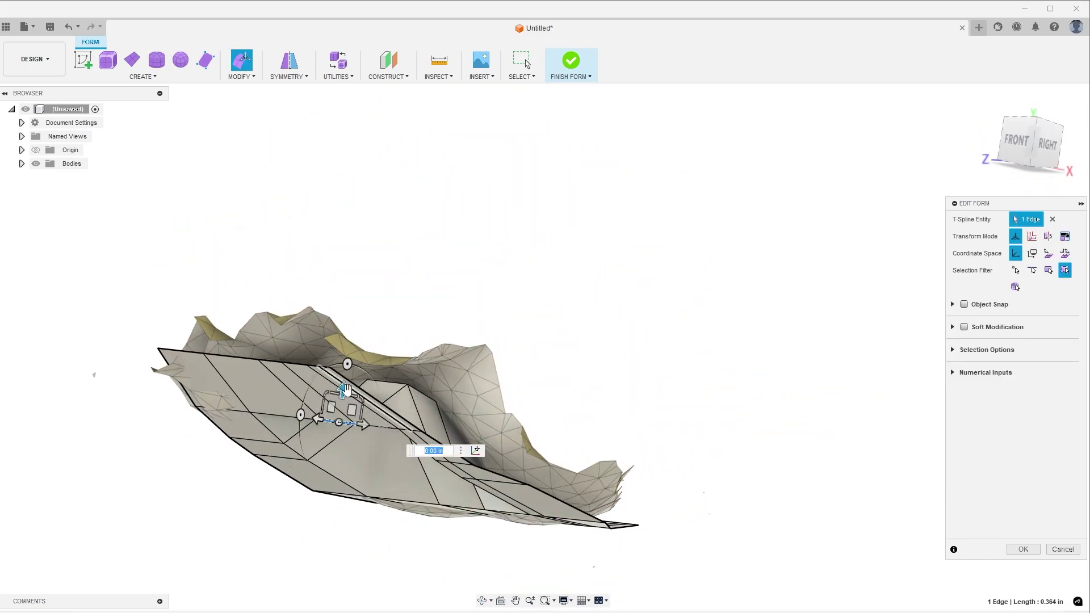
drag(343, 390, 360, 328)
shift+middle_drag(280, 463, 444, 340)
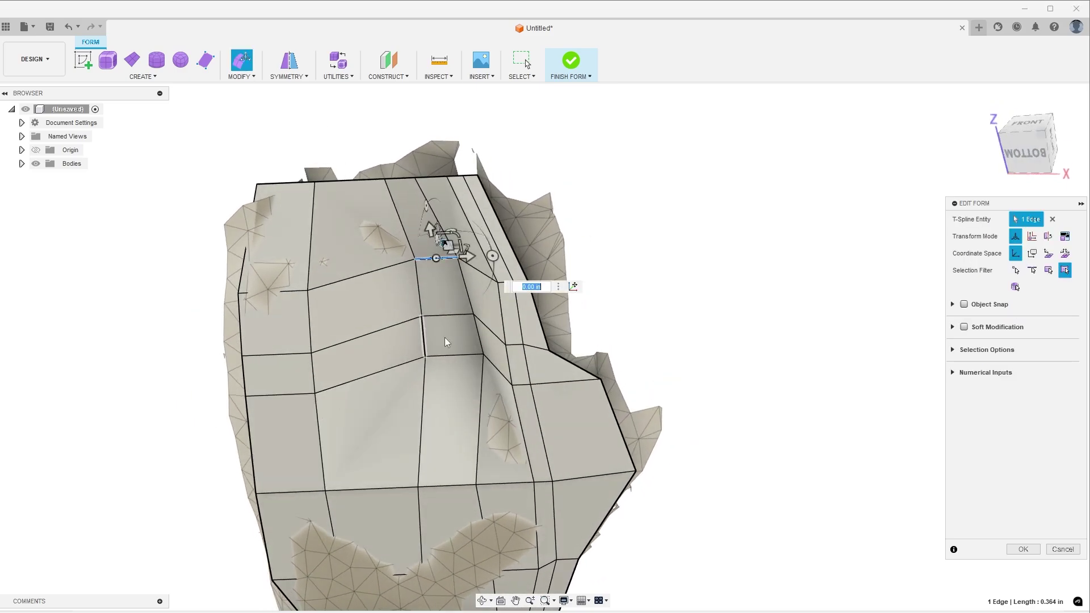
- Raise the narrow thumb-side face along Y, and raise the short cross edge toward the thumb notch 0.30 in
click(508, 315)
shift+middle_drag(627, 270, 552, 276)
drag(546, 265, 574, 213)
middle_drag(478, 330, 540, 381)
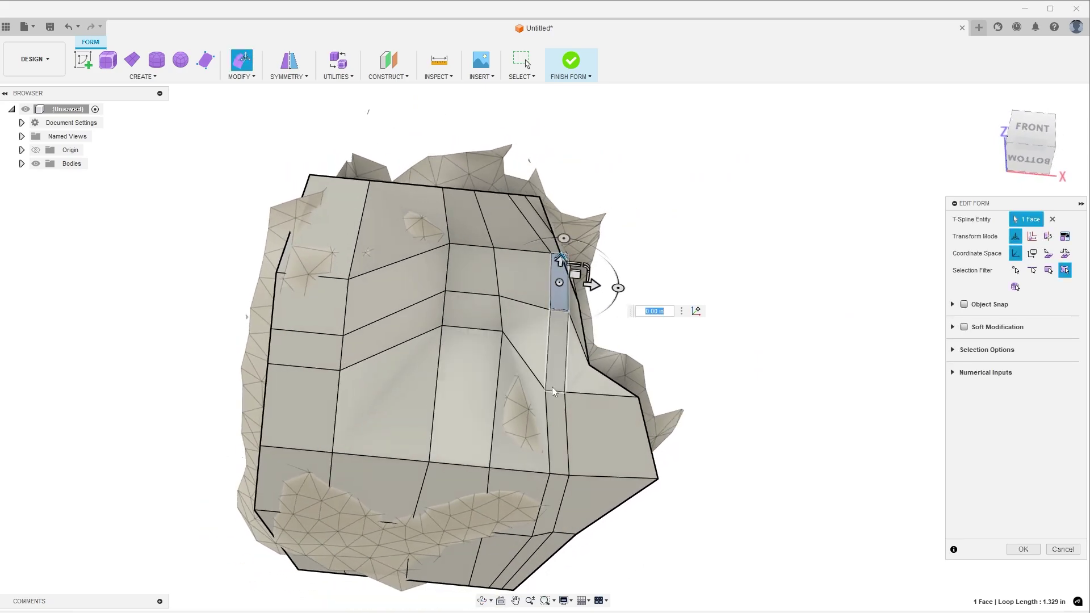
click(554, 392)
shift+middle_drag(670, 357, 562, 368)
drag(606, 359, 630, 332)
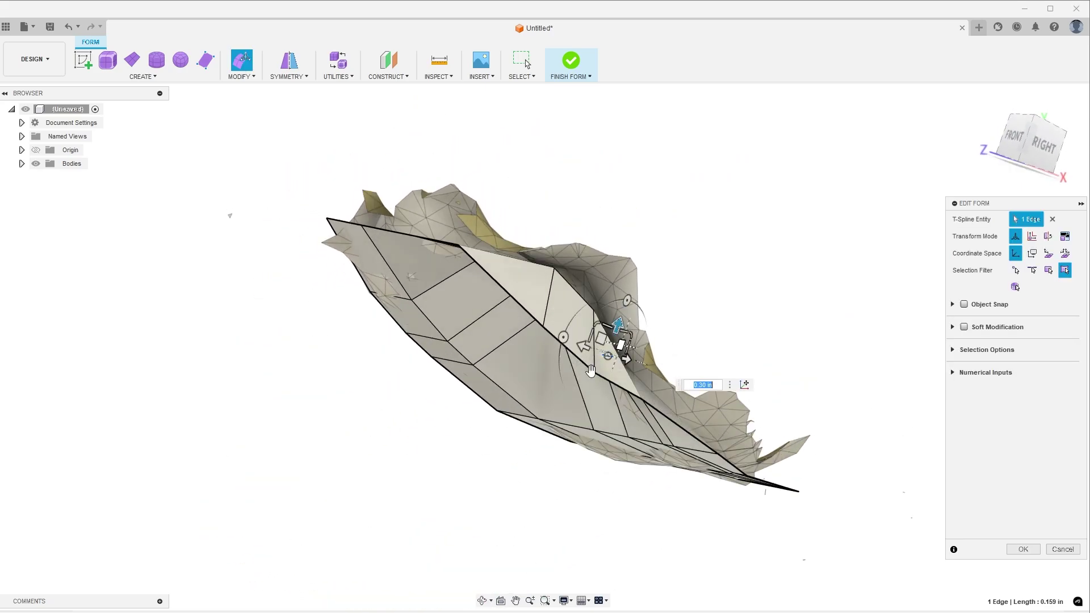
- Raise two thumb-side vertices above the notch along Y to meet the palm mesh, the second one by 0.60 in
shift+middle_drag(578, 386, 470, 383)
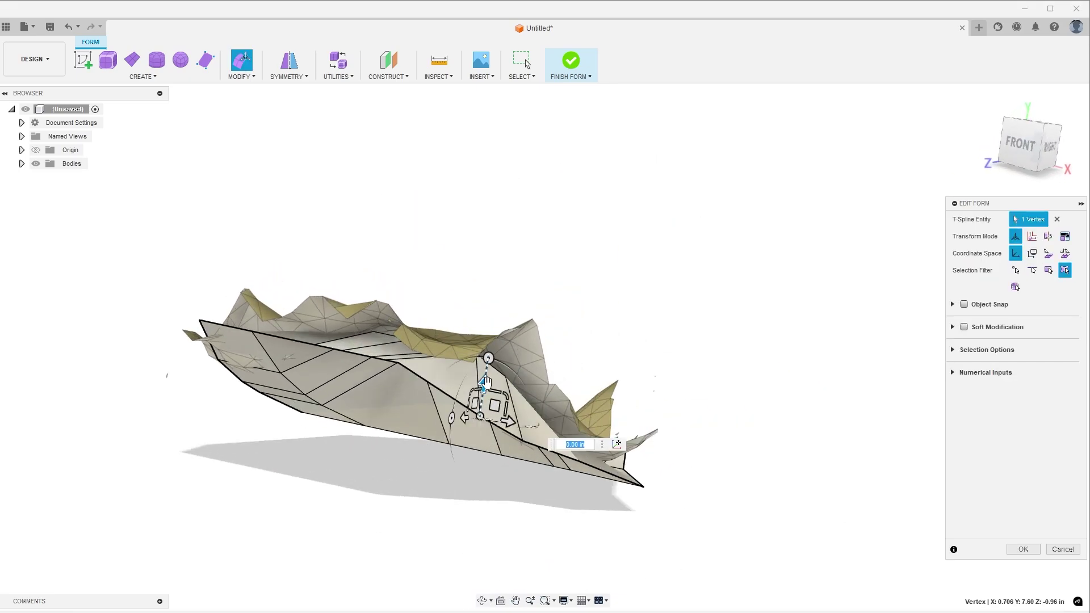
drag(486, 381, 504, 326)
click(523, 442)
drag(524, 424, 555, 336)
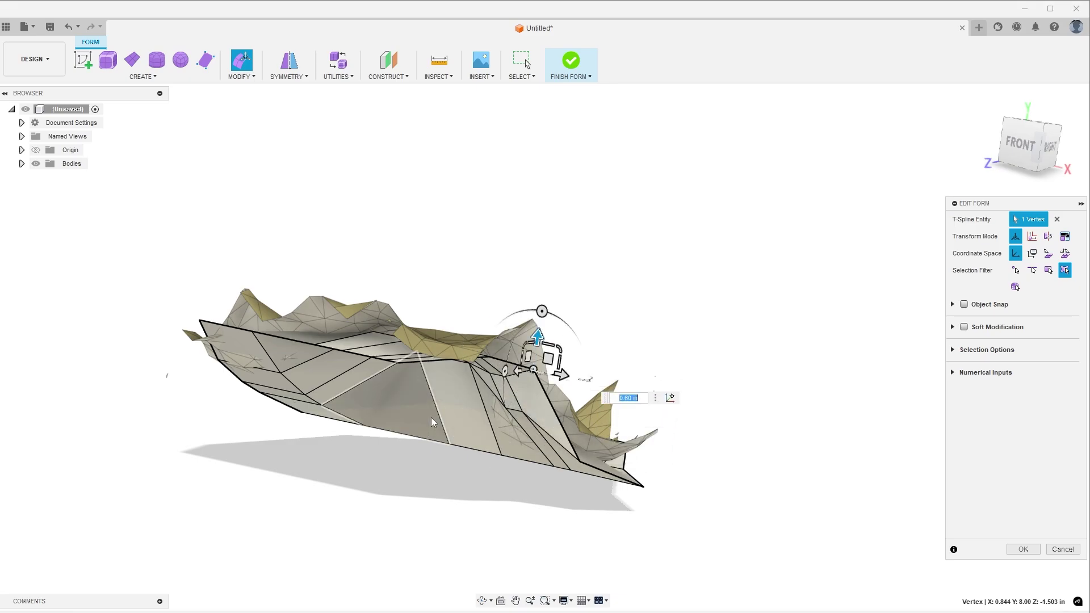
- Raise the vertices around the thumb notch along Y toward the palm mesh, moving the notch's outer border vertex up 0.10 in
shift+middle_drag(431, 419, 458, 322)
click(543, 292)
shift+middle_drag(502, 281, 451, 370)
drag(542, 305, 549, 284)
middle_drag(453, 416, 415, 421)
click(470, 334)
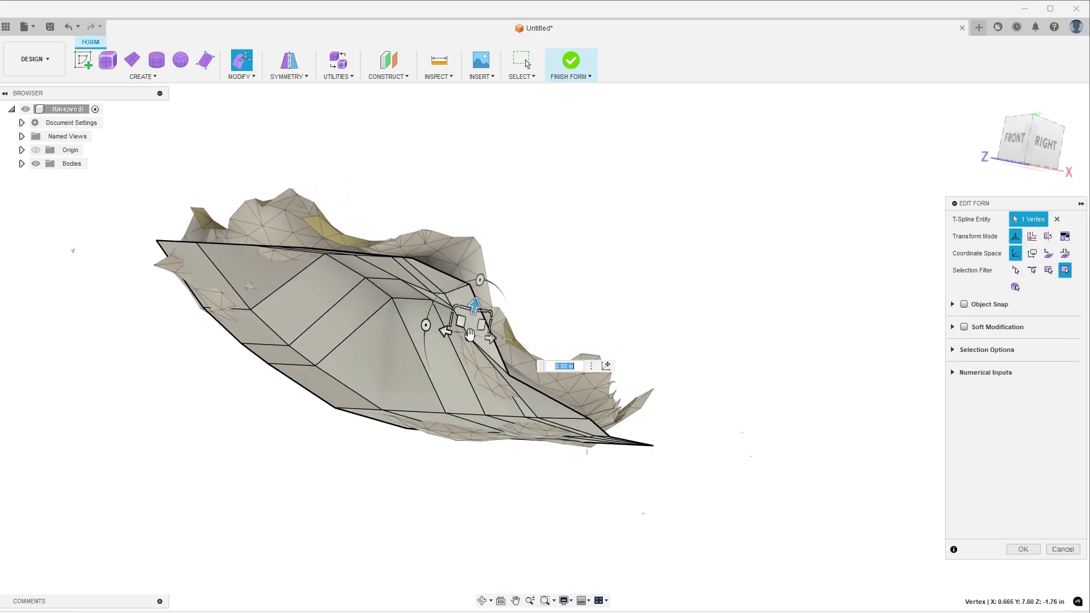
drag(475, 308, 486, 284)
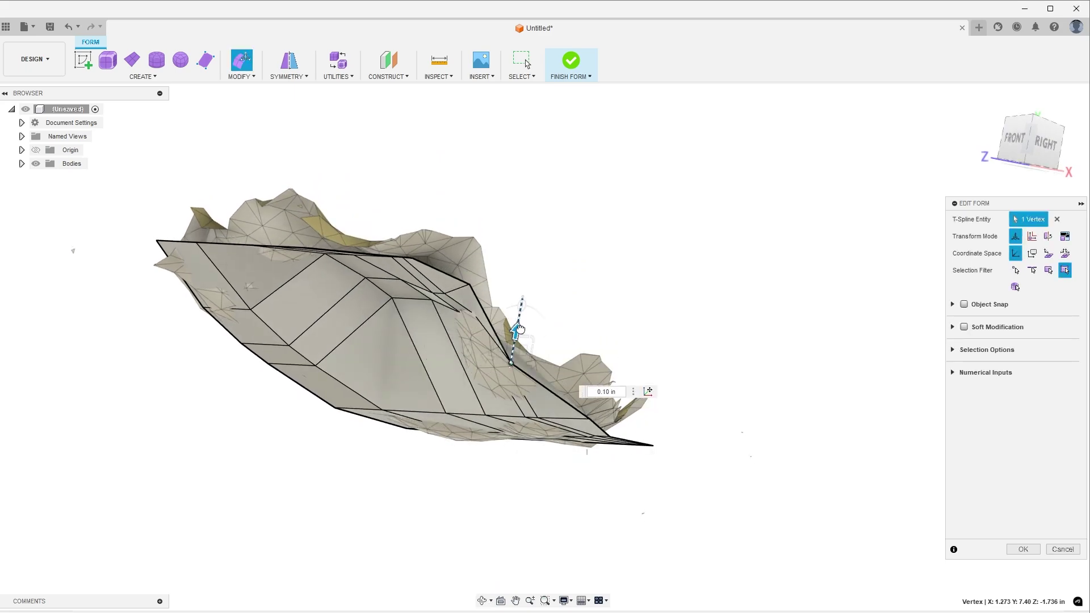
- Raise the outermost vertex at the thumb base 0.20 in along Y to follow the palm mesh
shift+middle_drag(521, 378, 479, 401)
click(466, 397)
drag(467, 362, 471, 339)
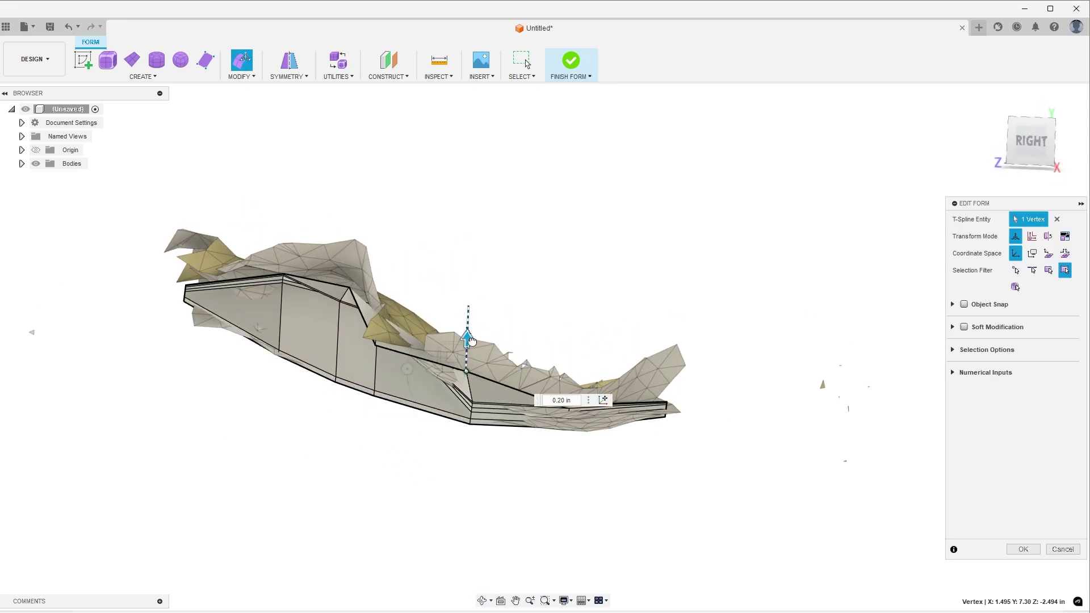
- Try to raise the thumb-side vertex in the second row from the wrist along Y, and undo the move
shift+middle_drag(497, 436, 458, 432)
click(434, 340)
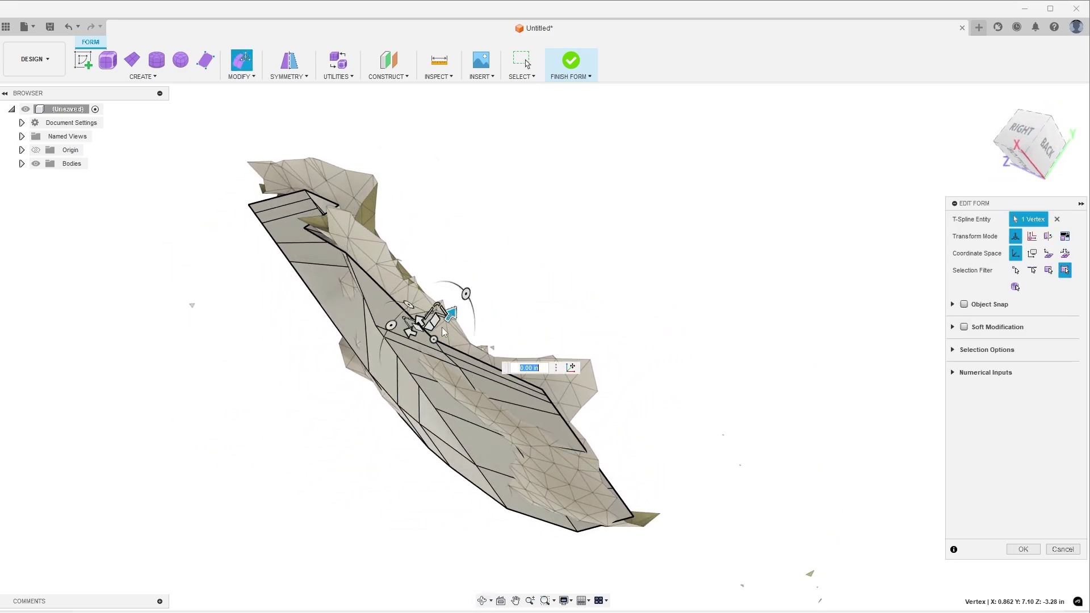
mouse_move(452, 311)
mouse_down()
mouse_move(528, 301)
mouse_move(449, 355)
mouse_move(472, 316)
mouse_up()
key(ctrl+z)
- Raise the thumb-base row's interior vertices toward the palm mesh, 0.10 in beside the thumb and 0.05 in for the next toward the palm
middle_drag(340, 366, 545, 408)
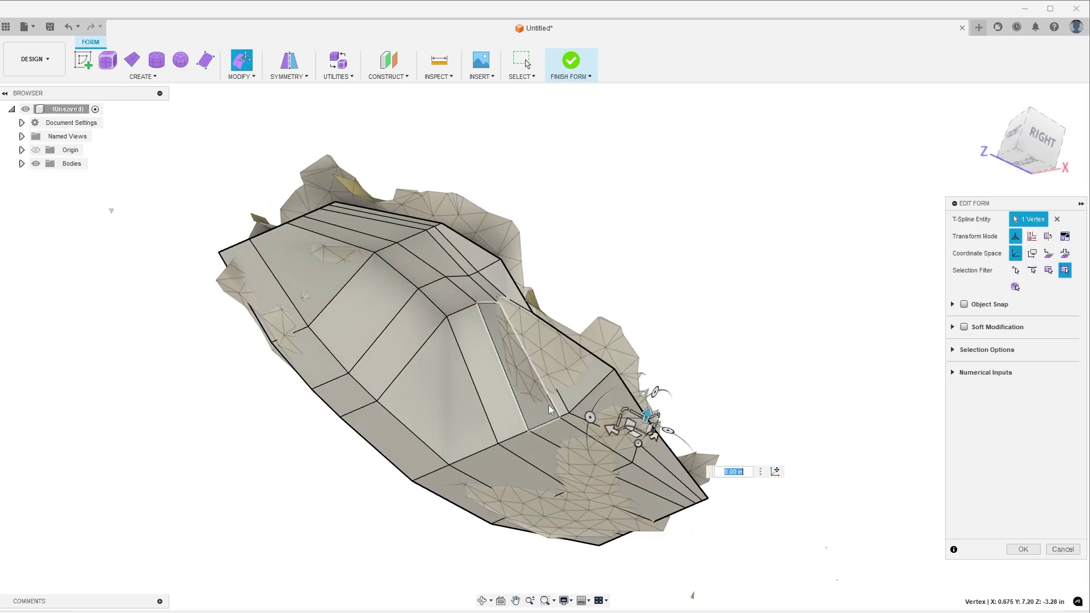
click(582, 413)
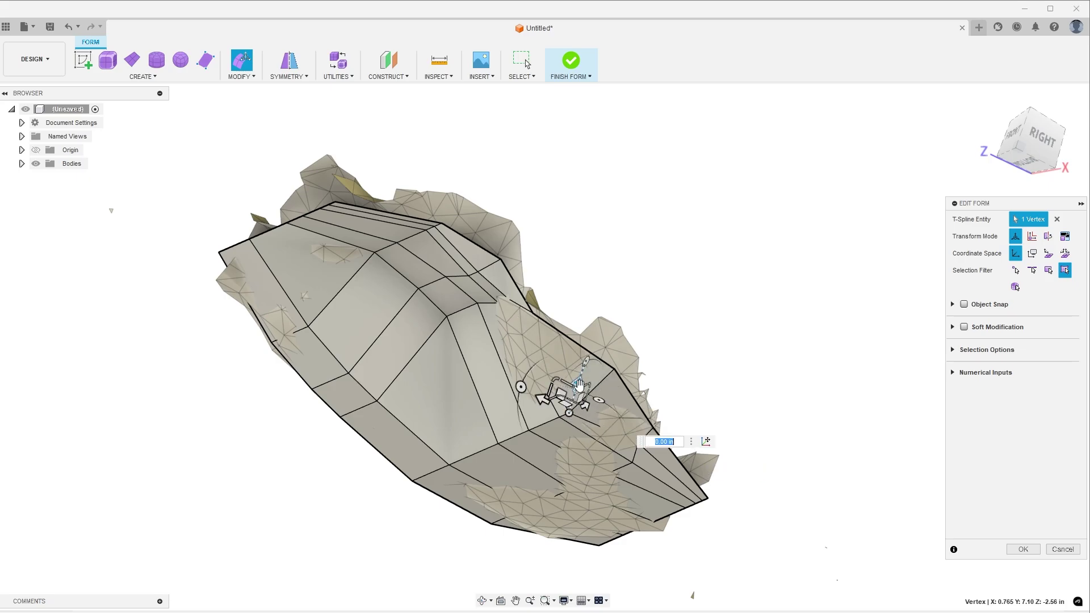
drag(578, 385, 577, 376)
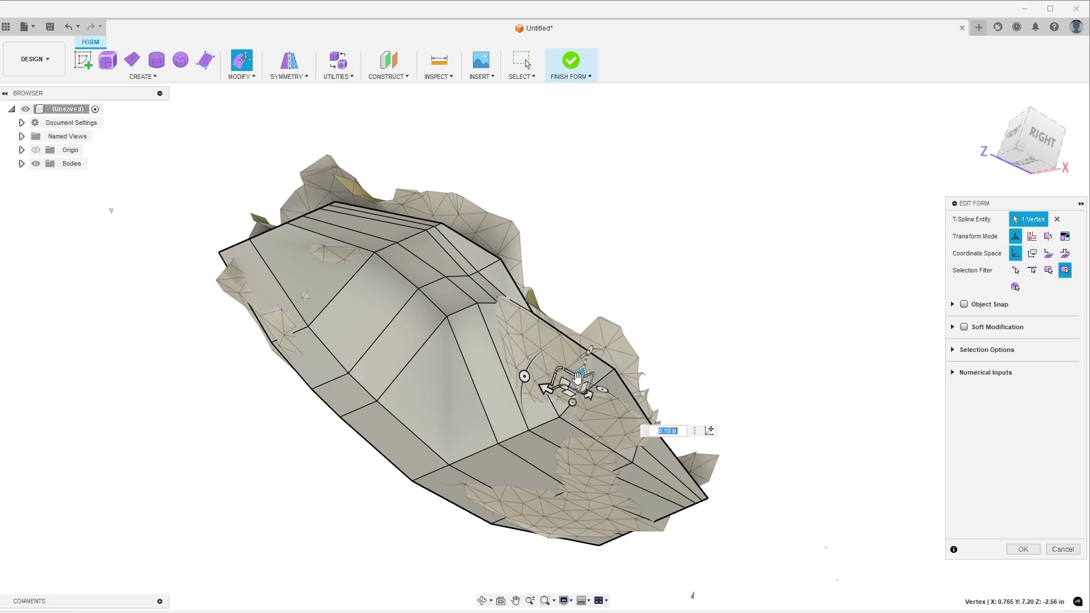
scroll(585, 376, up, 3)
shift+middle_drag(586, 365, 580, 392)
drag(579, 395, 559, 399)
click(500, 419)
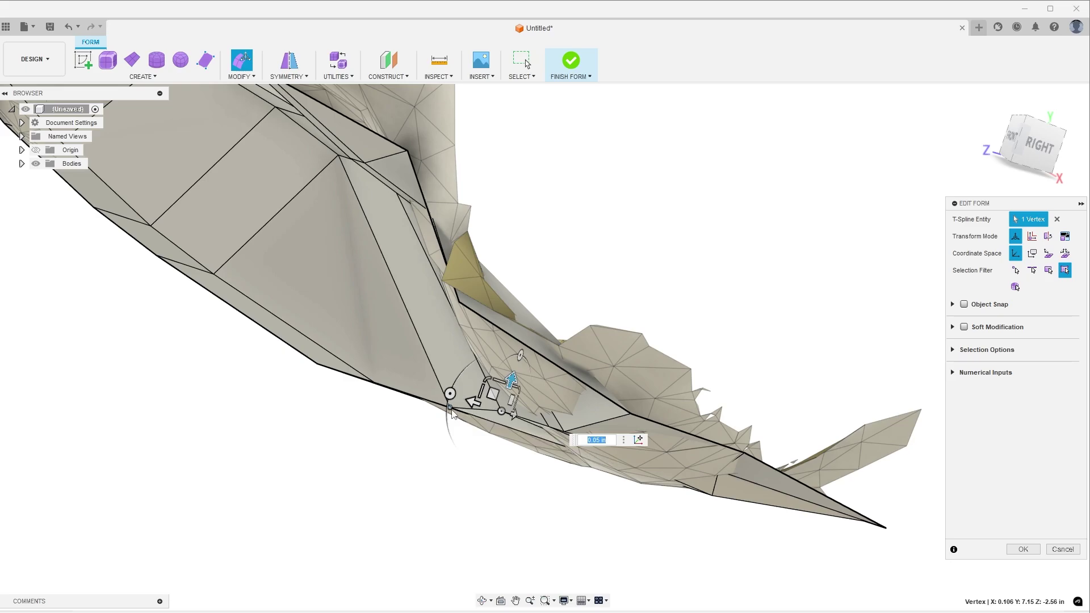
drag(461, 375, 475, 343)
- Adjust the height of the thumb-base row's interior vertex nearest the little-finger side to match the palm mesh
shift+middle_drag(376, 432, 432, 392)
click(375, 384)
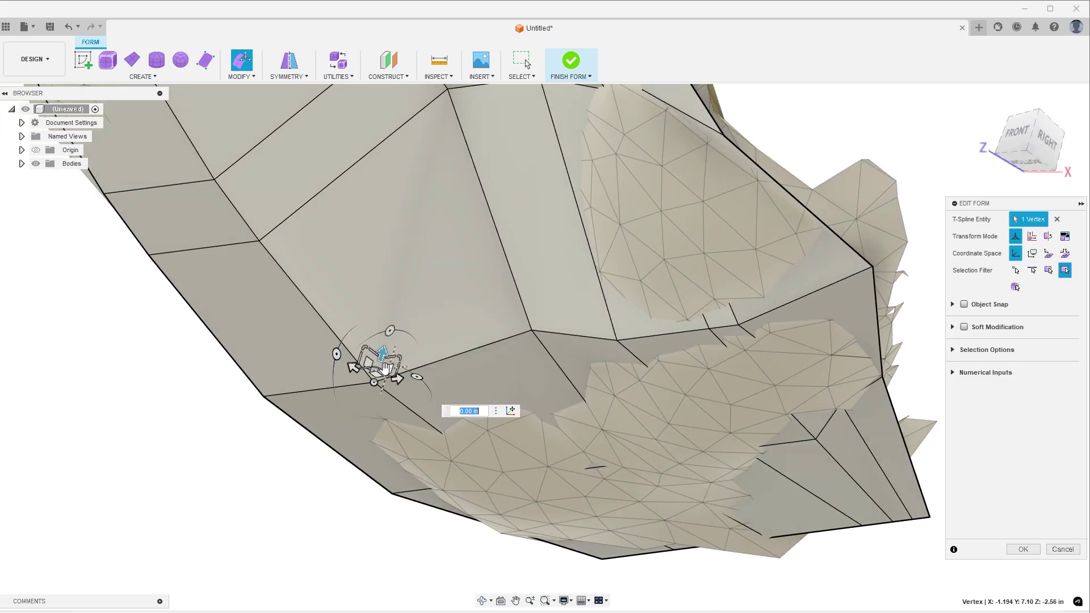
drag(385, 354, 504, 482)
middle_drag(523, 578, 459, 463)
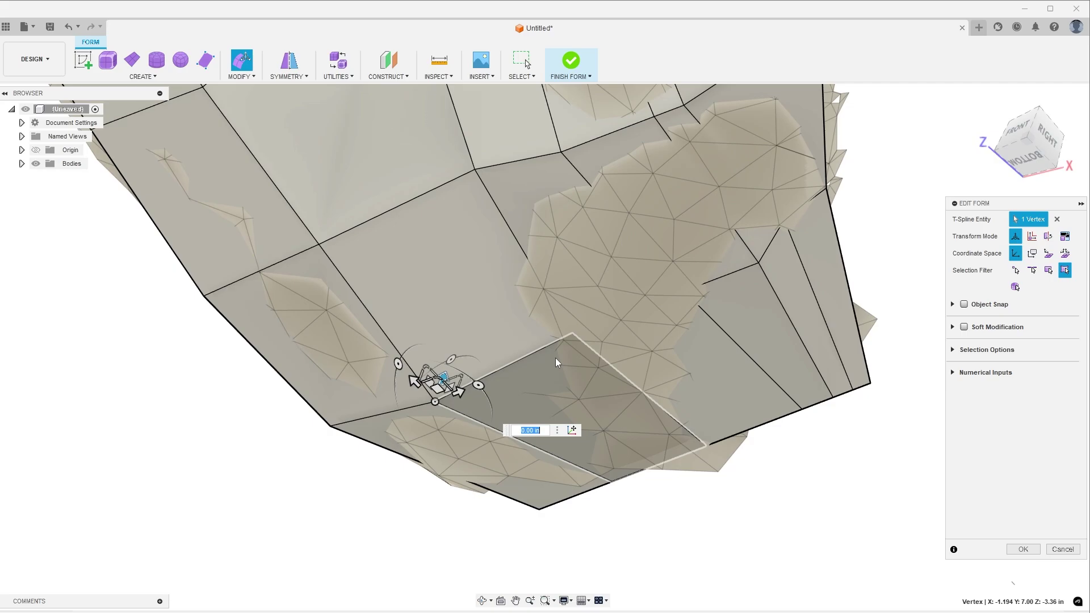
- Lower three interior vertices in the second row from the wrist 0.05 in each along Y
click(572, 334)
drag(581, 327, 579, 320)
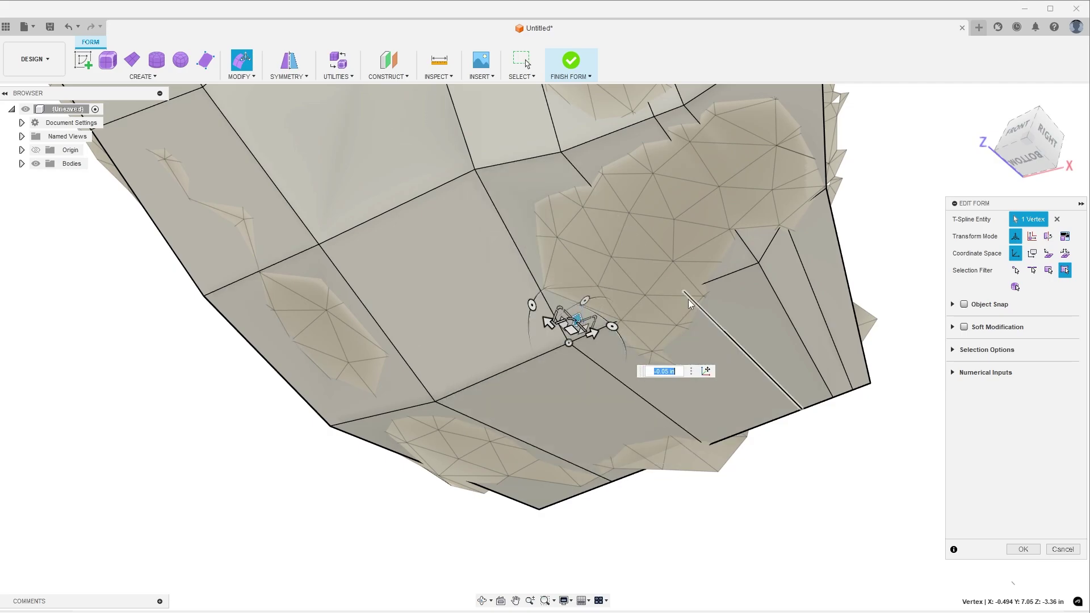
click(687, 291)
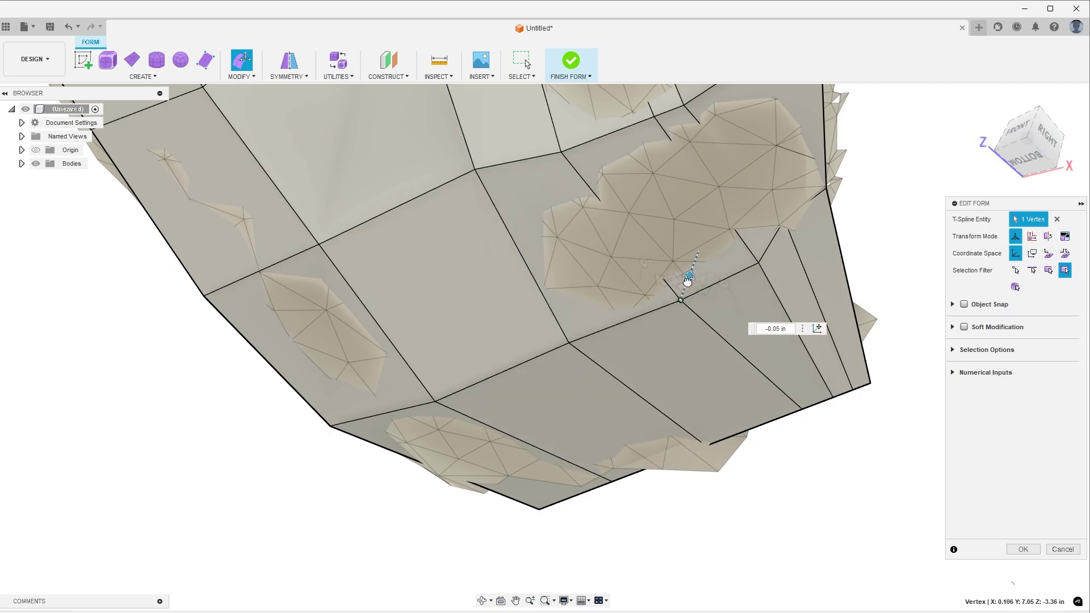
shift+middle_drag(723, 257, 755, 274)
click(761, 279)
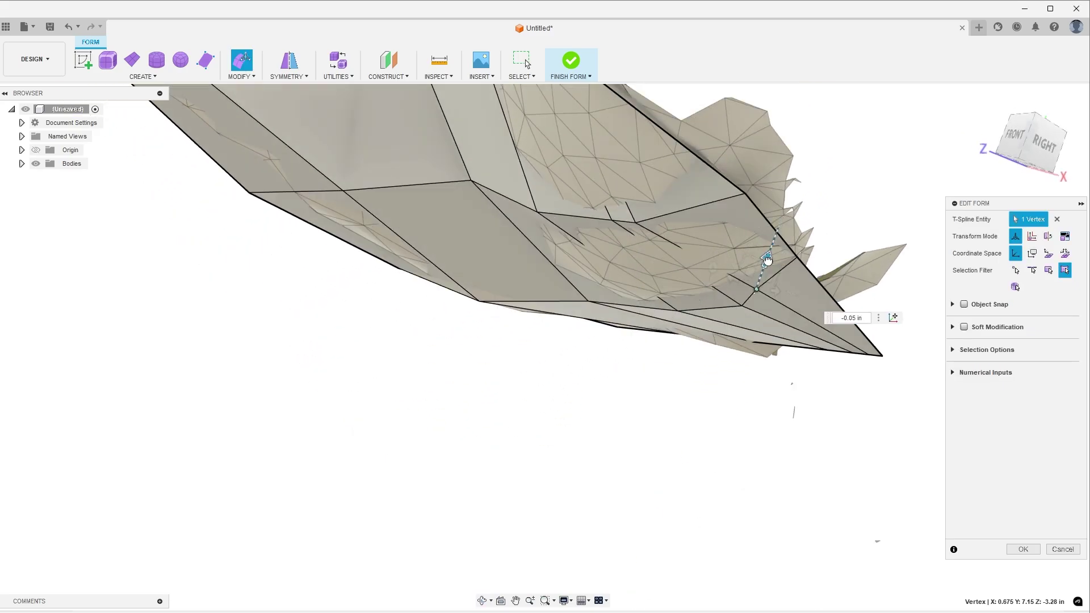
- Adjust the vertices along the finger-end border along Y to follow the palm mesh
shift+middle_drag(477, 271, 384, 392)
click(383, 183)
drag(382, 147, 382, 95)
click(448, 182)
drag(448, 142, 490, 117)
click(470, 181)
click(492, 181)
click(470, 150)
- Insert an edge loop on the thumb side of the first interior lengthwise loop from the little-finger border
shift+middle_drag(346, 309, 346, 191)
scroll(370, 275, up, 3)
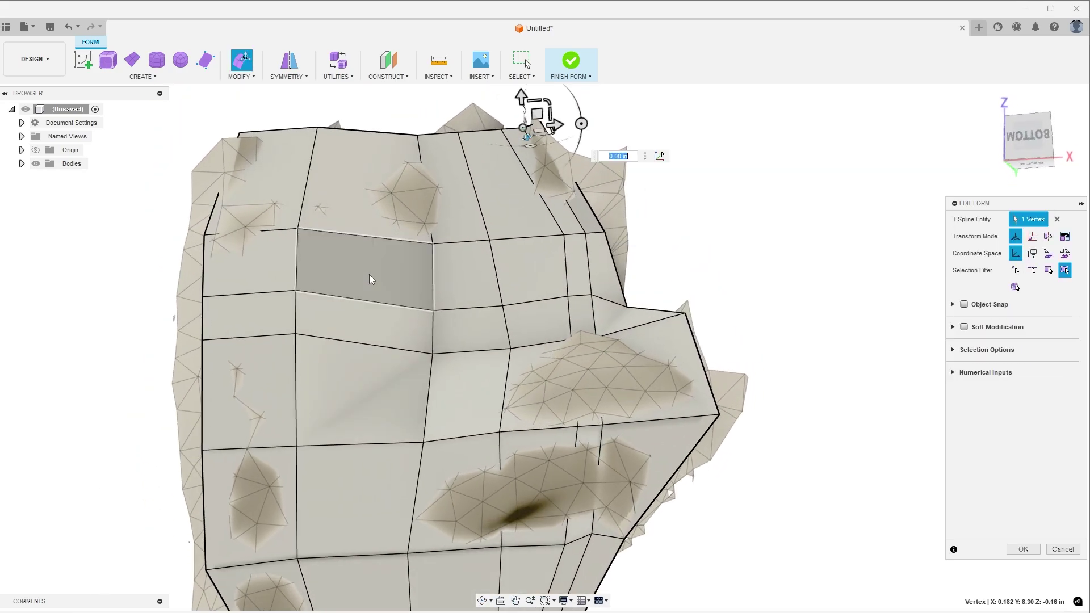
scroll(370, 275, down, 3)
shift+middle_drag(426, 245, 325, 230)
double_click(325, 230)
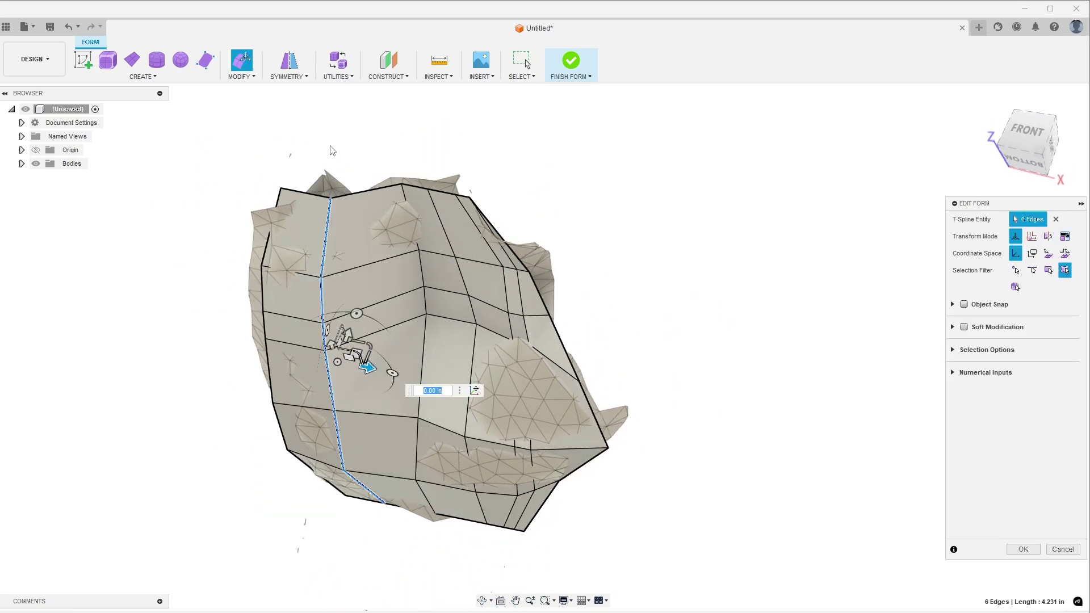
click(241, 62)
click(252, 107)
click(1016, 307)
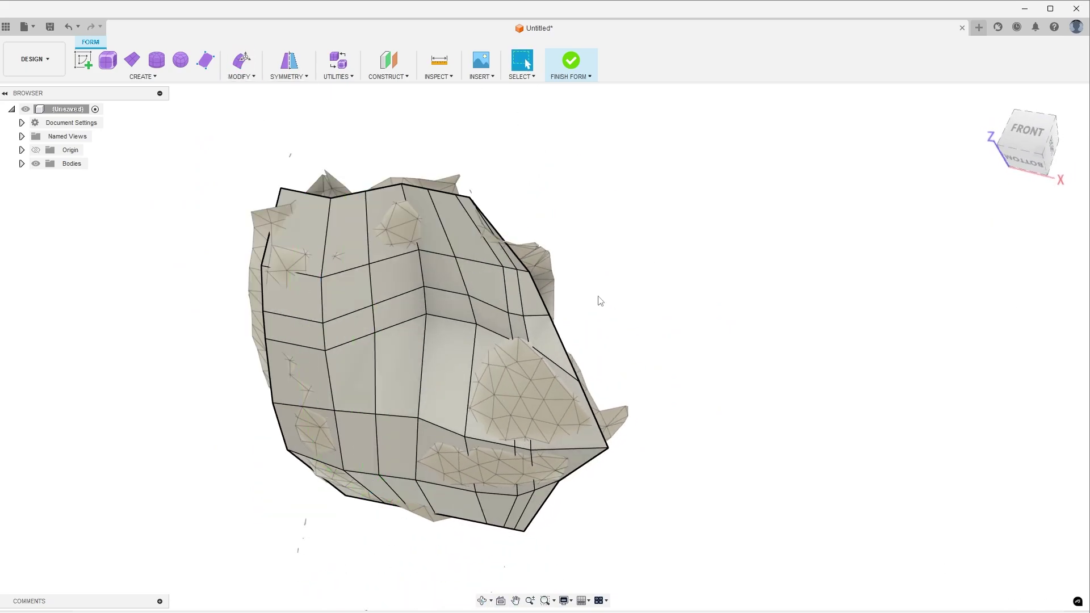
- Resume Edit Form and adjust the heights of vertices on the inserted loop and its neighbour to match the palm mesh
shift+middle_drag(589, 302, 559, 307)
right_click(380, 420)
click(418, 403)
drag(390, 392, 434, 382)
click(423, 421)
click(372, 341)
drag(380, 313, 368, 246)
- Fine-tune the heights of the remaining vertices around the inserted loop so the surface follows the palm mesh
click(360, 274)
click(319, 337)
click(322, 328)
click(322, 329)
scroll(318, 330, down, 2)
scroll(315, 333, up, 5)
shift+middle_drag(314, 332, 309, 360)
drag(337, 298, 346, 349)
shift+middle_drag(239, 350, 434, 315)
click(439, 318)
drag(443, 297, 444, 286)
click(499, 237)
- Switch the form's display mode to Smooth Display
scroll(500, 240, down, 2)
shift+middle_drag(499, 239, 391, 280)
scroll(391, 280, up, 5)
scroll(391, 283, down, 5)
click(986, 349)
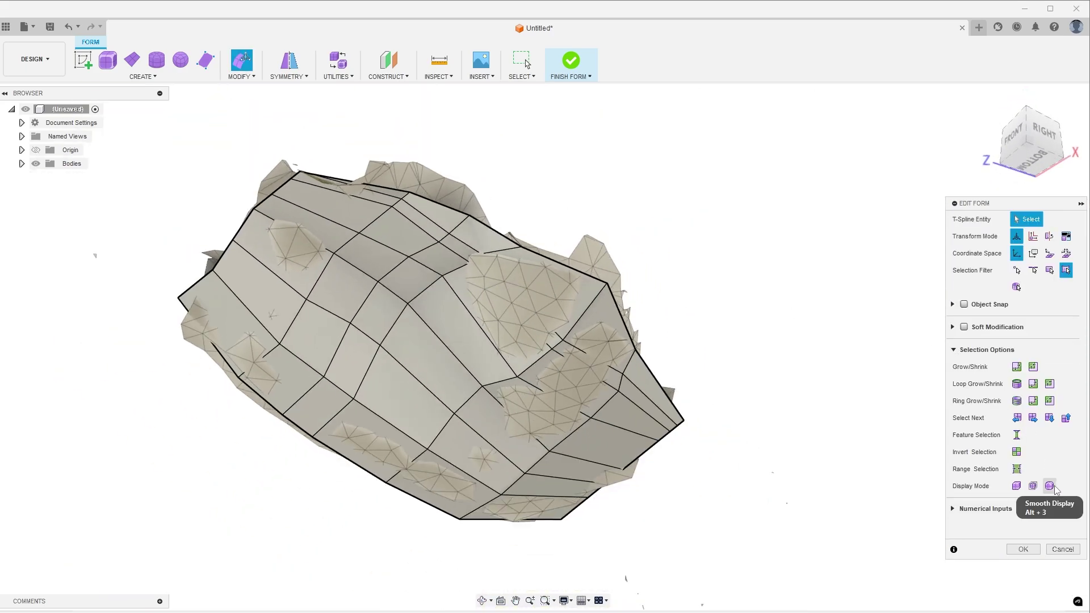
click(1050, 486)
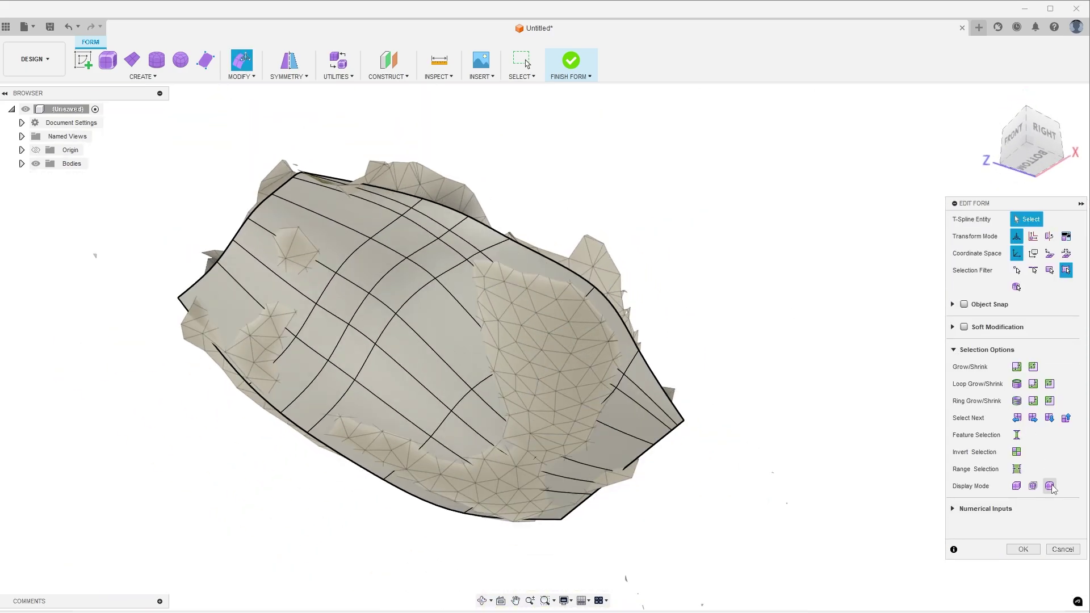
- Hide the Right Hand Rest_Edited mesh body and inspect the smoothed form surface from several sides
shift+middle_drag(679, 283, 688, 330)
shift+middle_drag(681, 410, 481, 328)
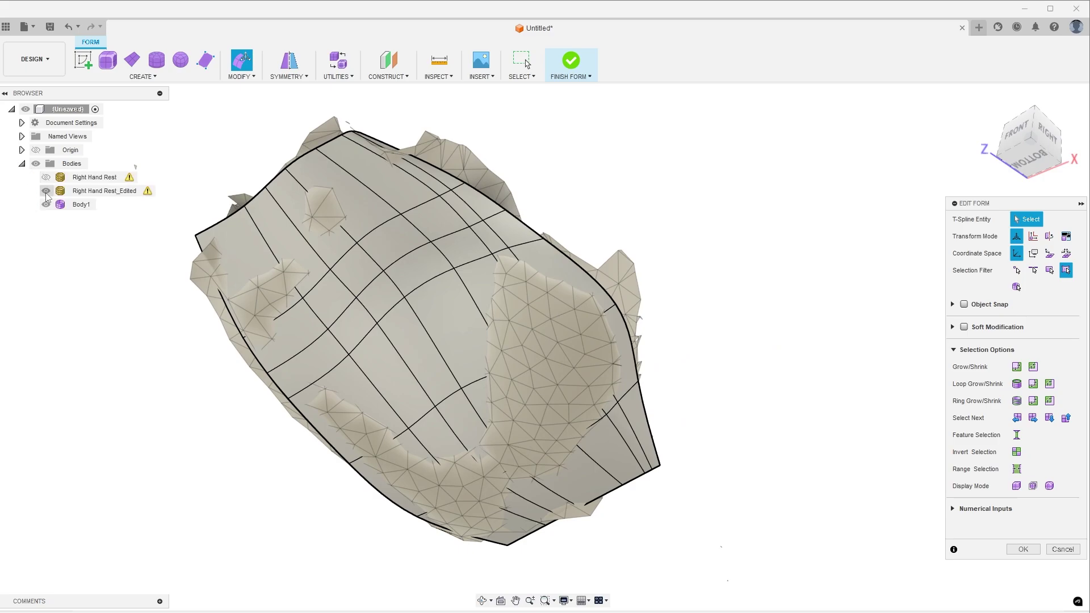
click(45, 192)
shift+middle_drag(145, 236, 187, 287)
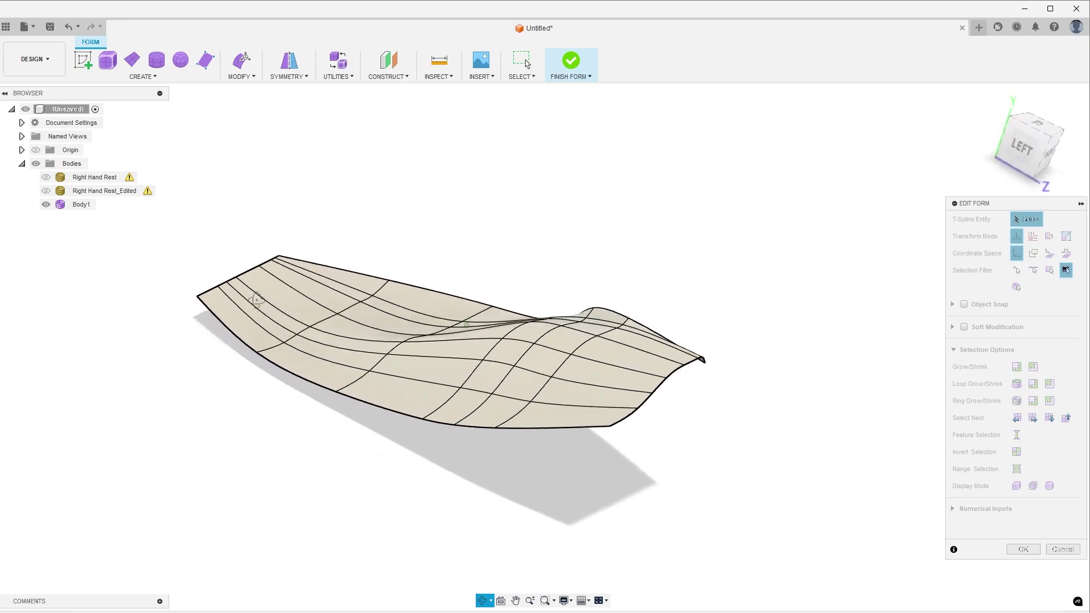
shift+middle_drag(260, 301, 171, 284)
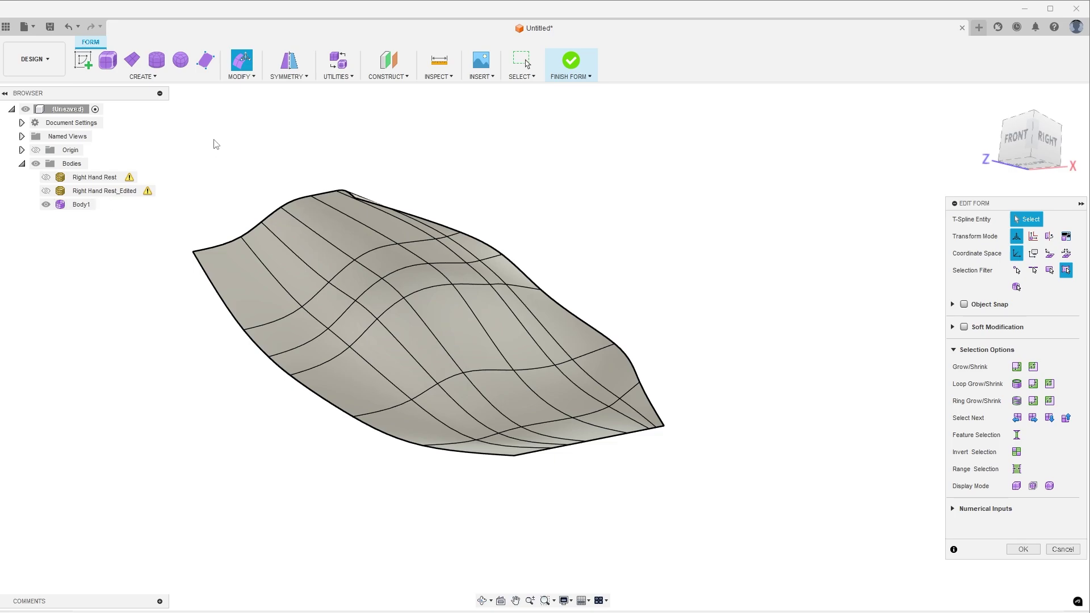
- Thicken the T-spline form body by -0.10 in with the Sharp type in the Normal direction
click(246, 79)
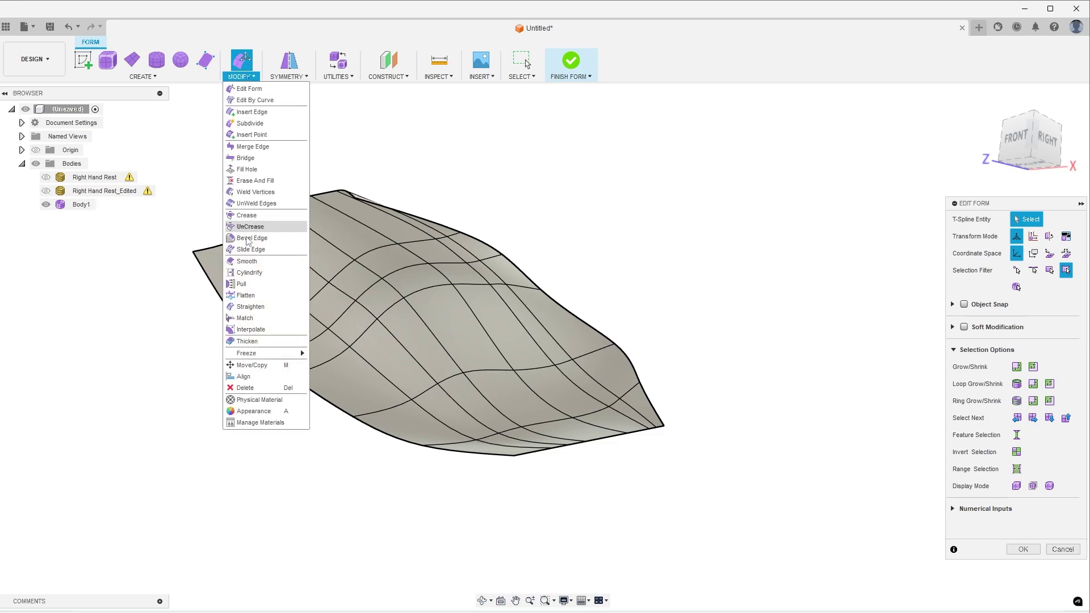
click(249, 341)
click(259, 296)
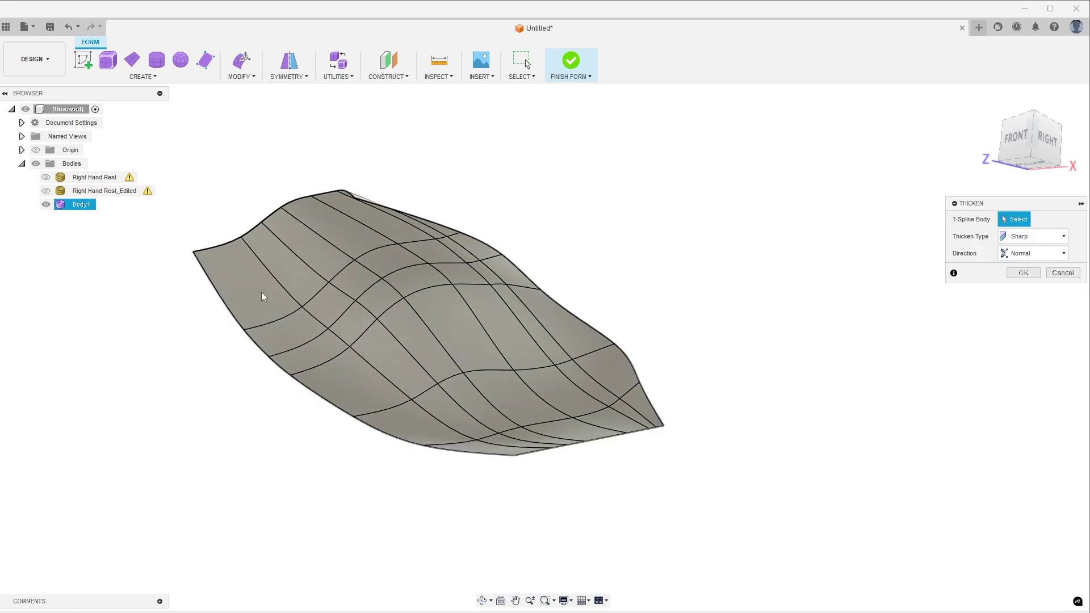
shift+middle_drag(258, 229, 248, 284)
drag(257, 295, 257, 305)
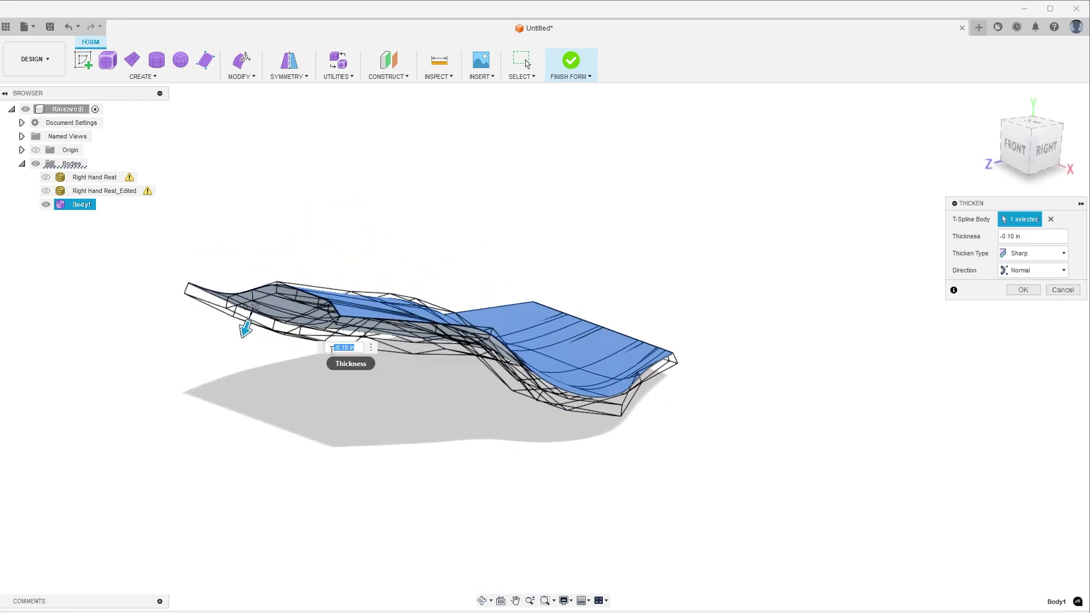
shift+middle_drag(295, 378, 825, 352)
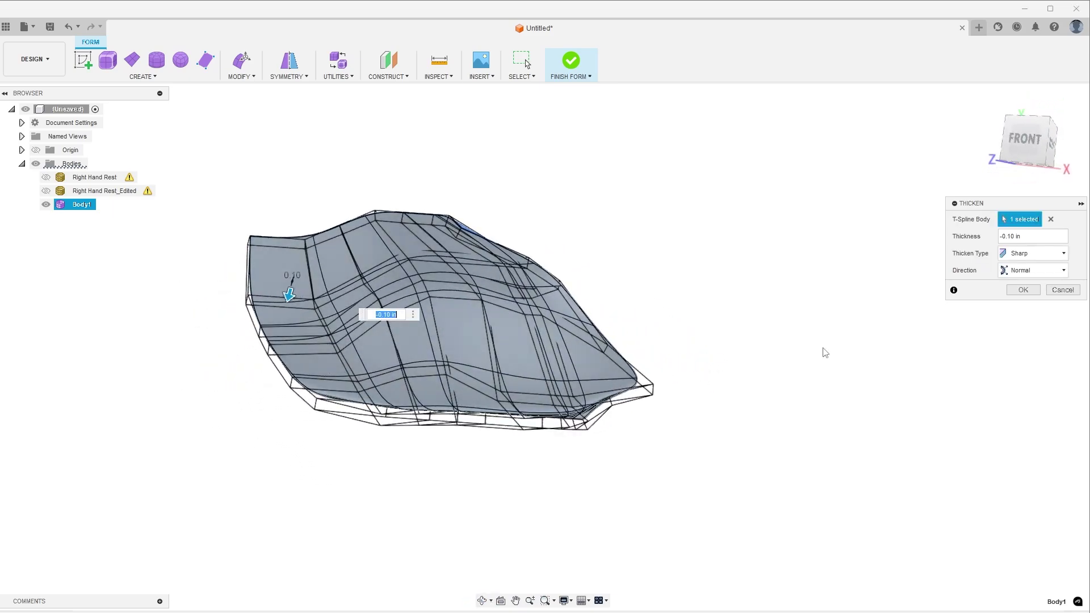
click(1022, 290)
- Convert the thickened form Body1 from T-Splines to BRep as a new body
shift+middle_drag(542, 239, 507, 314)
right_click(81, 205)
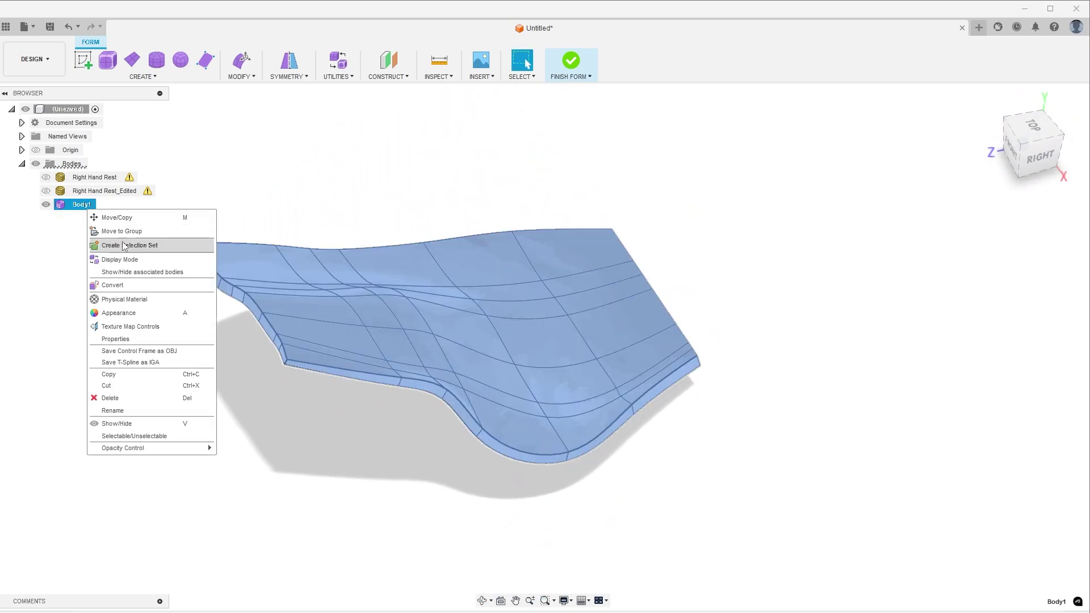
click(136, 286)
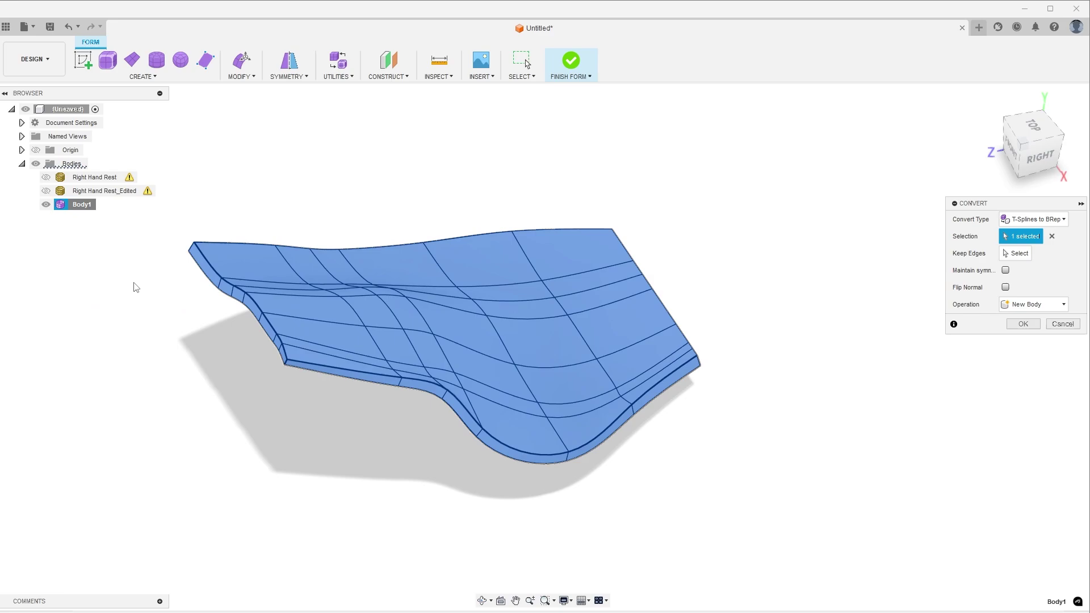
click(1023, 324)
- Fillet the four short corner edges of the hand rest body with a constant 0.25 in radius
mouse_move(337, 424)
shift+middle_down()
mouse_move(316, 389)
mouse_move(350, 321)
mouse_move(340, 382)
mouse_move(238, 401)
mouse_move(508, 413)
mouse_move(326, 434)
mouse_move(467, 413)
mouse_move(431, 469)
shift+middle_up()
click(339, 64)
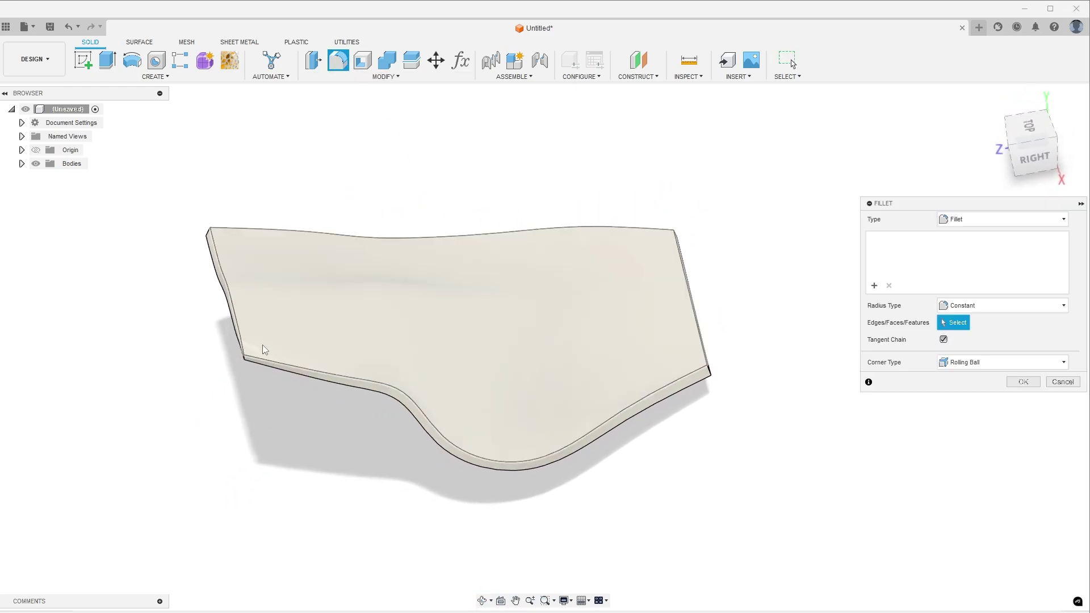
shift+middle_drag(236, 380, 349, 285)
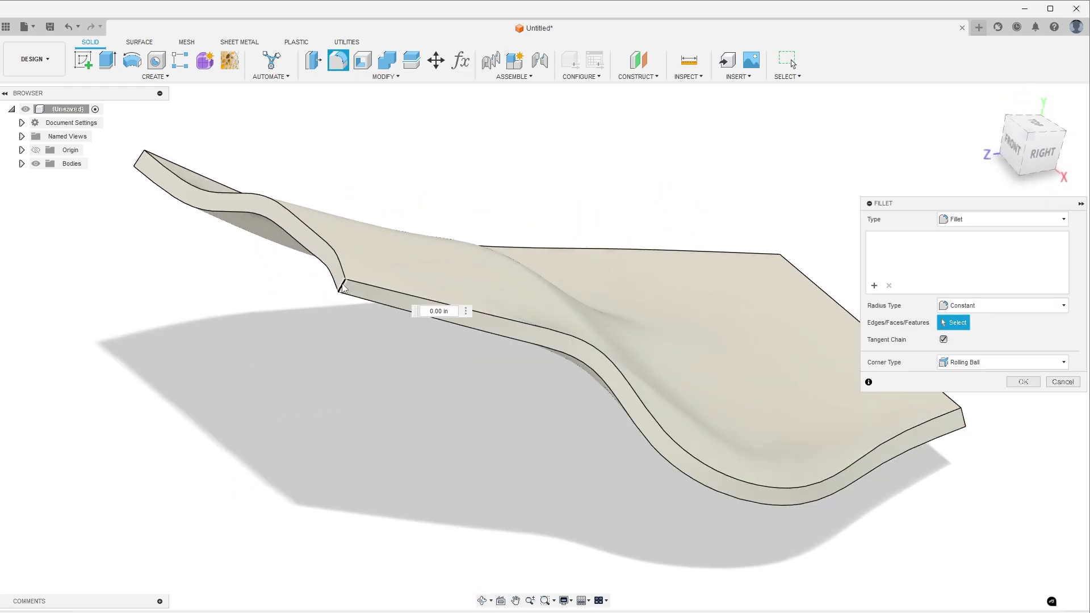
click(343, 288)
middle_drag(455, 365, 340, 361)
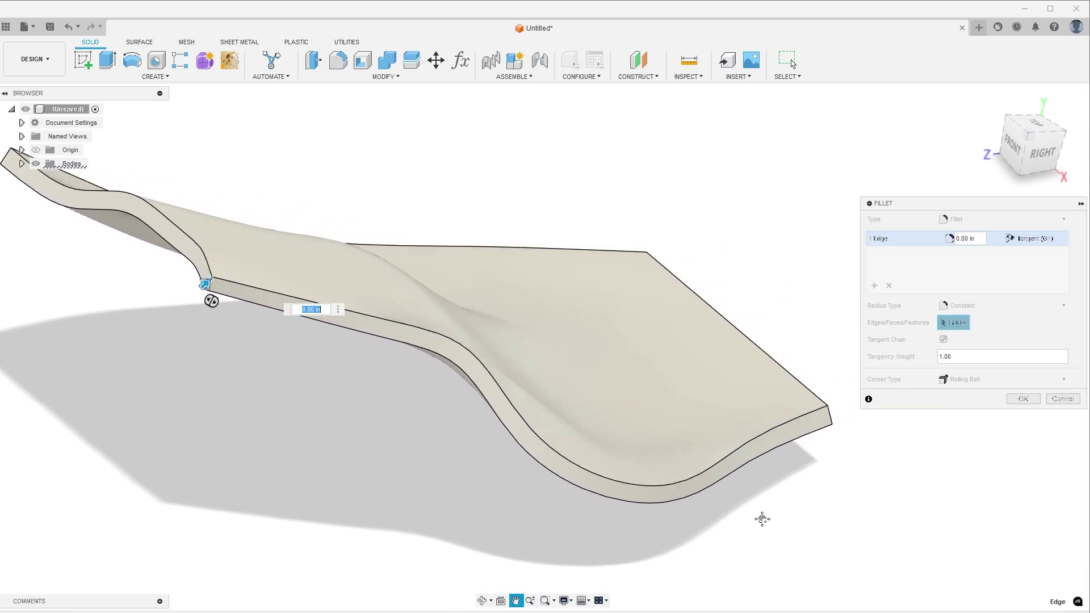
middle_drag(757, 518, 691, 523)
shift+middle_drag(695, 307, 322, 459)
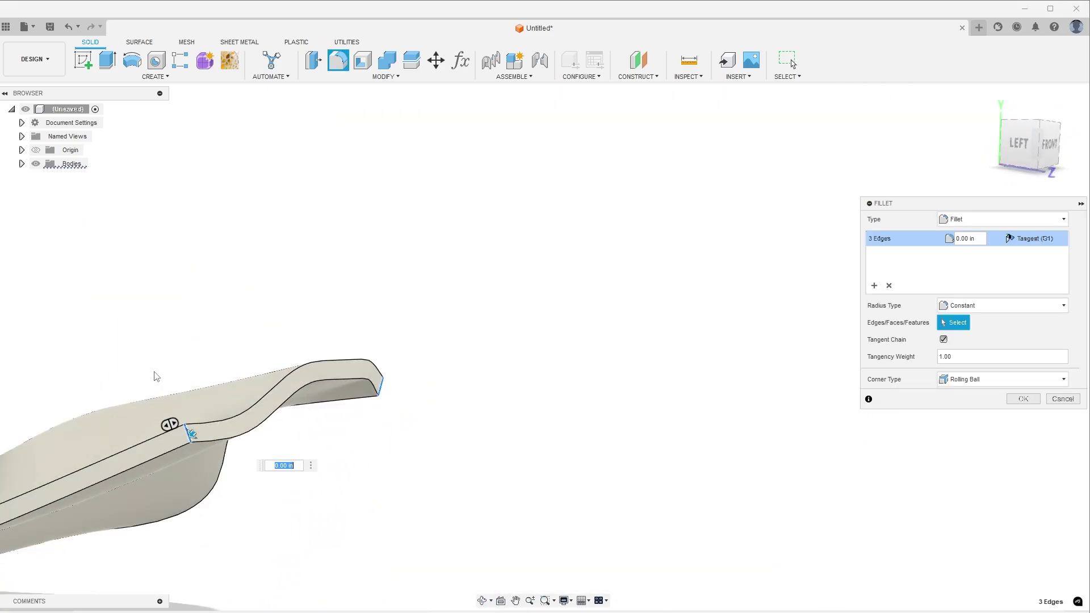
shift+middle_drag(155, 376, 172, 454)
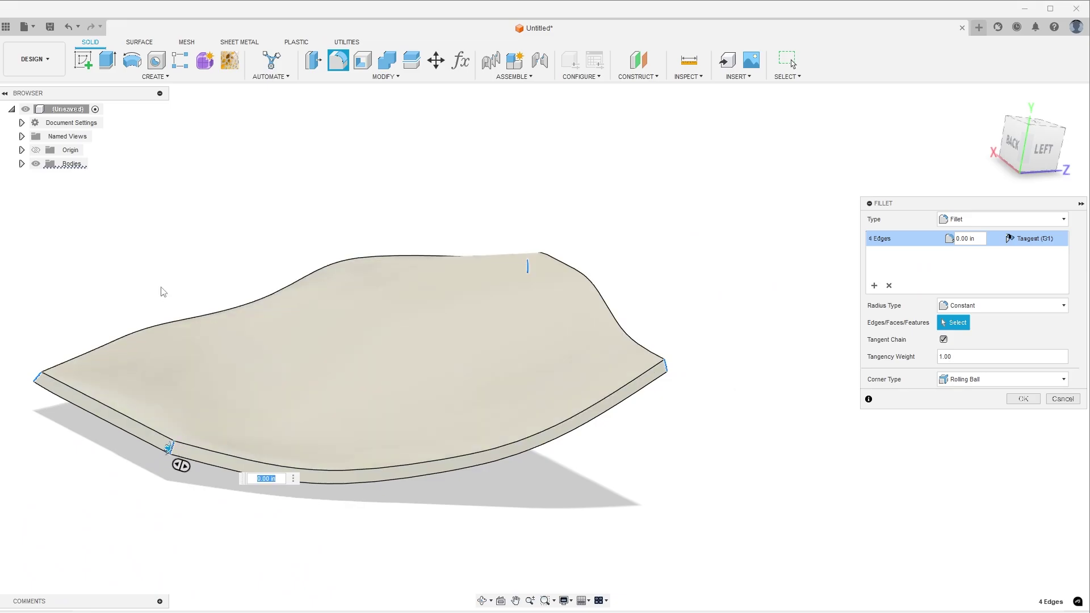
shift+middle_drag(163, 290, 163, 418)
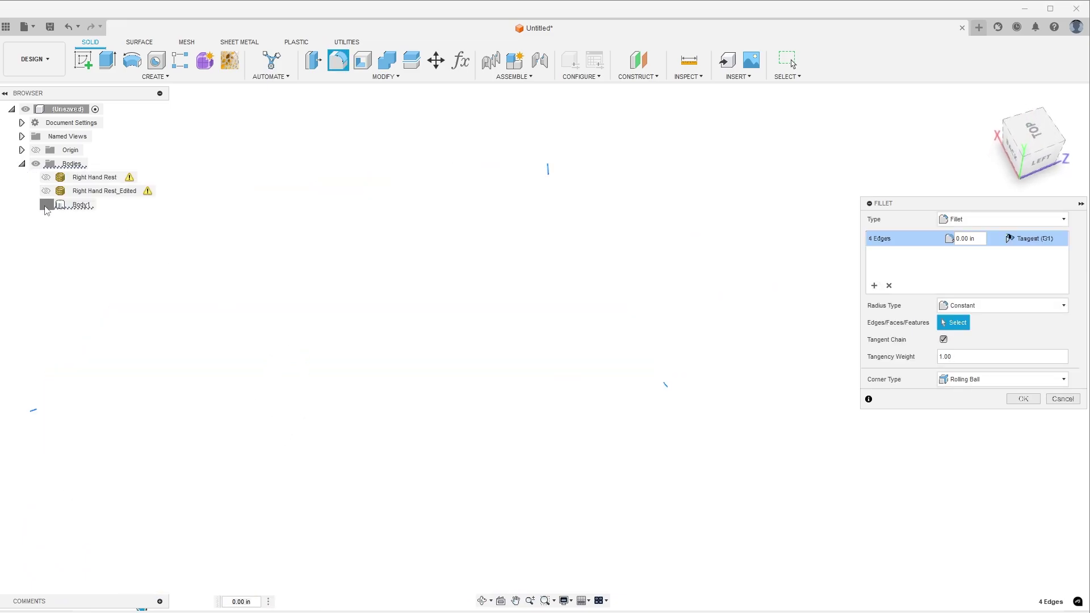
click(46, 205)
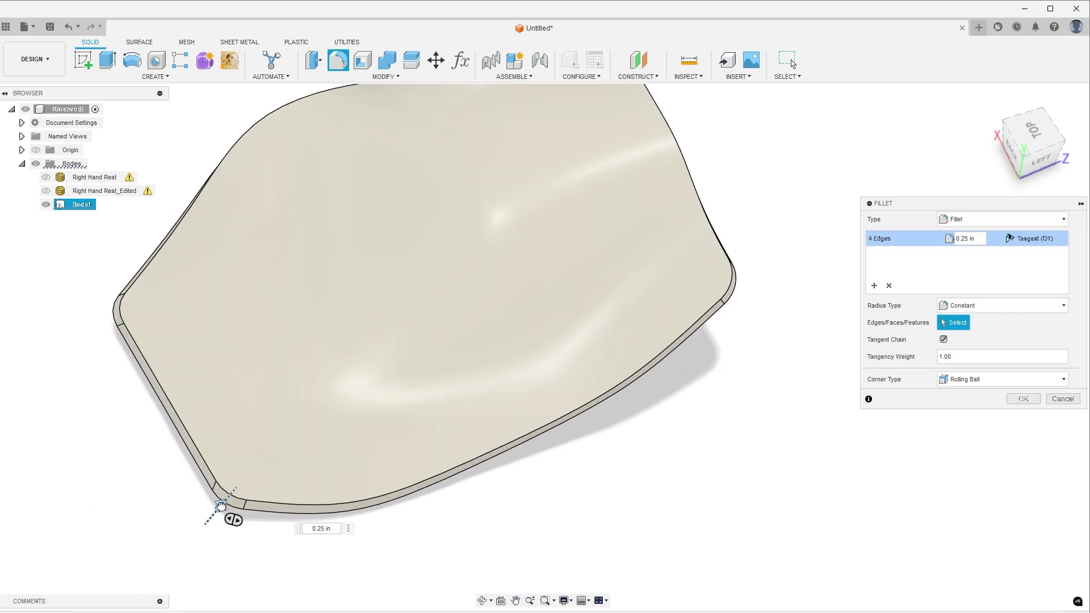
click(1010, 400)
- Run a Zebra Analysis with 20 repeats on Body1 and examine the stripe flow across its top and underside
shift+middle_drag(596, 448, 335, 513)
middle_drag(515, 493, 530, 369)
key(Escape)
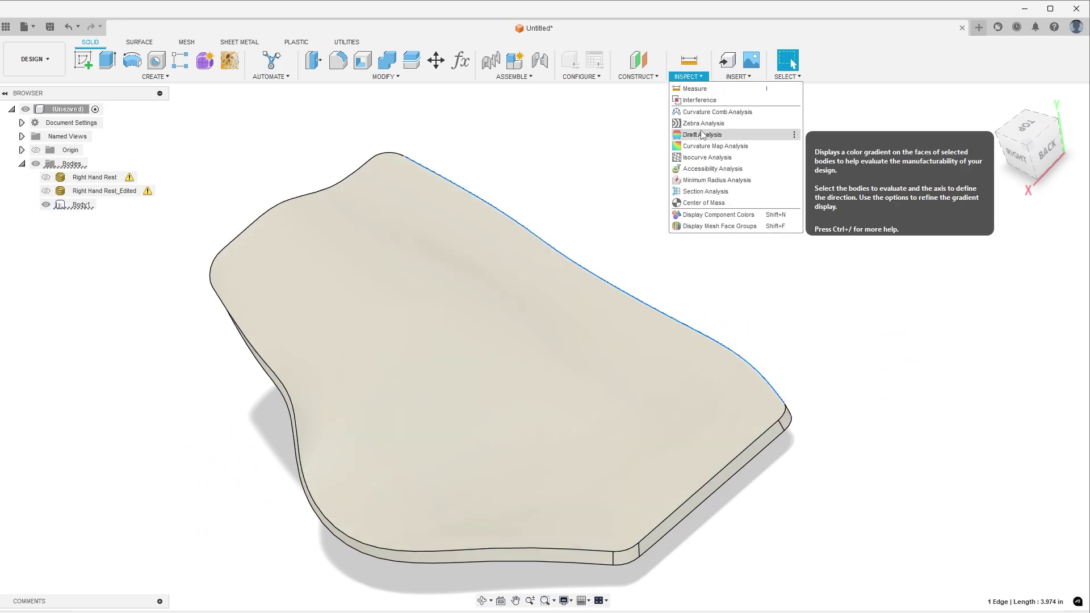
click(703, 123)
shift+middle_drag(431, 397, 510, 368)
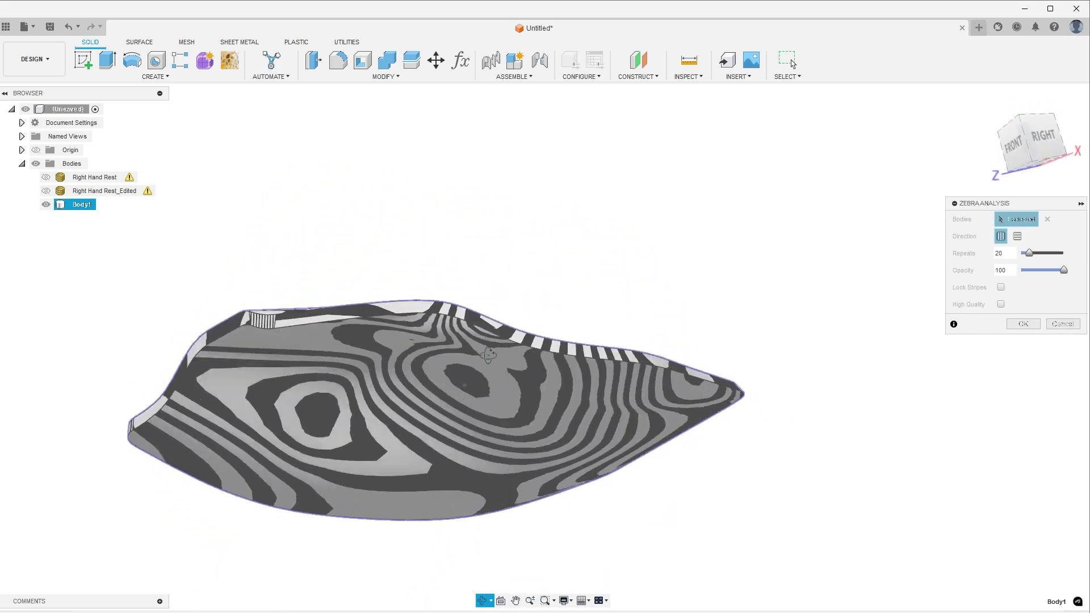
shift+middle_drag(372, 381, 601, 162)
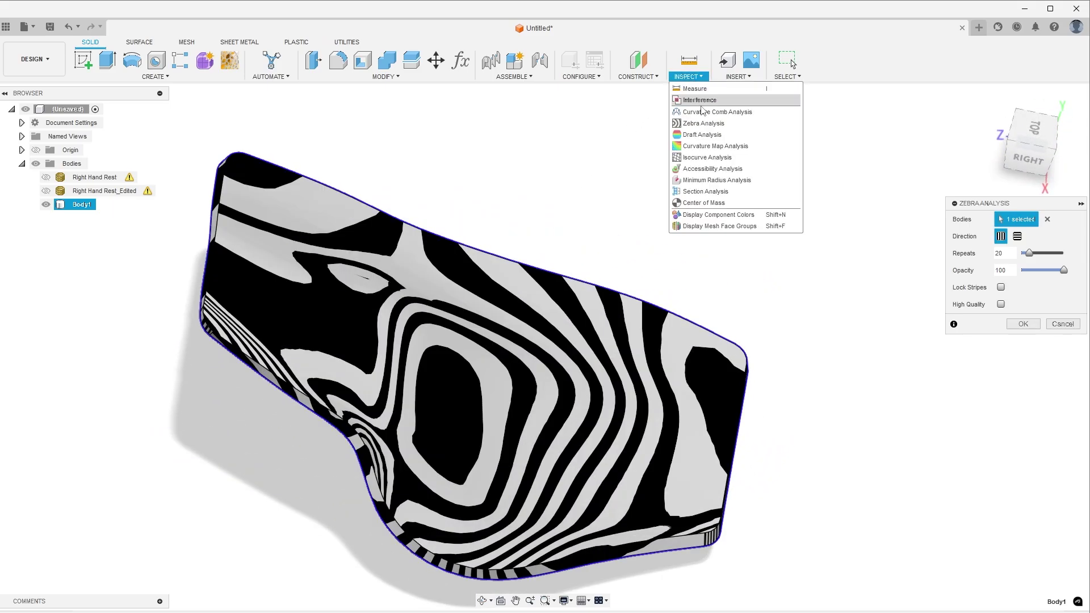
- Run a Curvature Map Analysis on Body1, examine its surfaces, and hide the Analysis folder's overlays
click(704, 147)
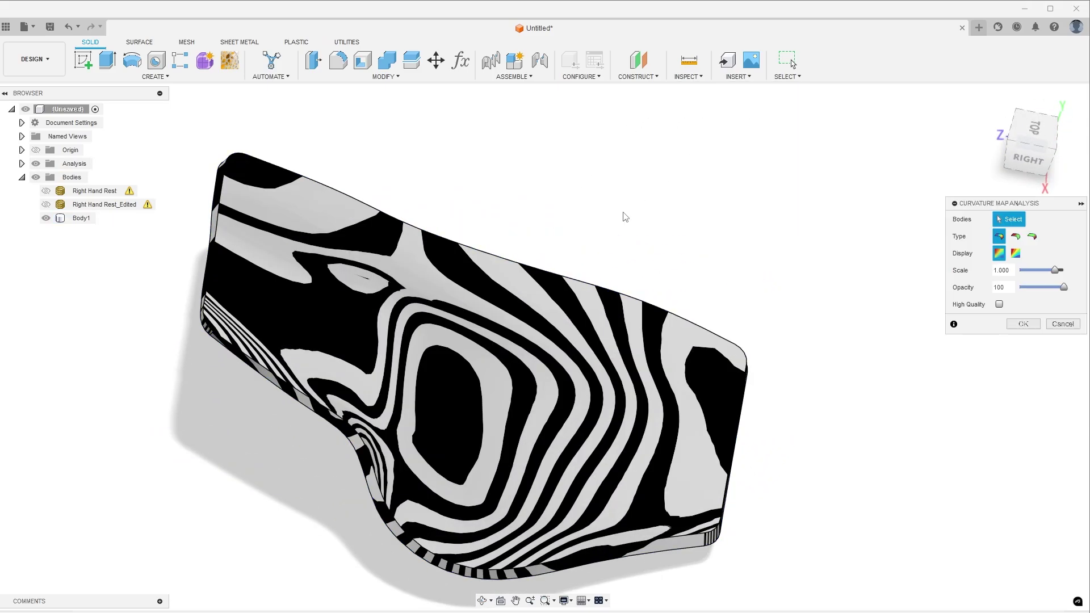
shift+middle_drag(327, 473, 263, 444)
shift+middle_drag(305, 411, 349, 407)
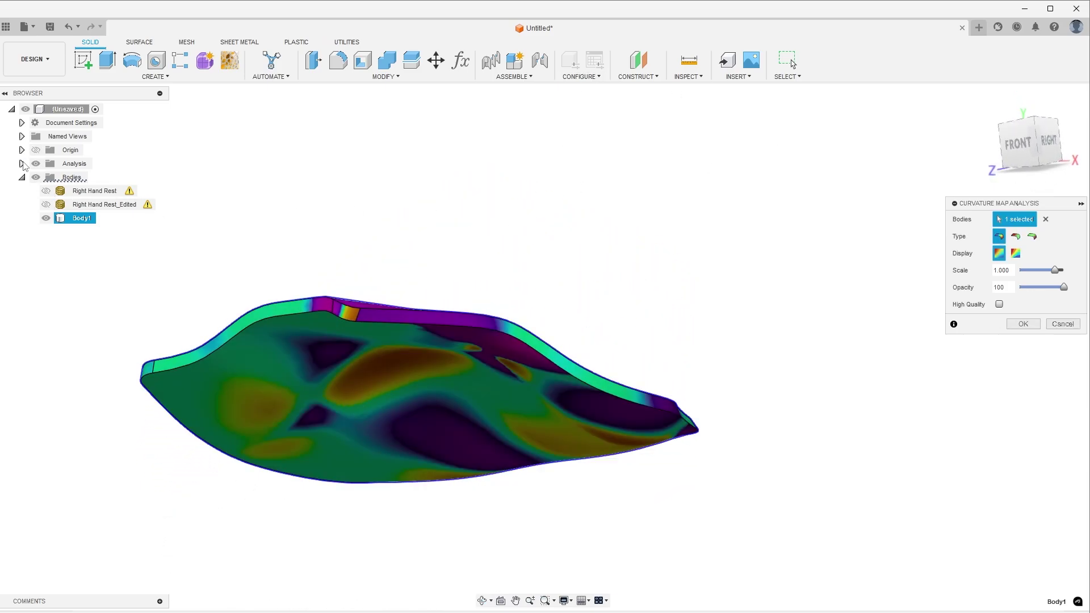
click(36, 164)
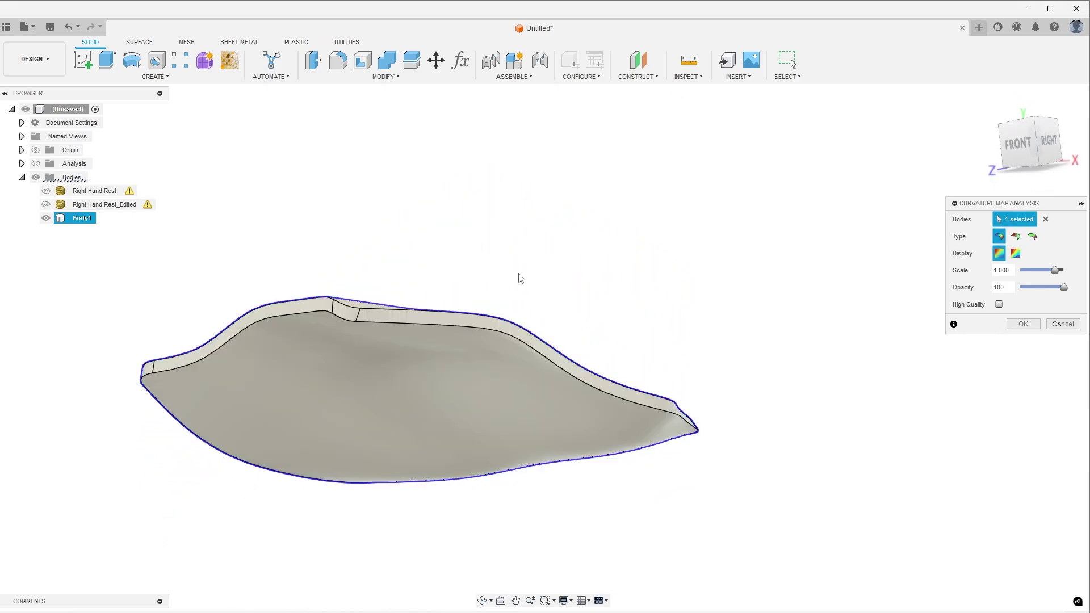
click(1022, 323)
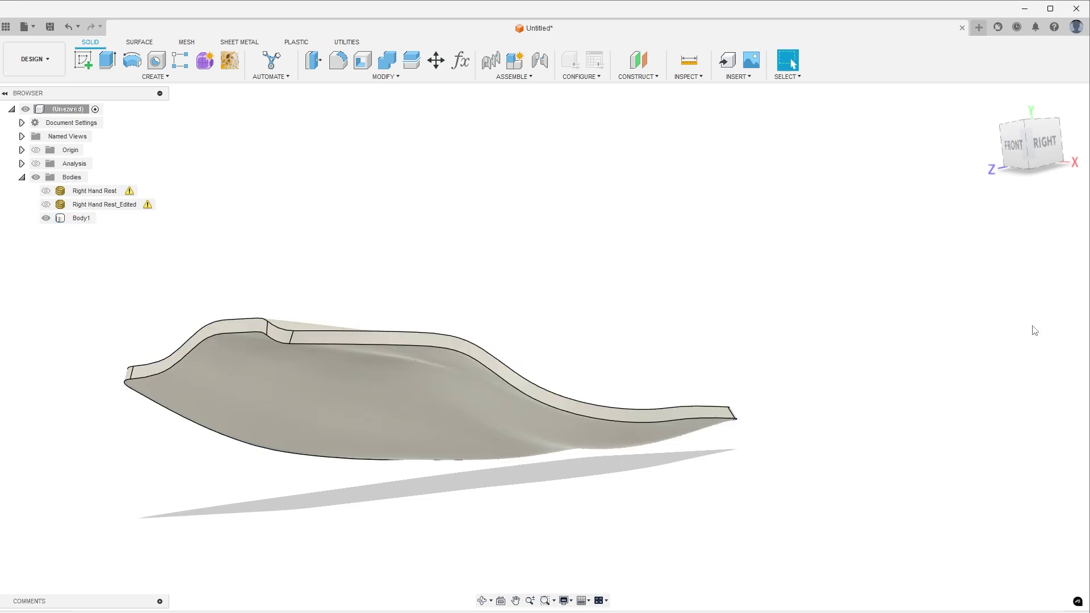